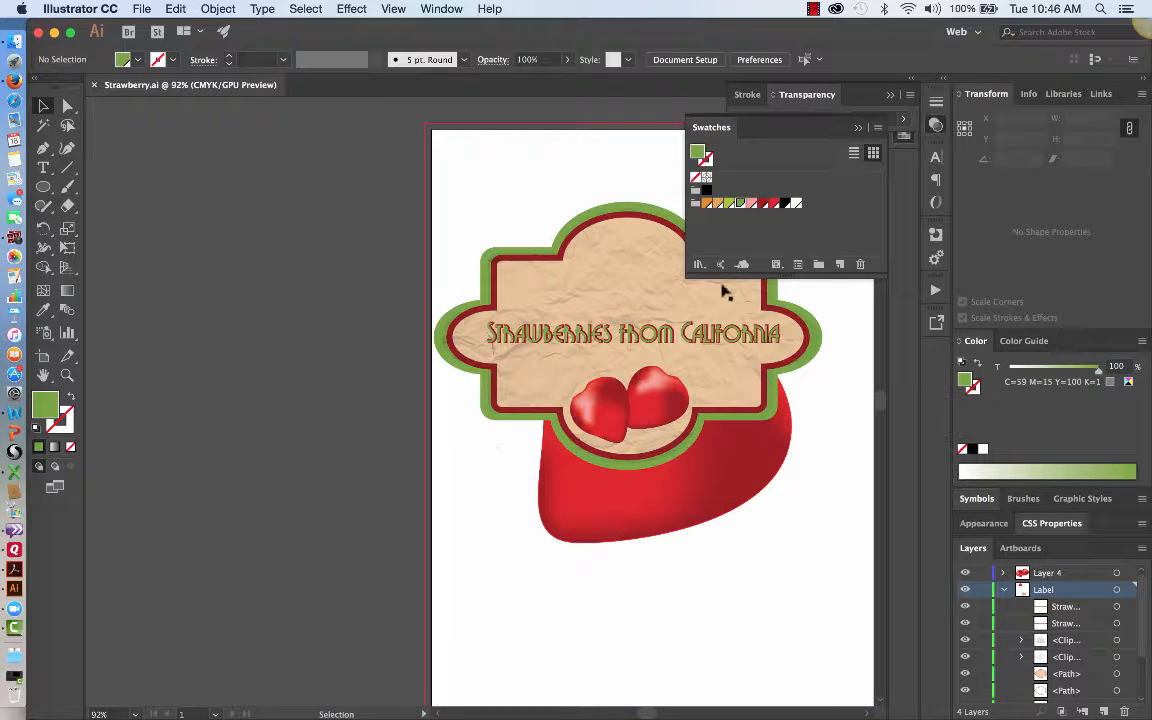
Step: Draw a green-filled ellipse about 5.03 × 6.46 in on the empty canvas beside the strawberry label artboard
scroll(296, 494, left, 10)
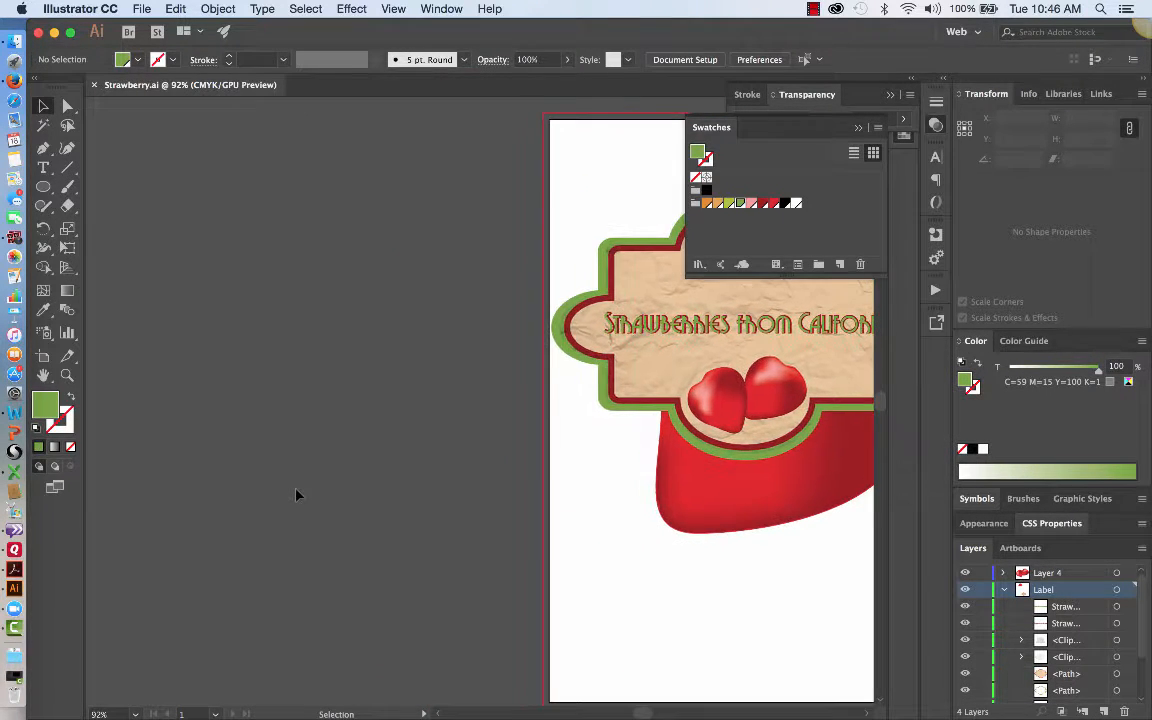
click(43, 186)
drag(203, 258, 470, 599)
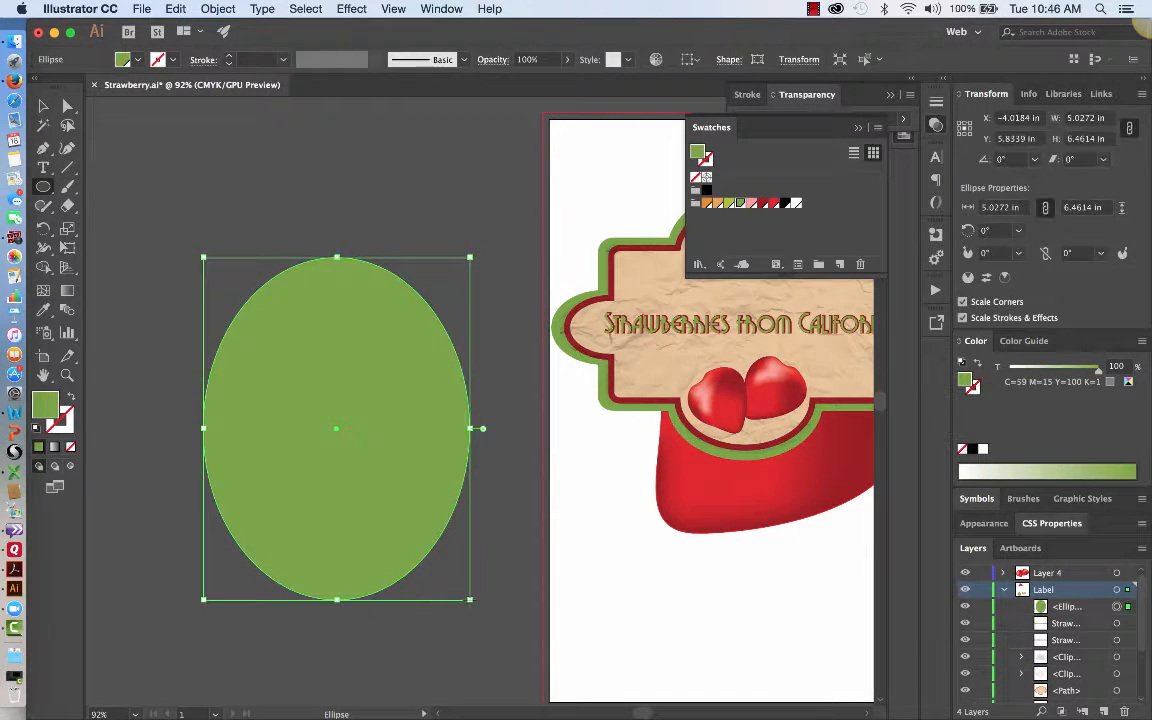
click(43, 105)
click(288, 160)
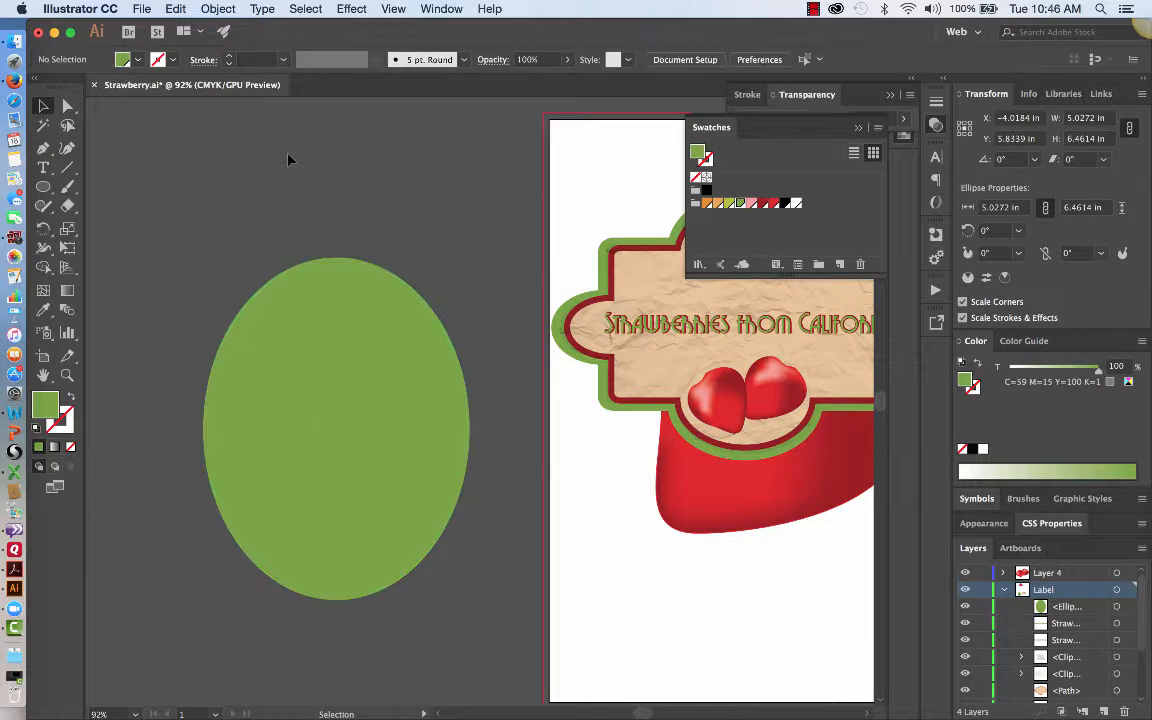
click(377, 375)
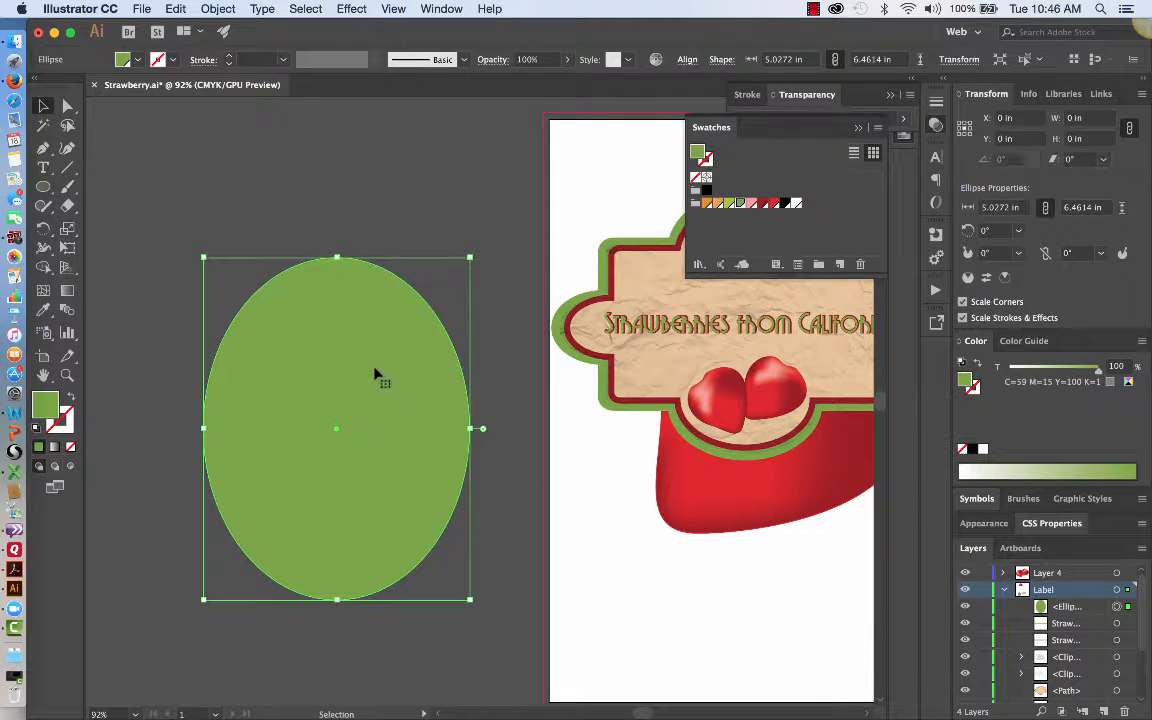
click(355, 202)
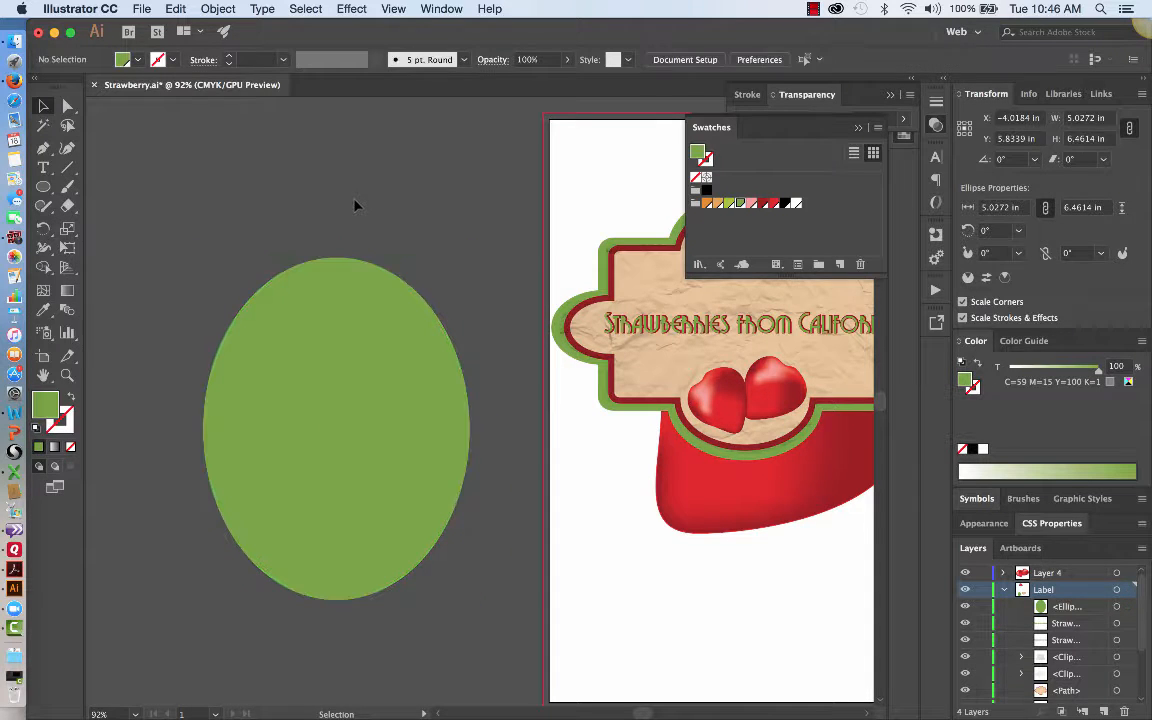
Step: Open the Place dialog and look through the course folder and the Documents folder for an image
click(140, 9)
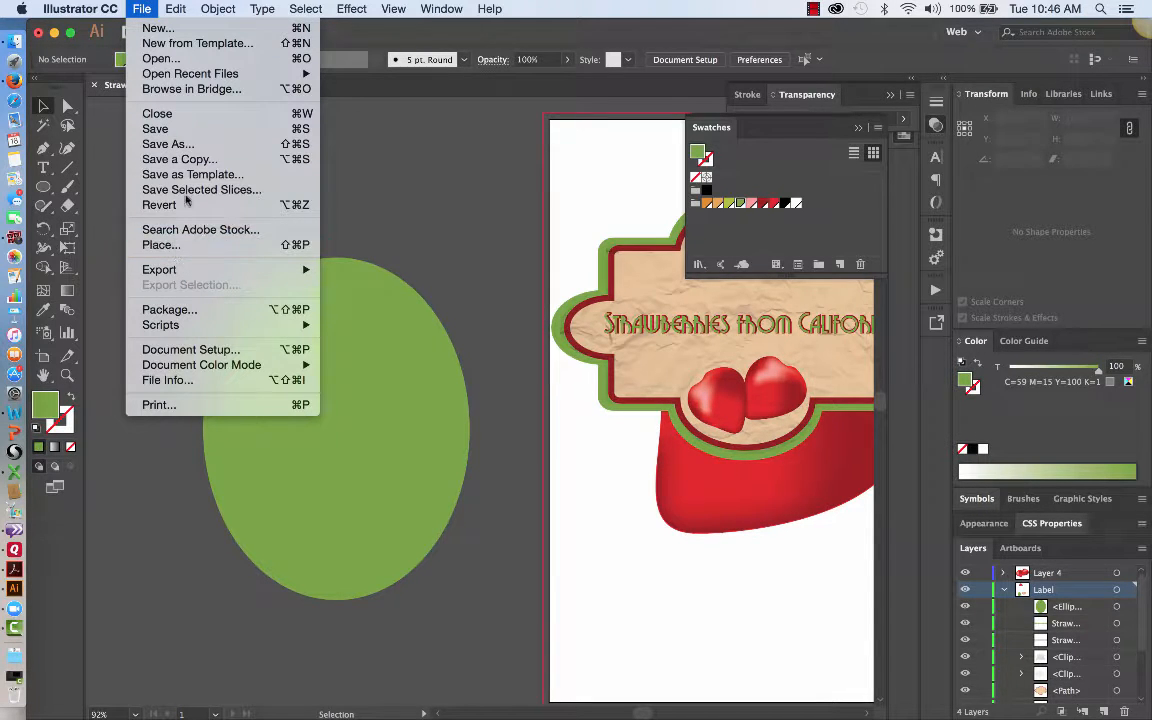
click(418, 196)
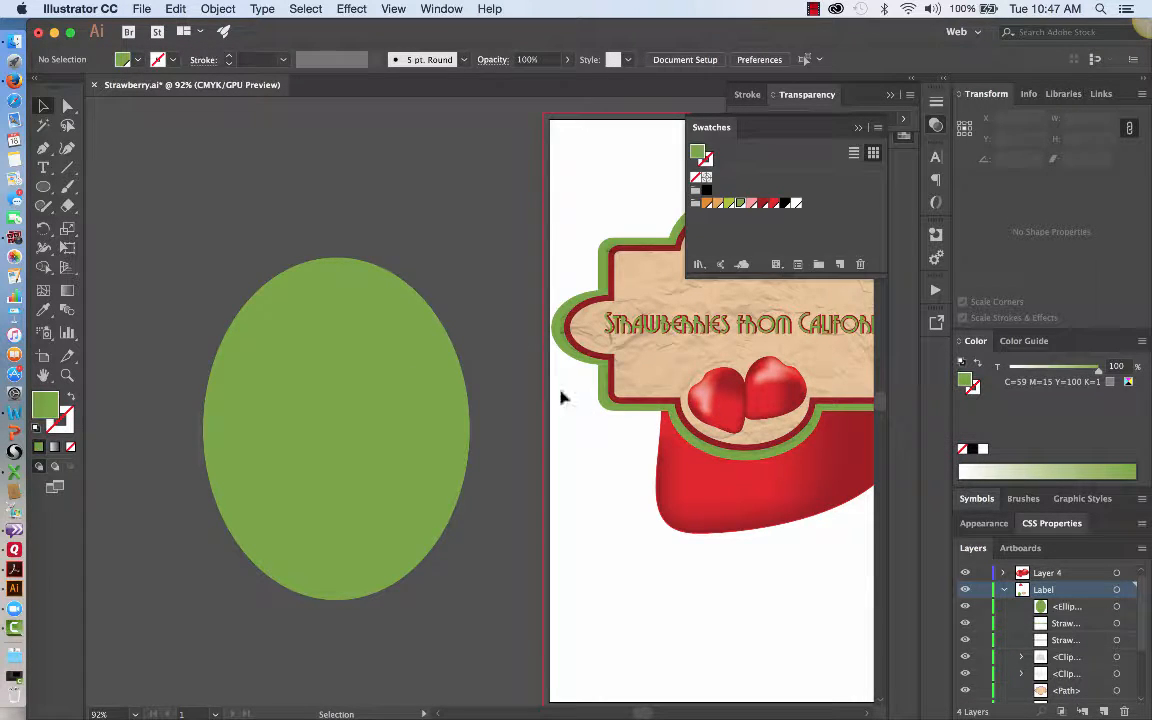
click(142, 8)
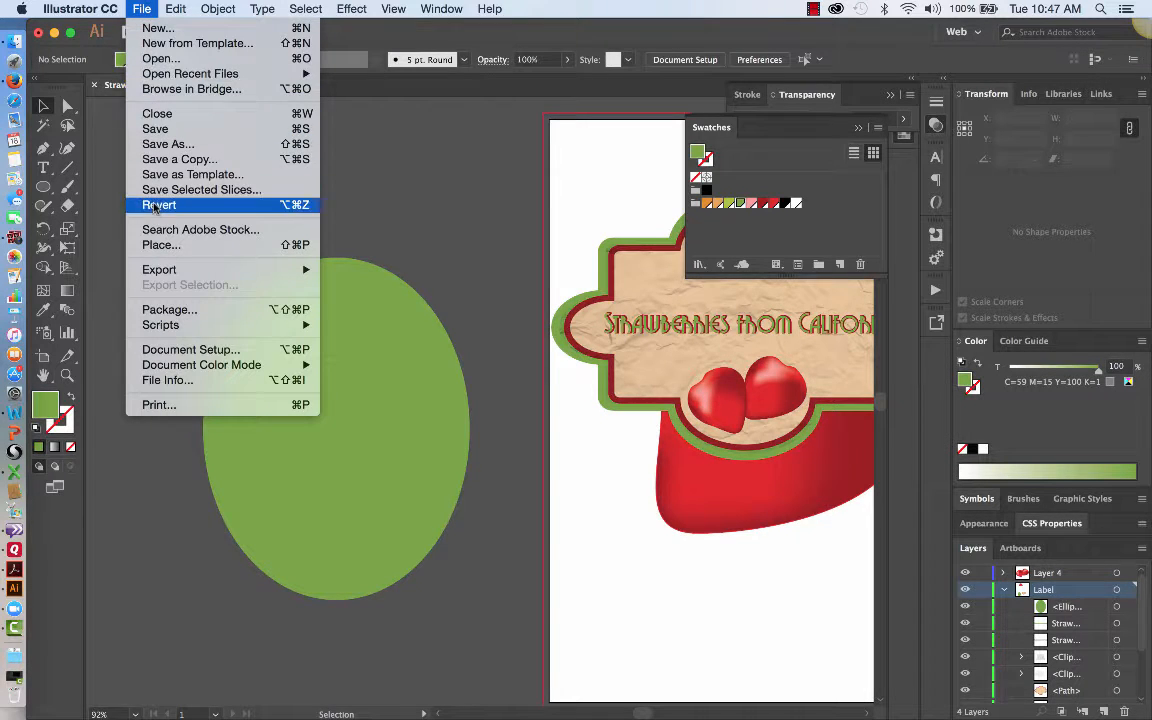
click(157, 246)
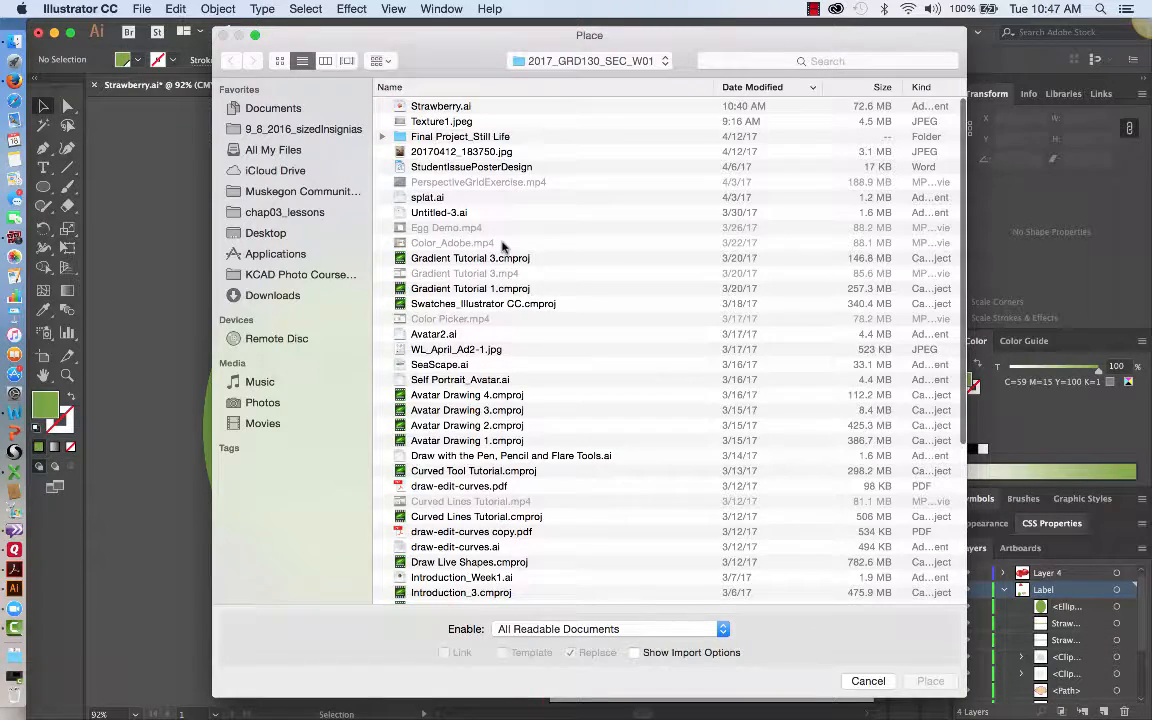
scroll(505, 247, down, 2)
scroll(548, 296, down, 5)
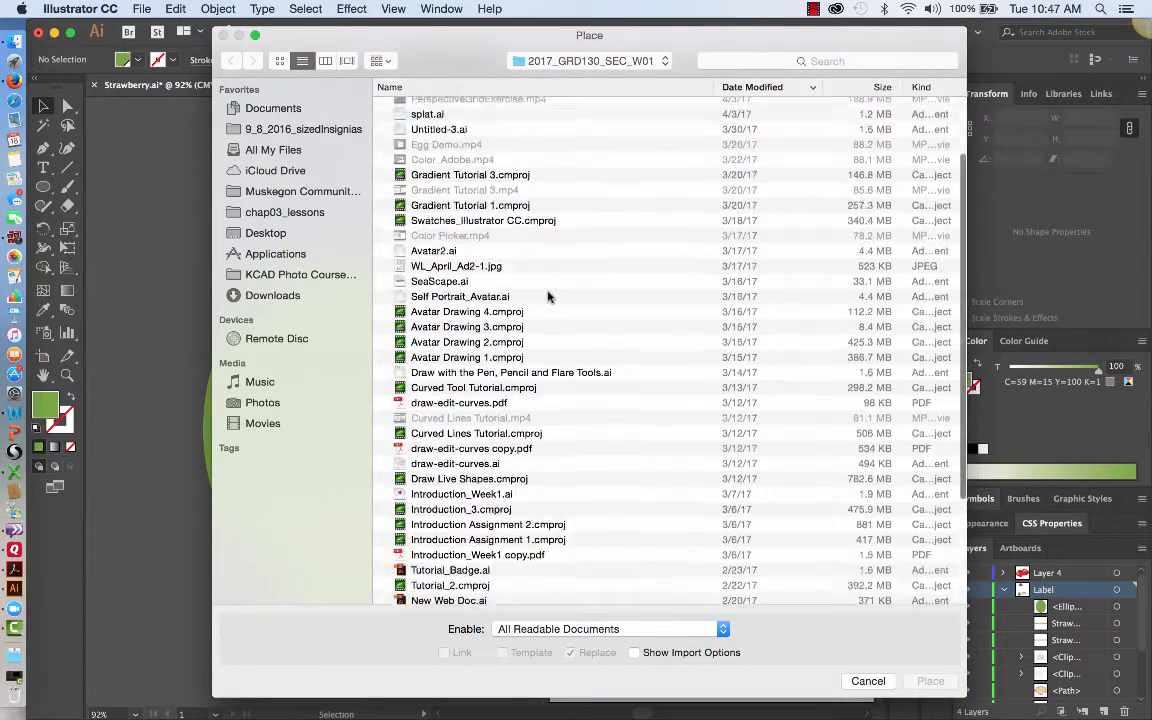
click(270, 110)
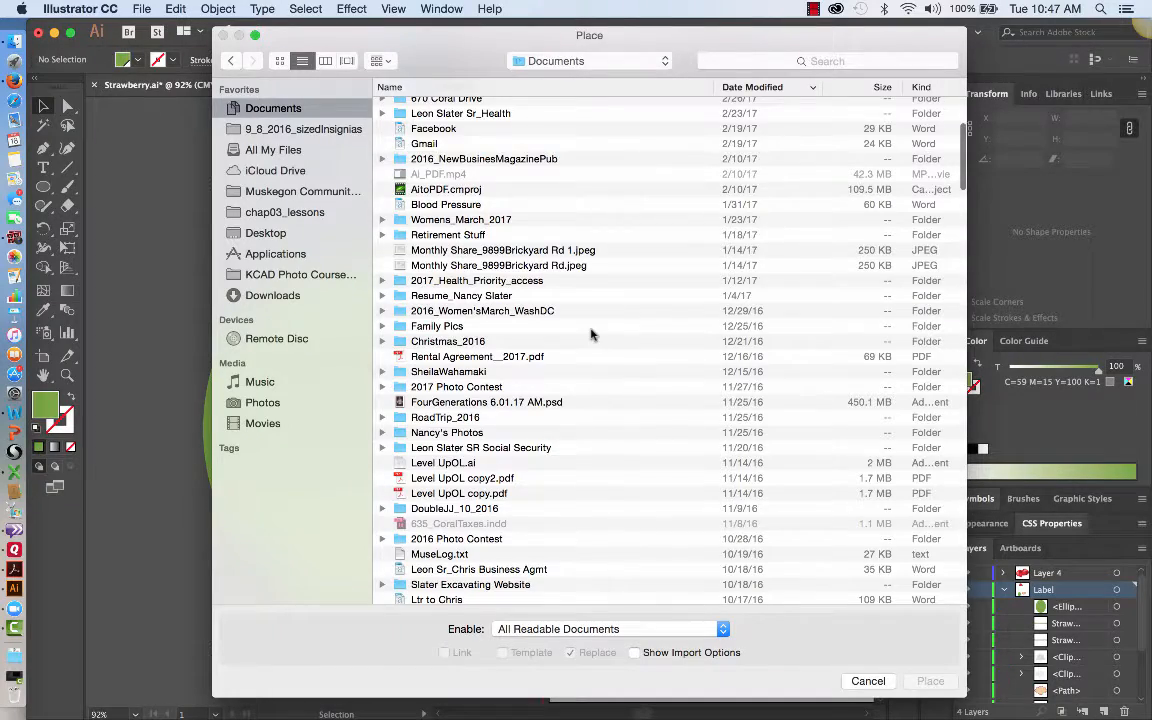
scroll(591, 332, down, 4)
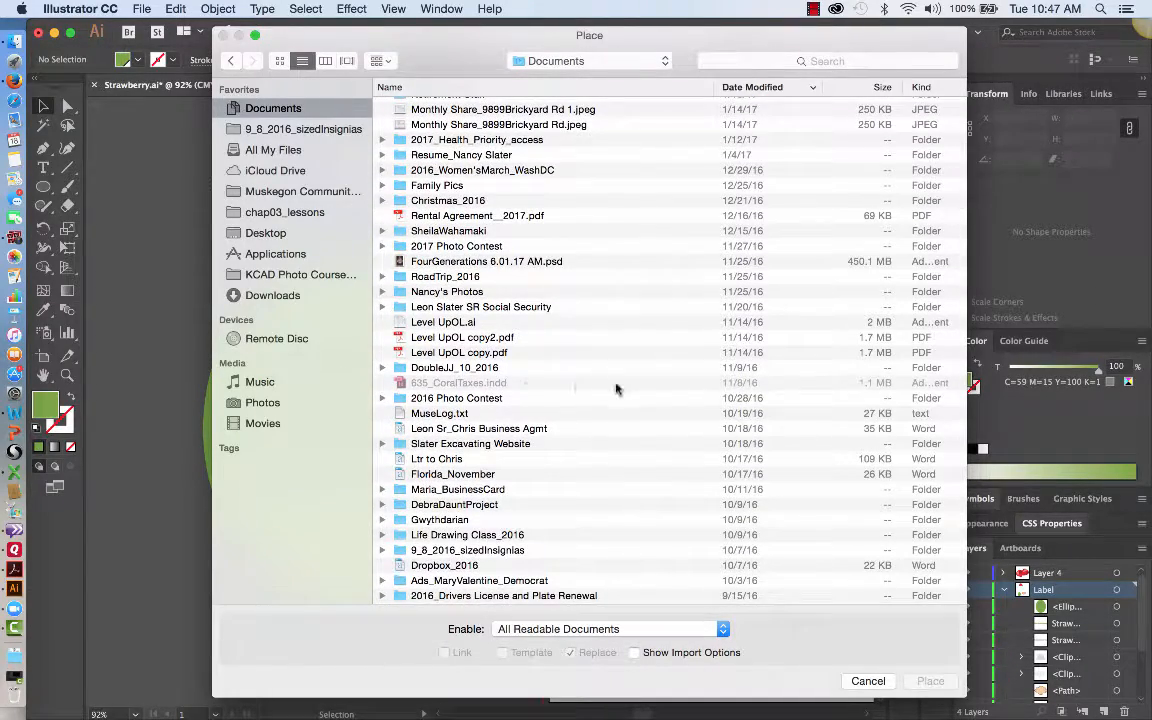
scroll(616, 390, down, 3)
scroll(616, 390, up, 10)
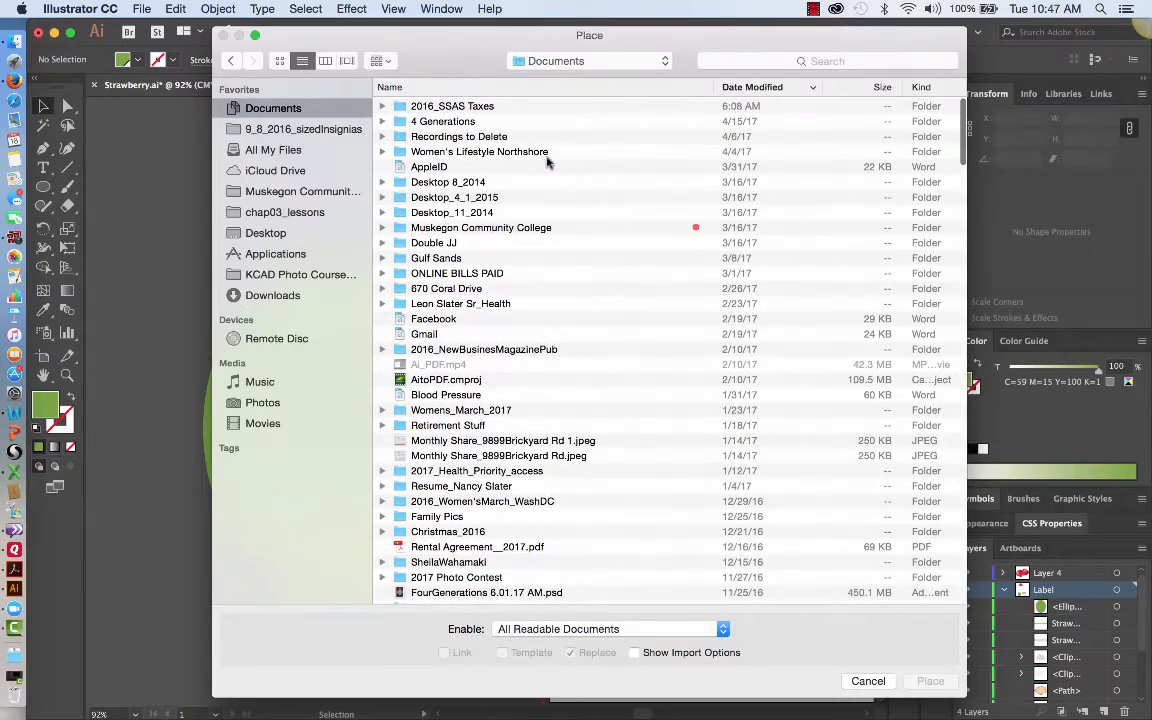
click(383, 121)
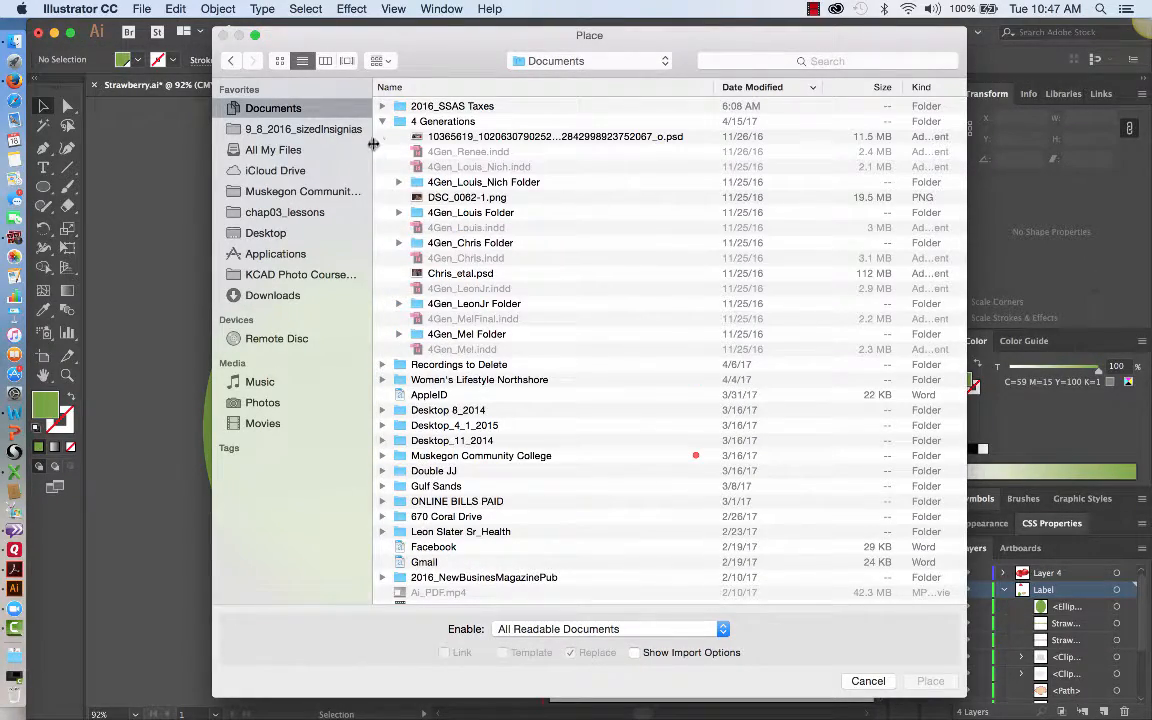
click(383, 121)
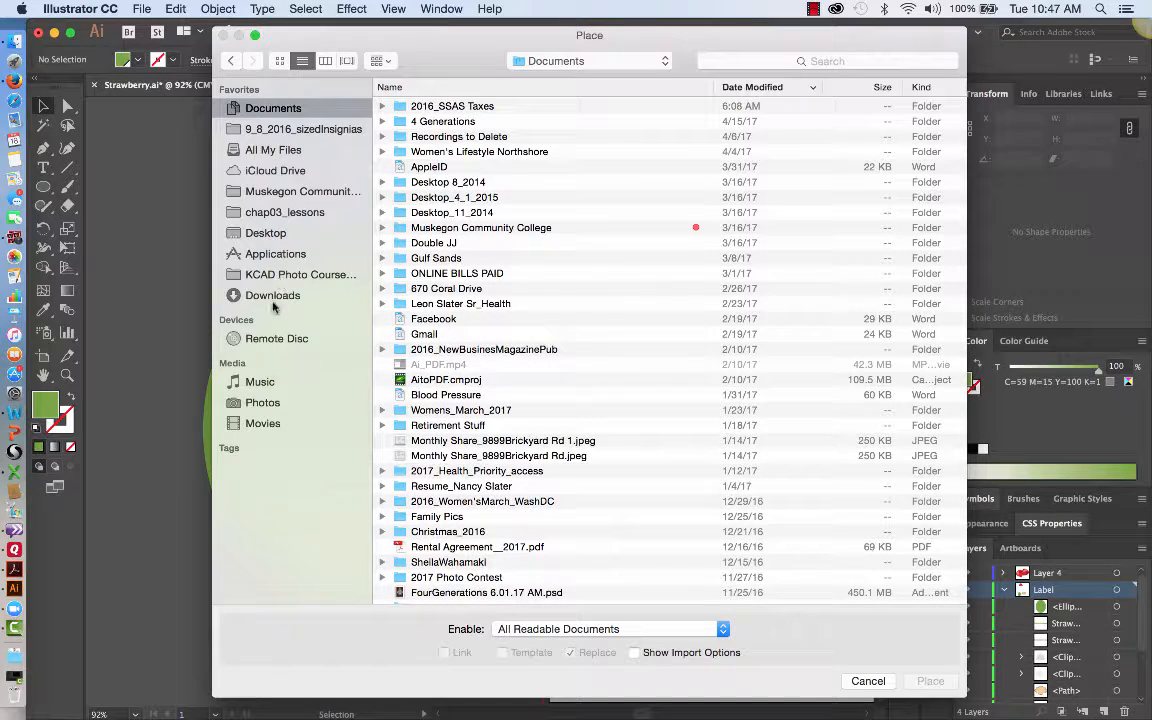
Step: Place the photo of orange autumn trees and a tractor from the Photos library over the green ellipse
click(258, 402)
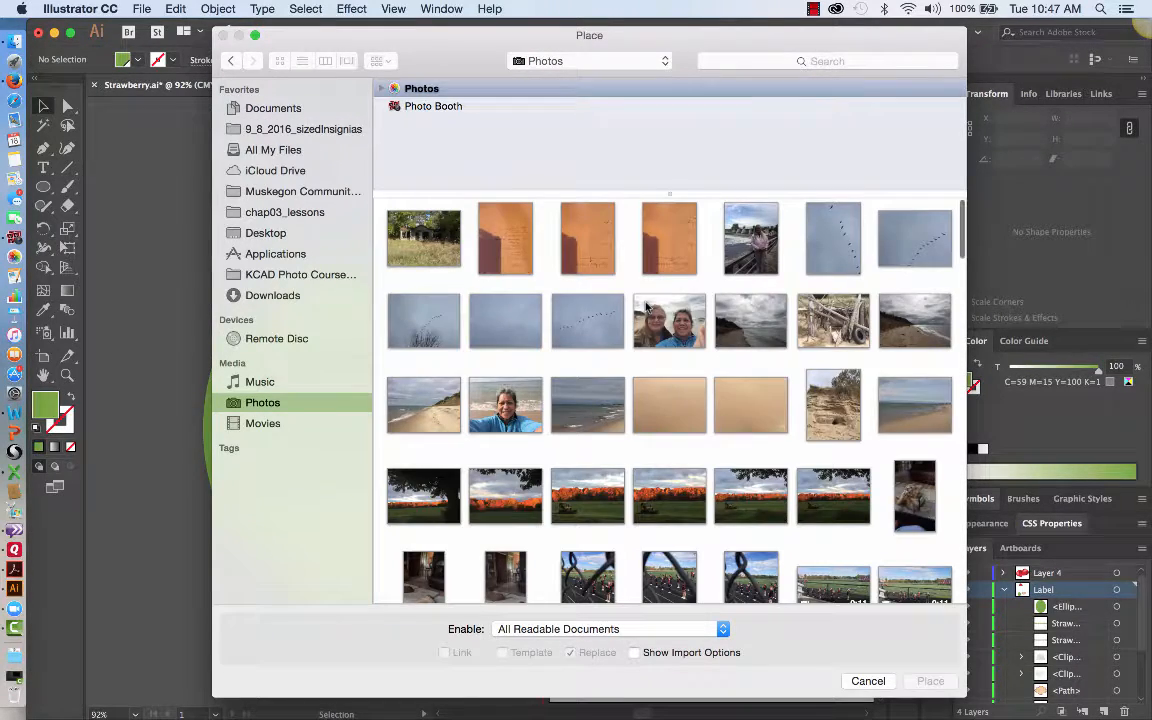
scroll(646, 308, down, 2)
scroll(646, 308, down, 1)
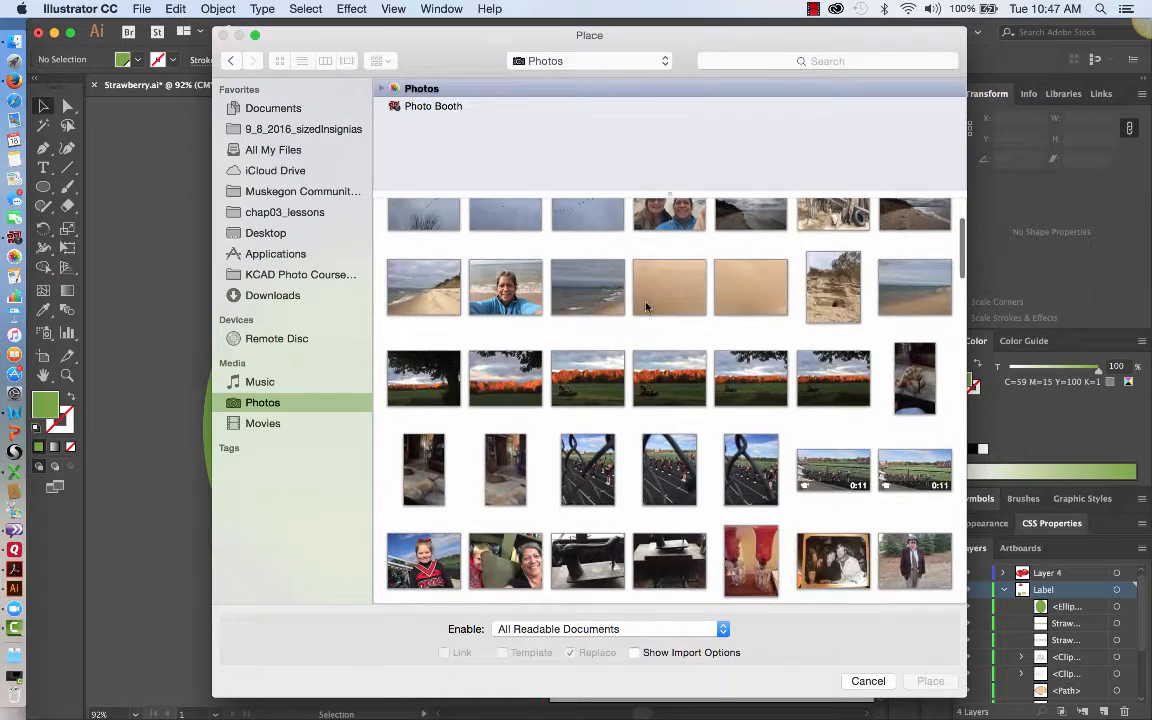
click(669, 400)
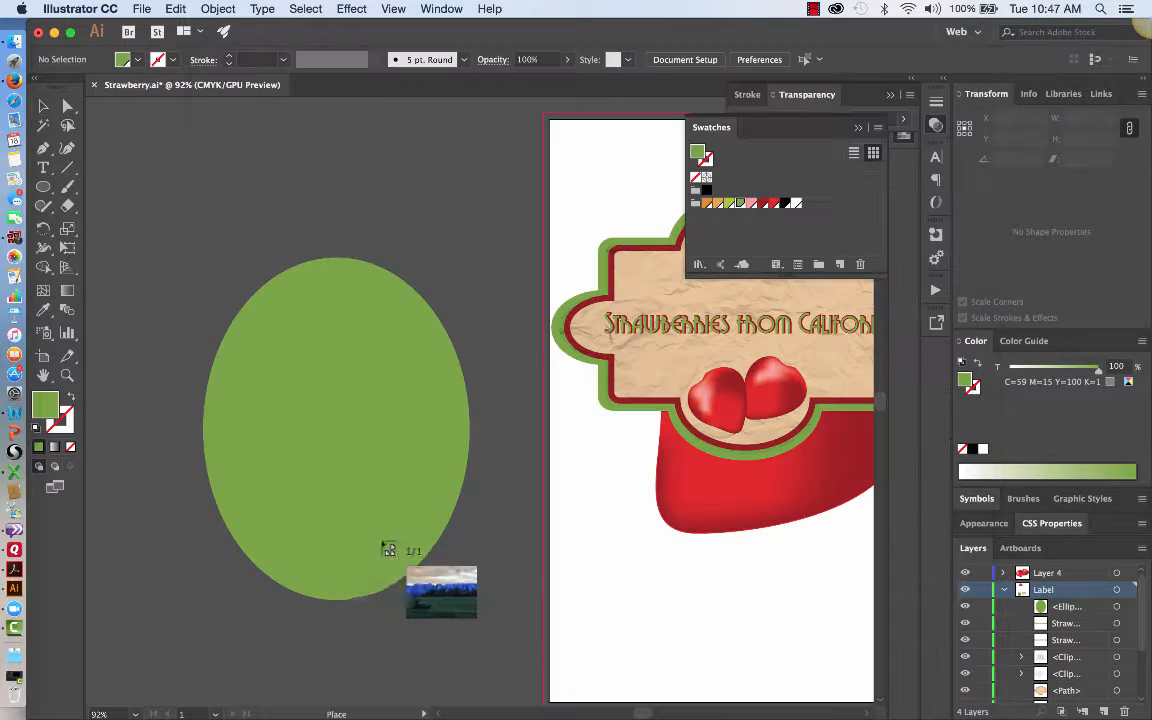
click(928, 681)
click(216, 295)
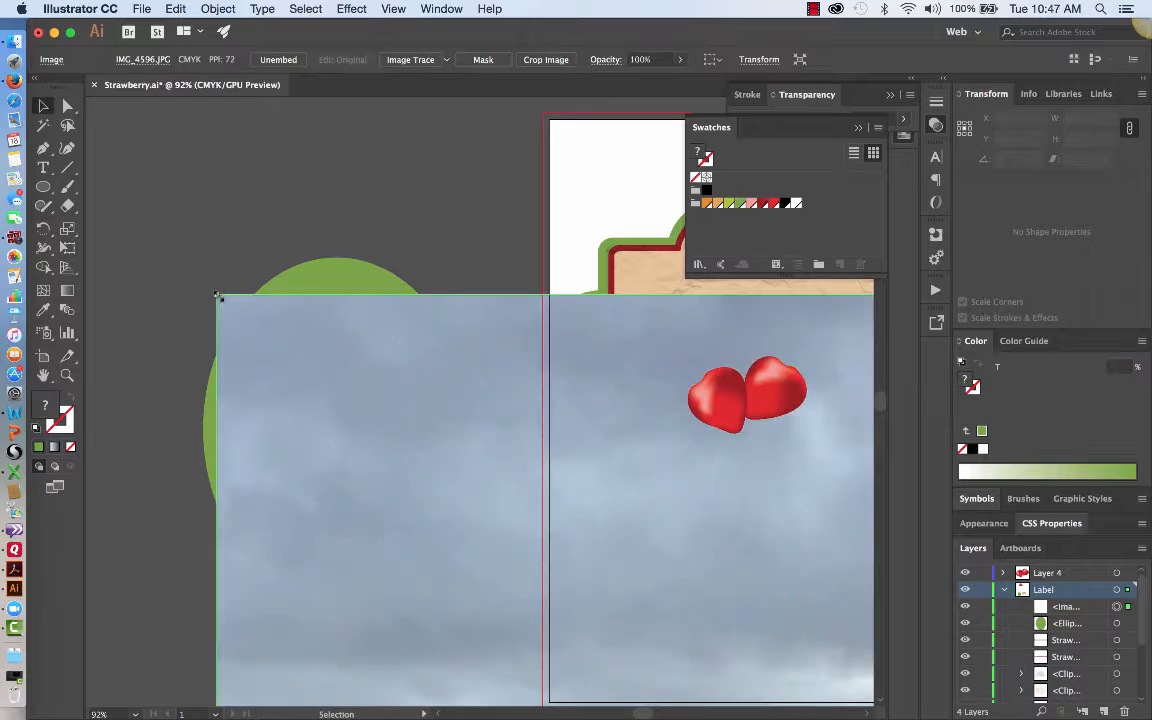
Step: Move the photo clear of the artboard, then reposition the ellipse within its area and enlarge it to about 15.66 × 20.13 in
click(66, 375)
alt+click(372, 432)
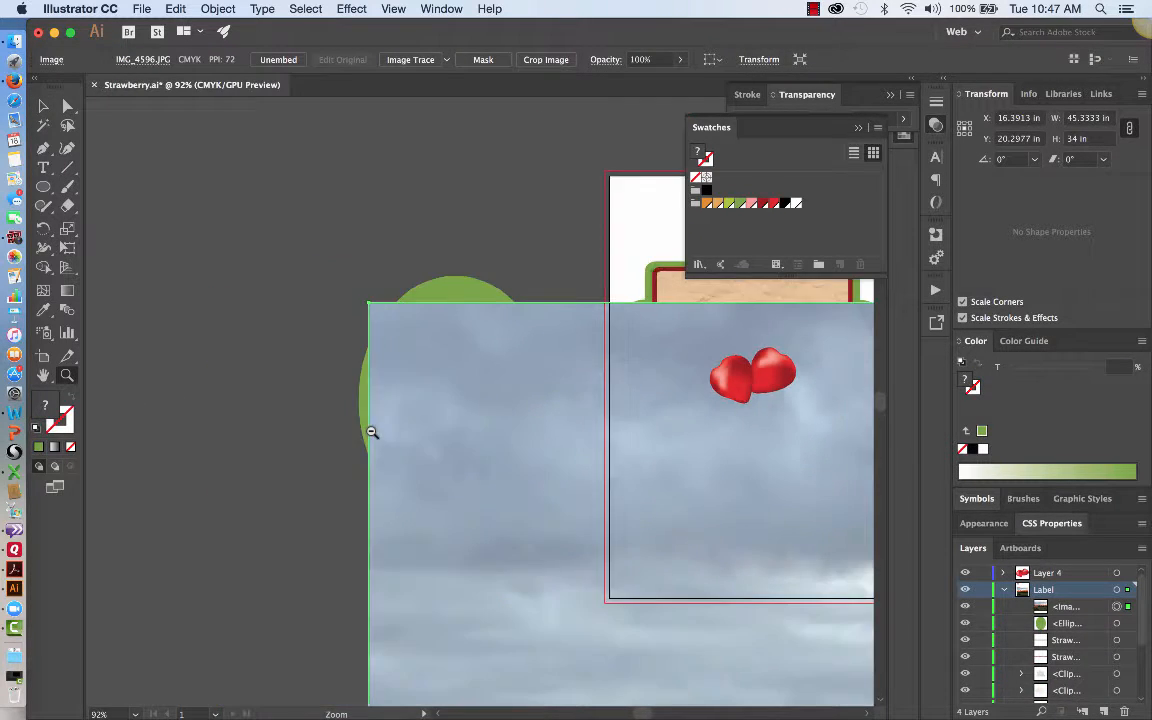
alt+click(372, 432)
alt+click(681, 533)
alt+click(681, 534)
alt+click(681, 533)
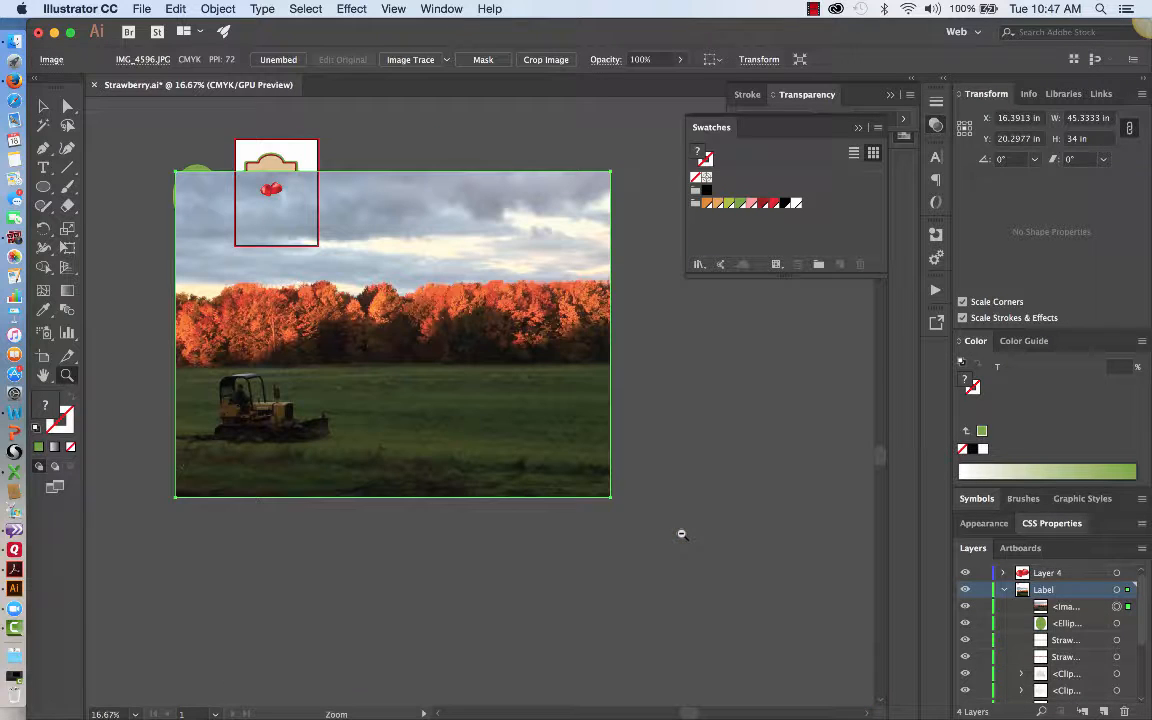
click(43, 106)
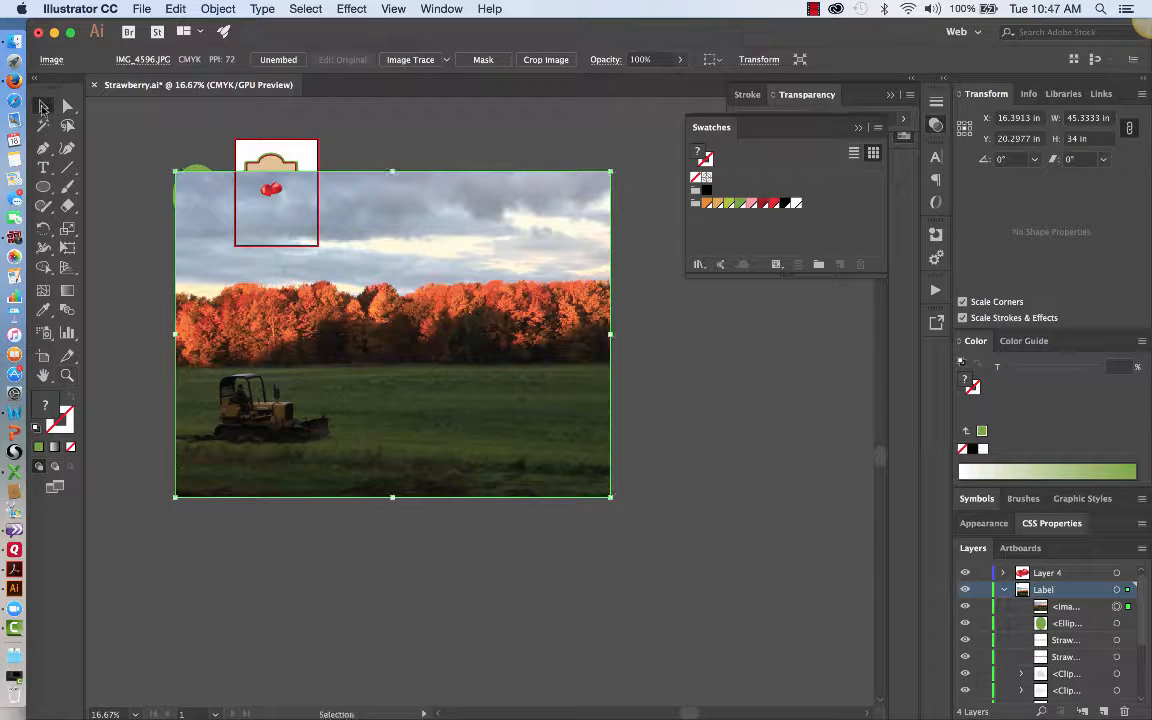
drag(330, 350, 511, 487)
drag(196, 195, 563, 622)
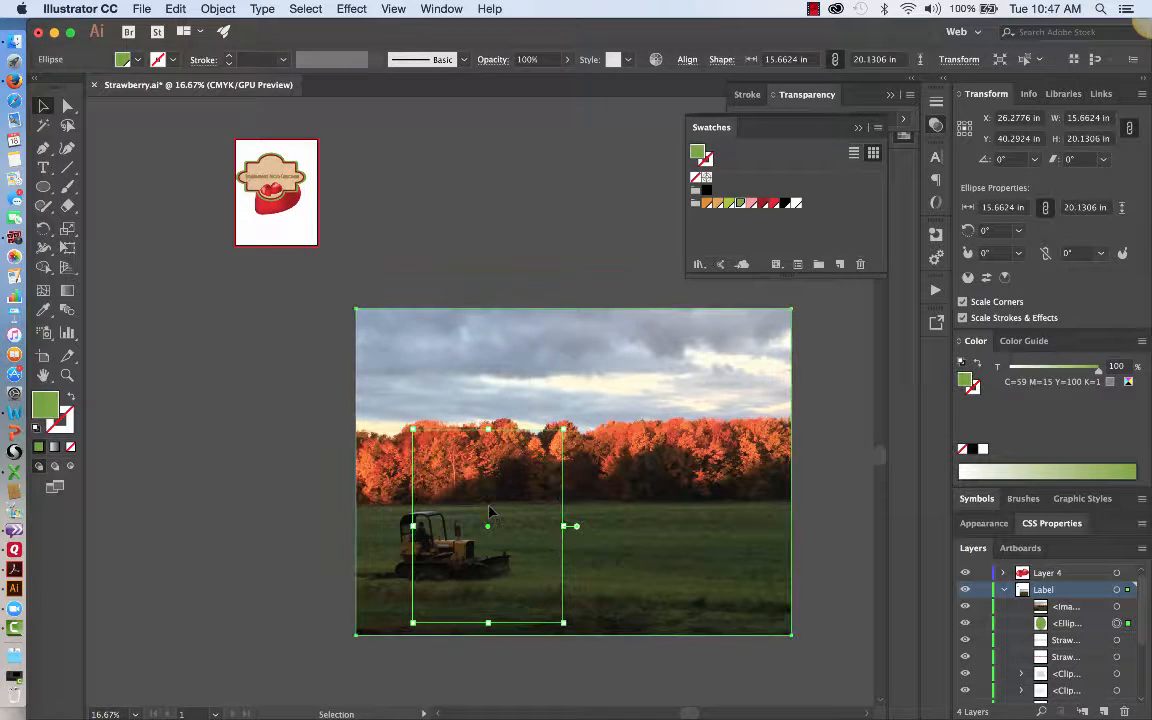
mouse_move(488, 512)
mouse_down()
mouse_move(462, 500)
mouse_move(484, 522)
mouse_move(490, 511)
mouse_up()
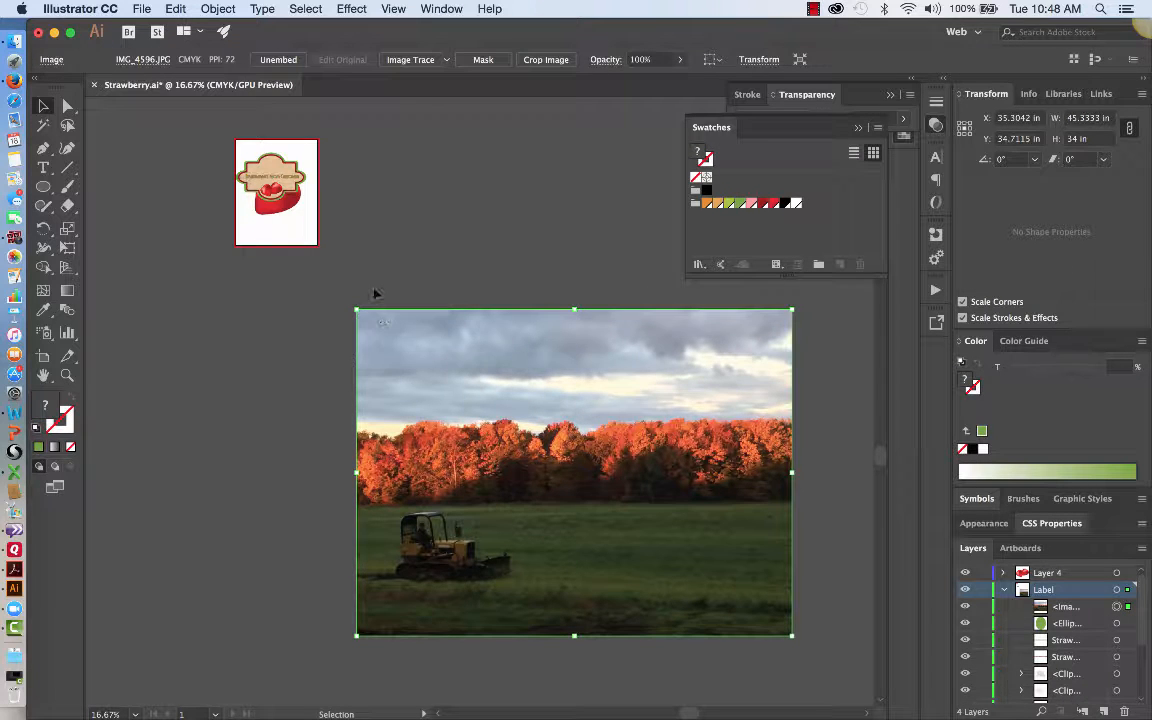
Step: Send the placed photo to the back so it lies behind the green ellipse
click(336, 481)
click(456, 527)
click(231, 8)
mouse_move(214, 43)
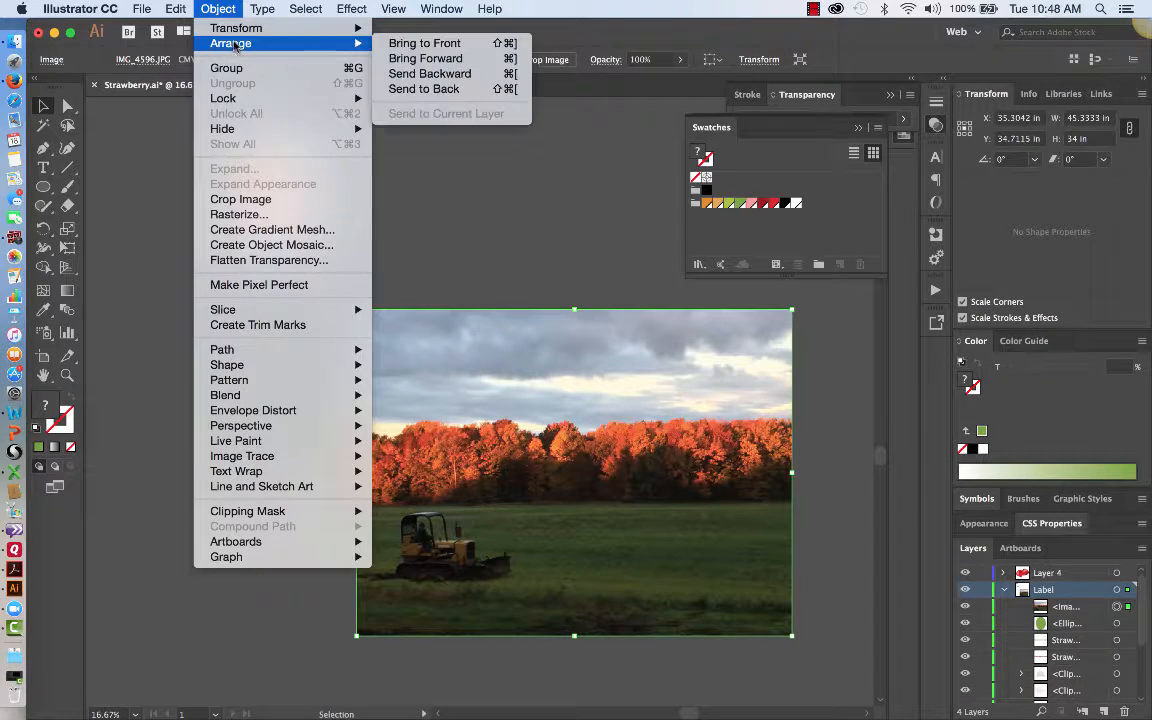
click(437, 91)
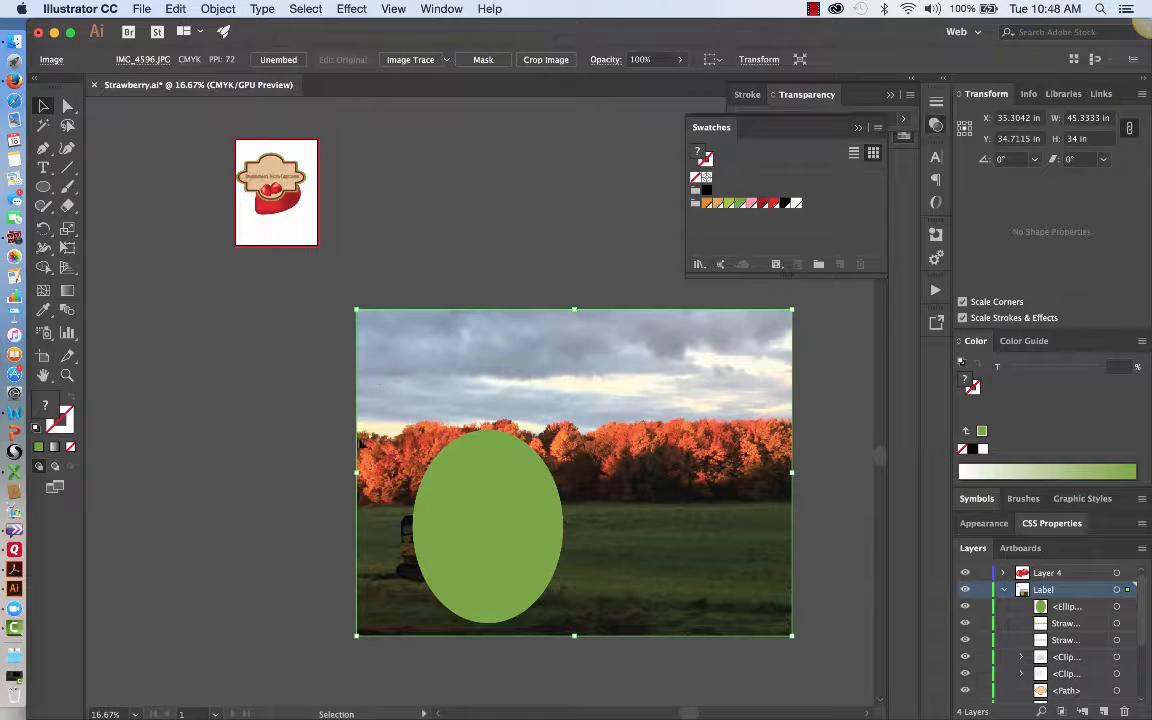
click(310, 472)
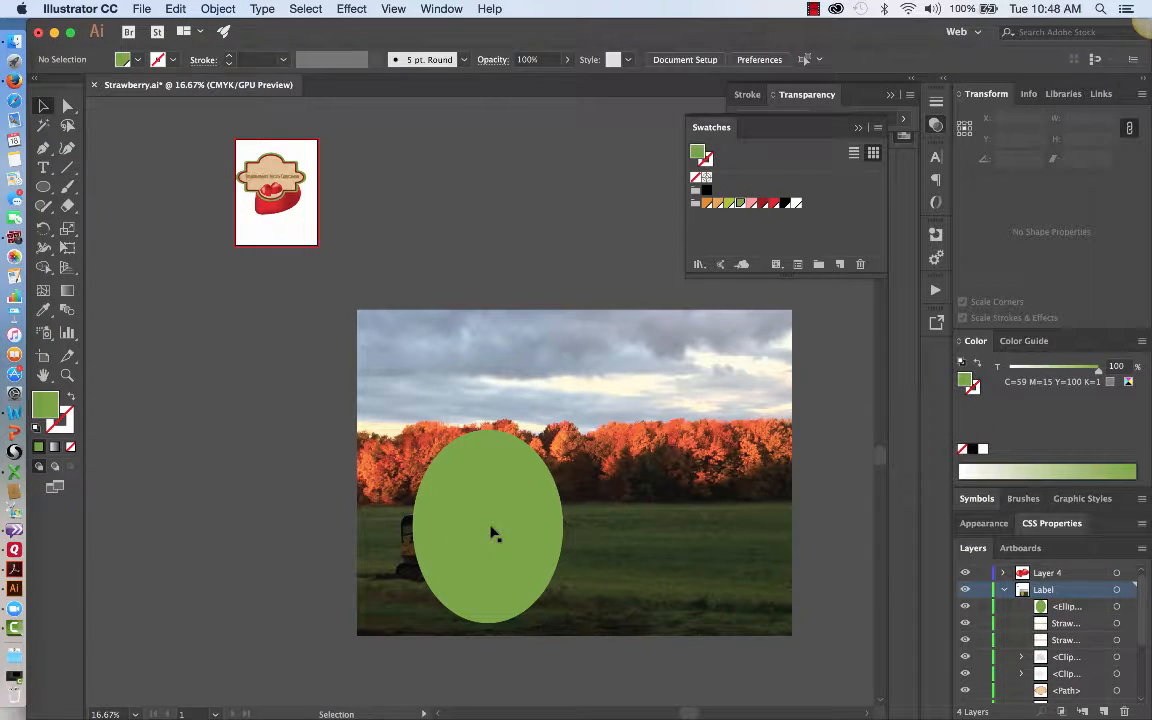
Step: Enlarge the ellipse to about 20.25 × 26.02 in and position it over the tractor and trees in the photo
drag(491, 533, 454, 485)
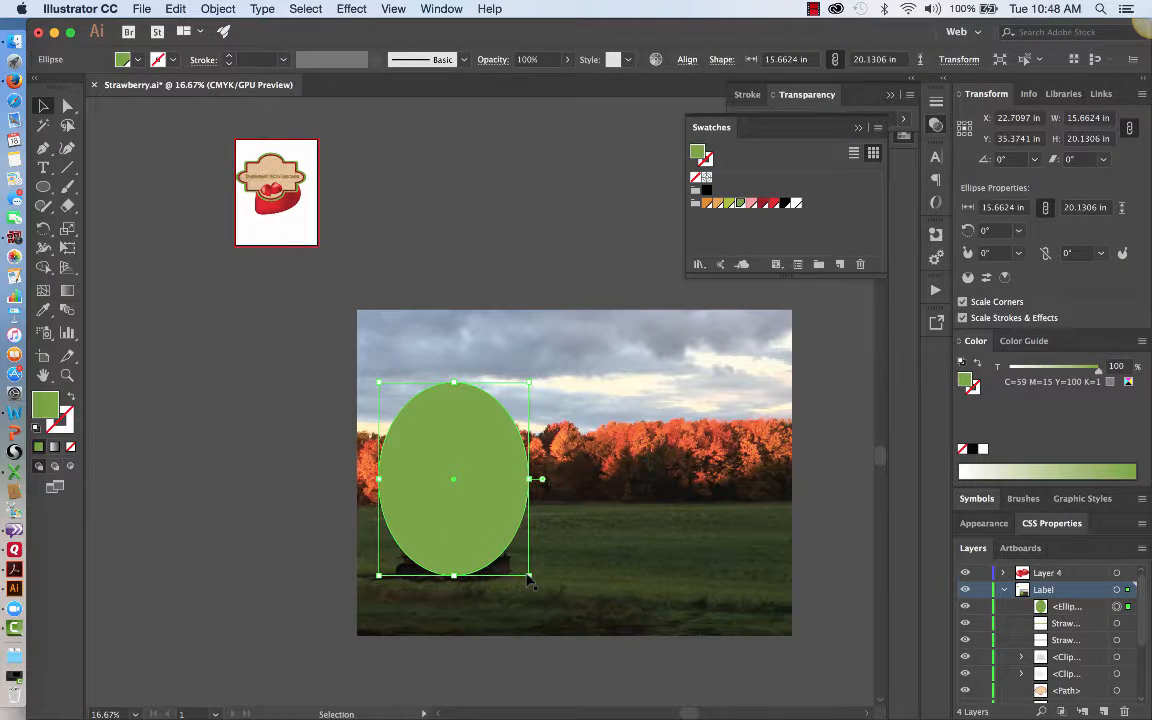
click(530, 582)
click(474, 510)
drag(529, 576, 576, 634)
drag(521, 565, 509, 520)
click(292, 492)
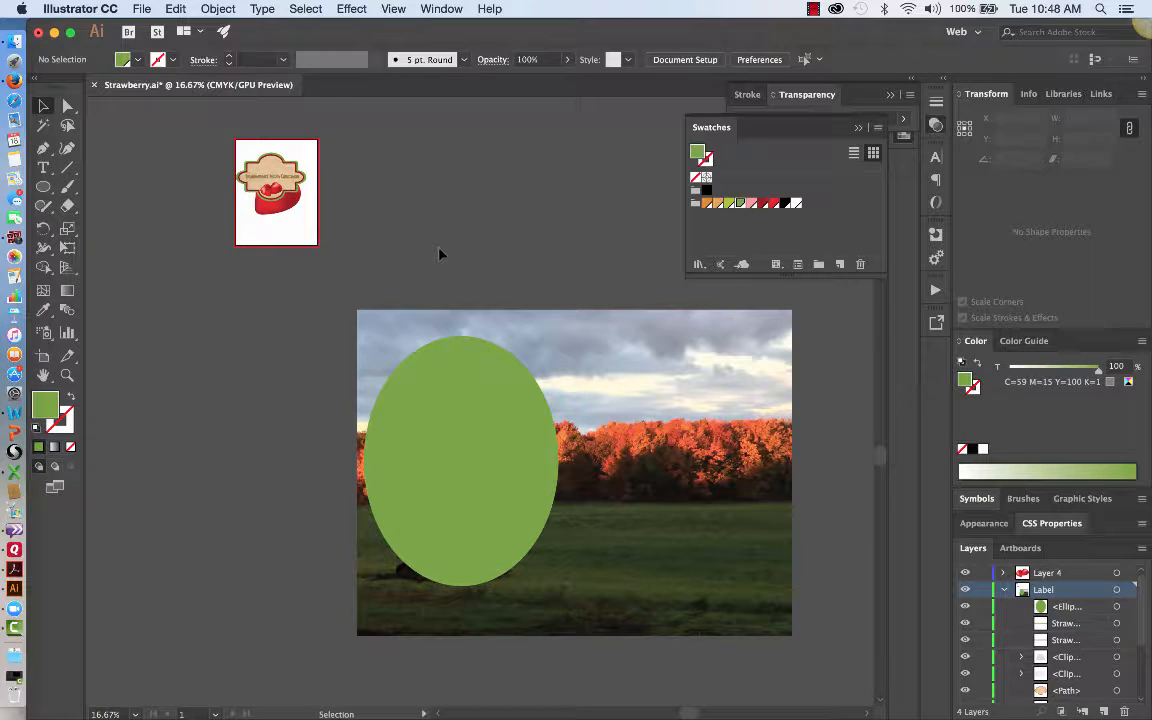
Step: Make a clipping mask from the ellipse and the photo behind it
click(494, 454)
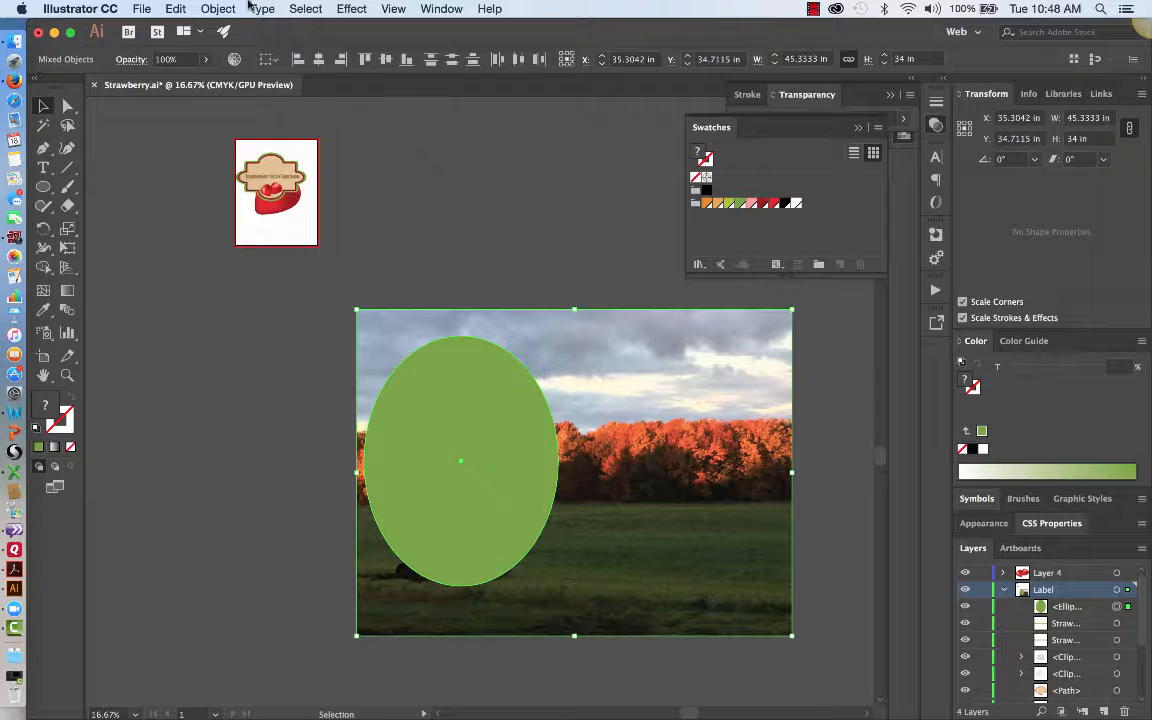
click(207, 10)
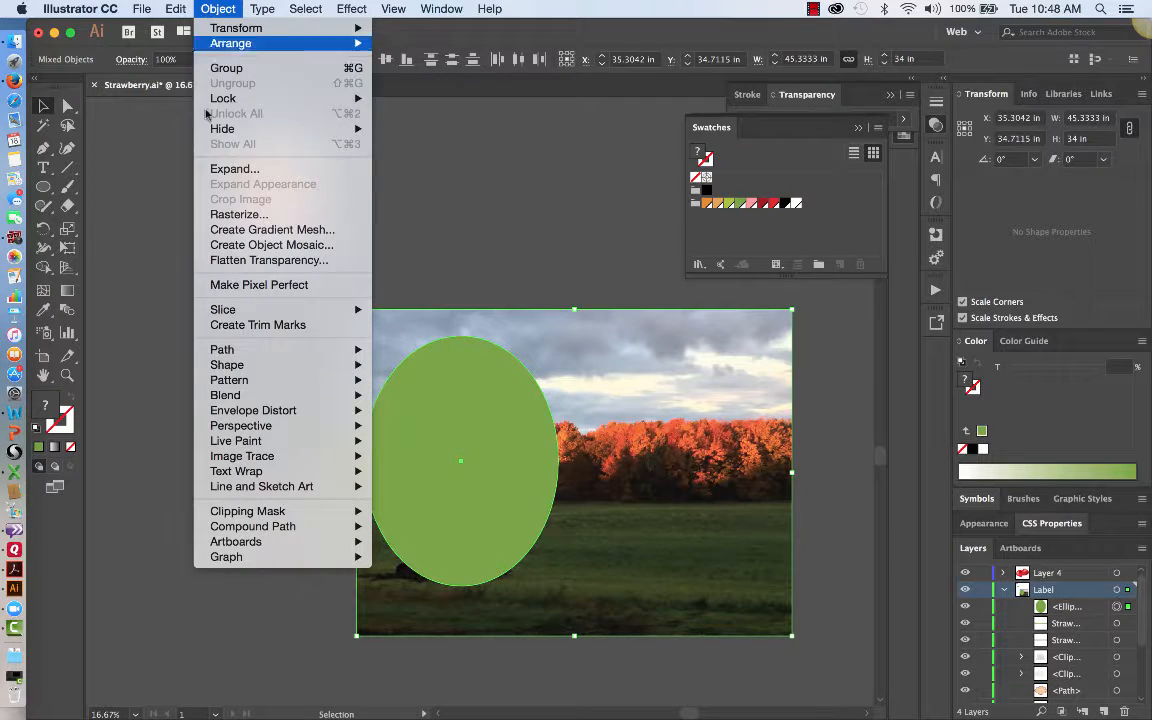
mouse_move(247, 513)
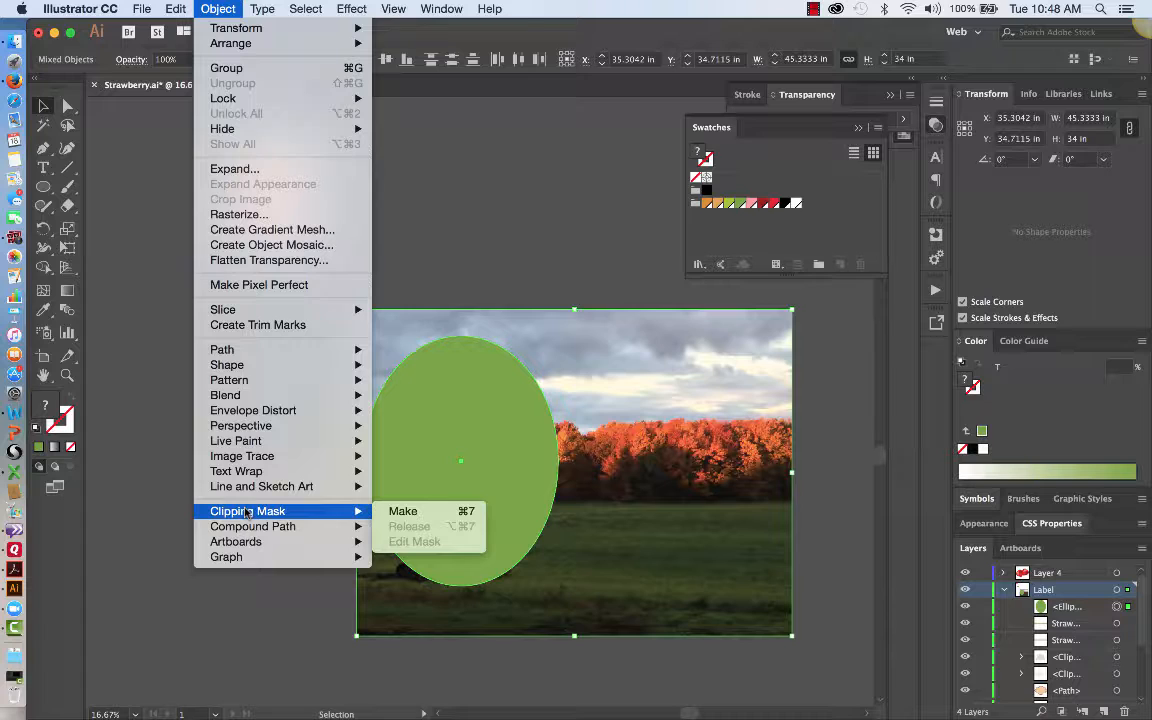
click(404, 514)
click(242, 528)
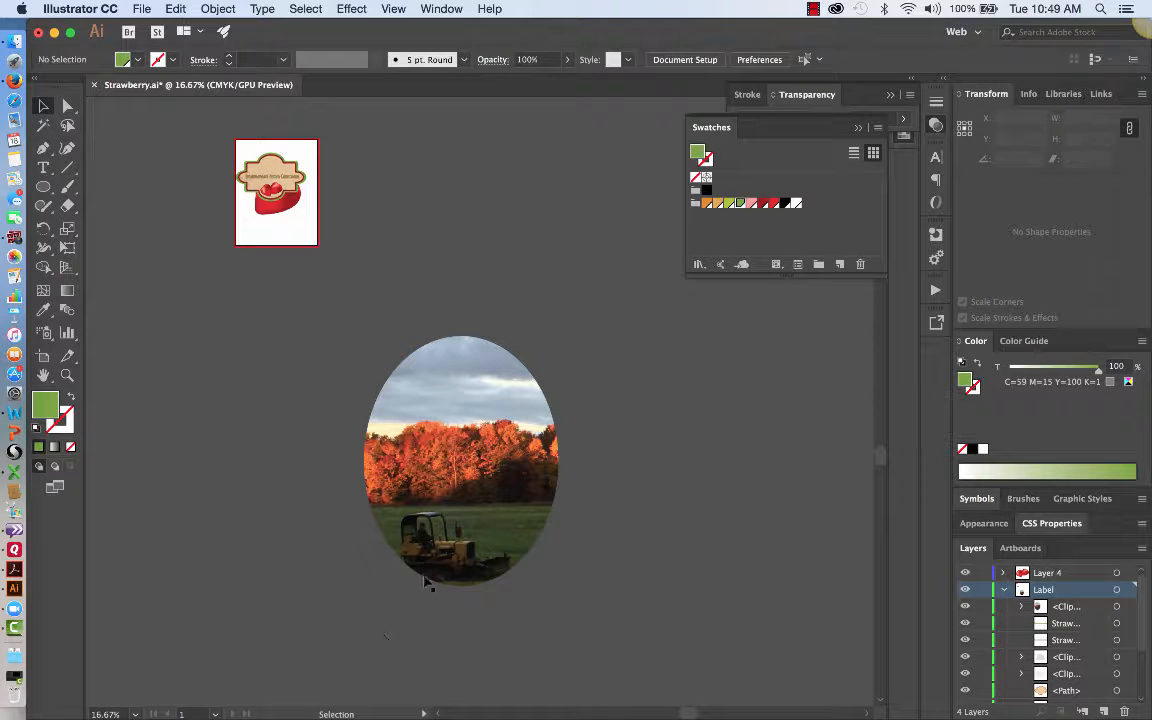
Step: Select only the photo inside the elliptical clipping mask and shift it slightly up and left within the ellipse
click(432, 456)
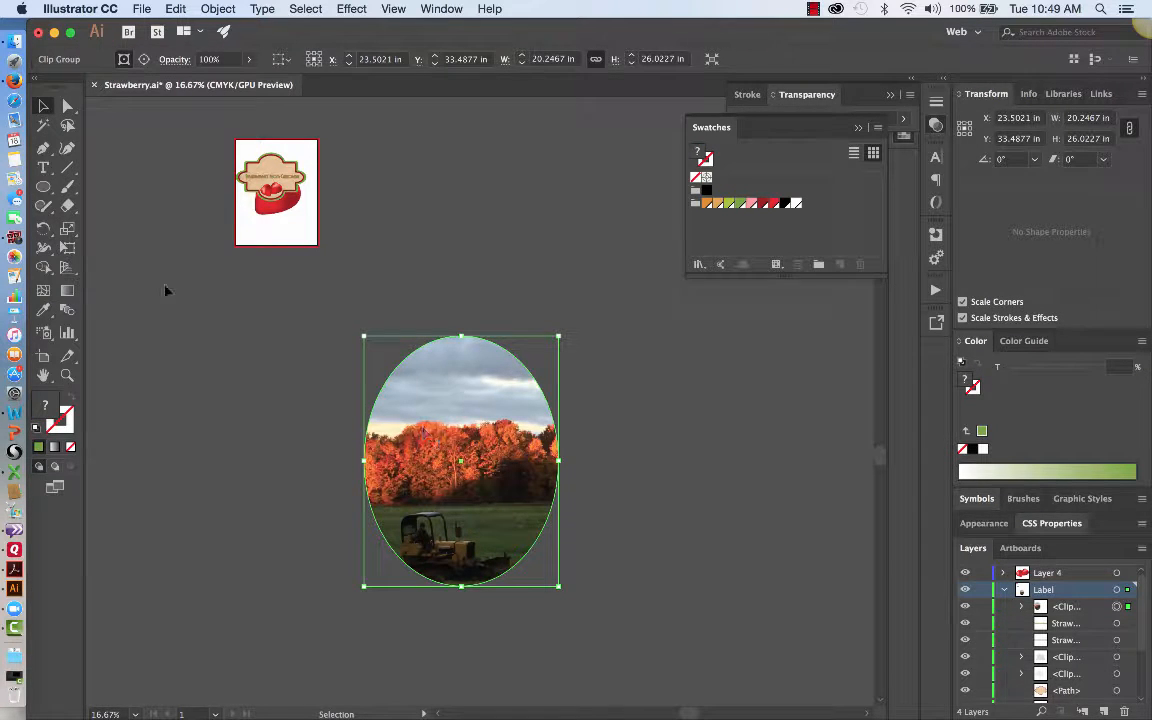
click(67, 105)
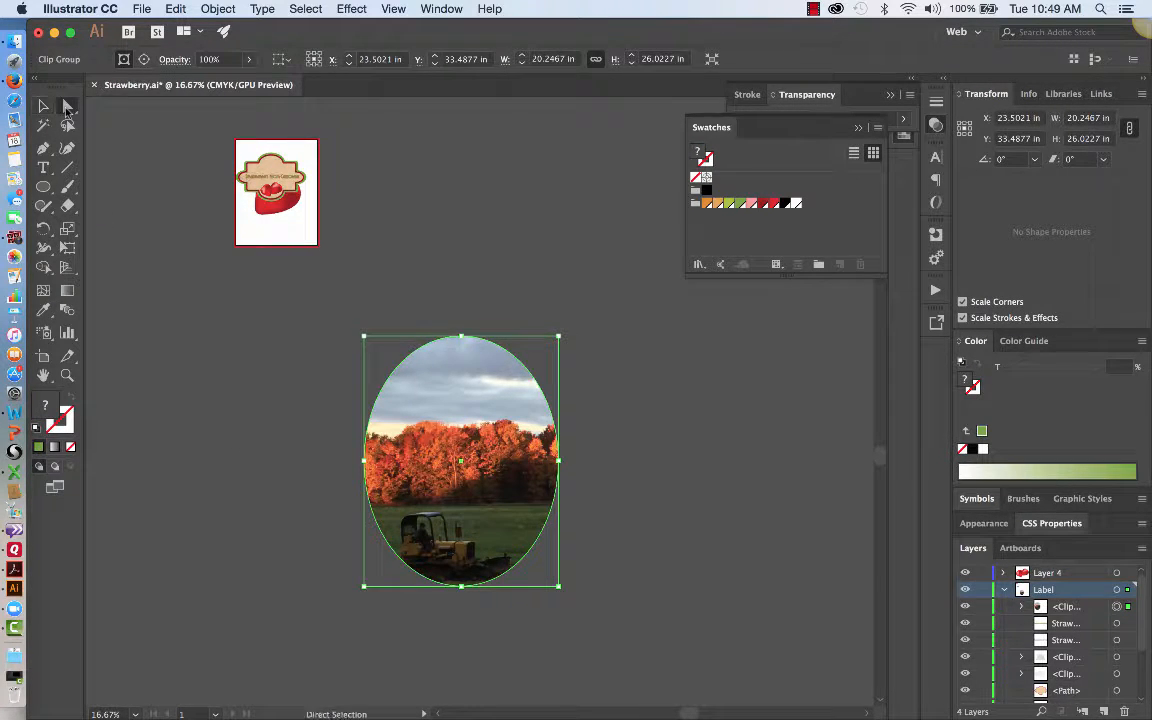
click(186, 396)
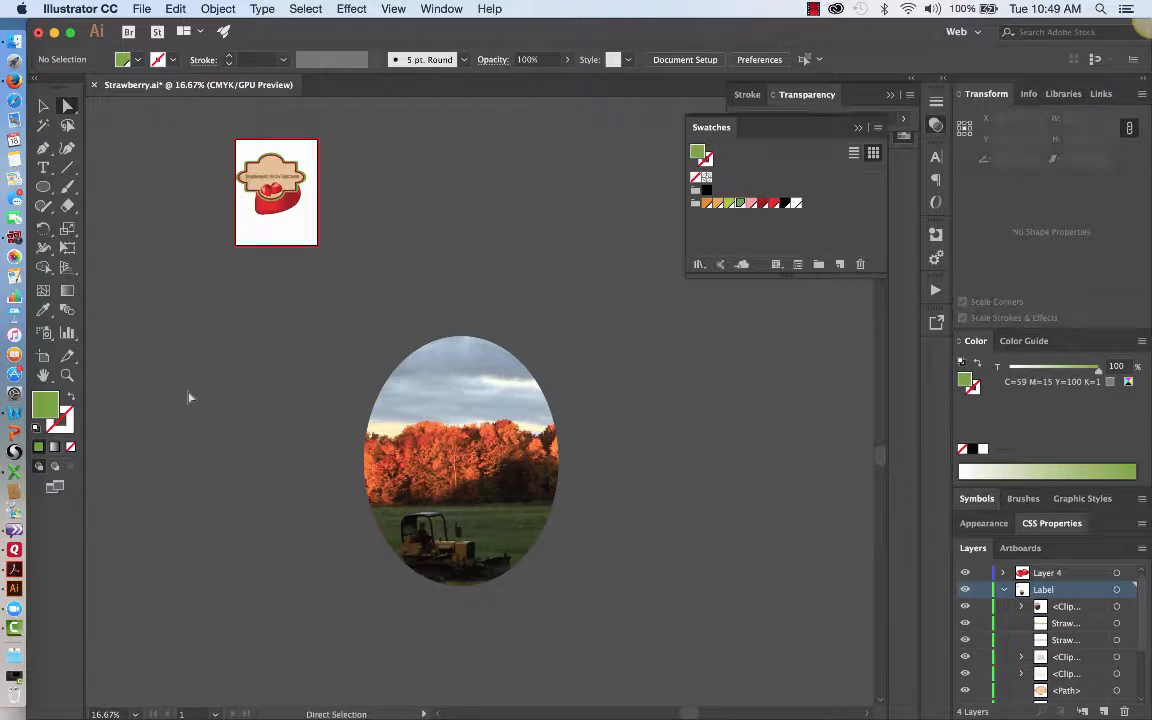
click(468, 509)
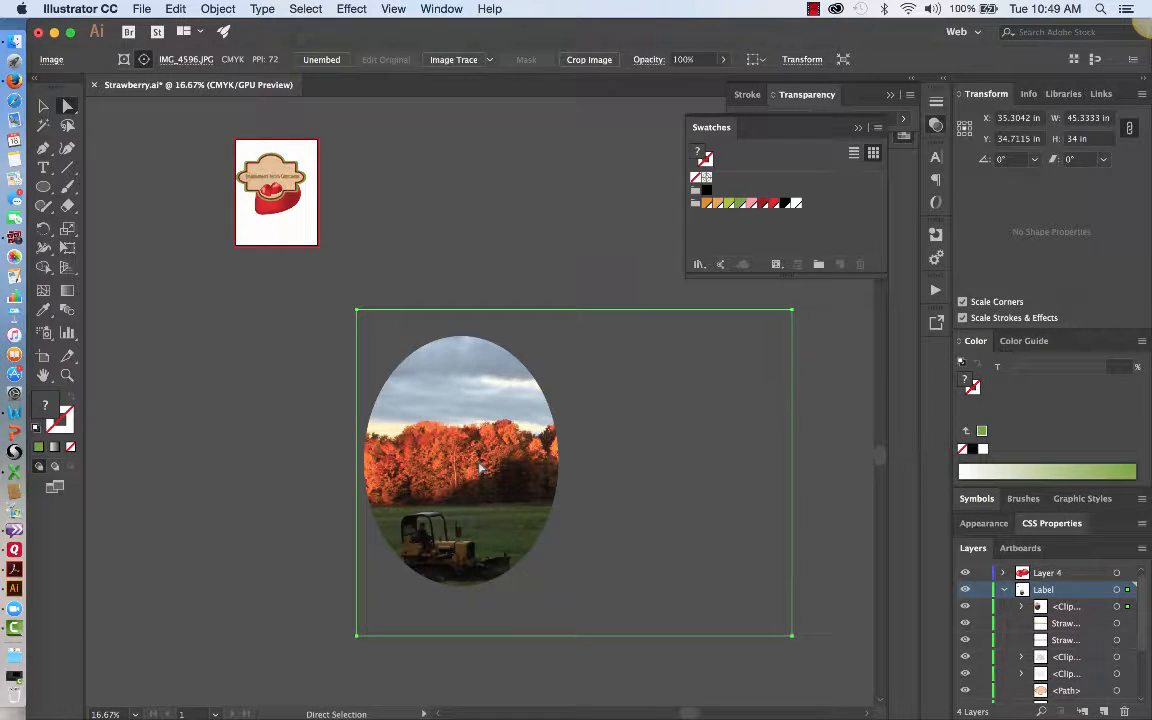
key(shift+Up)
key(shift+Up)
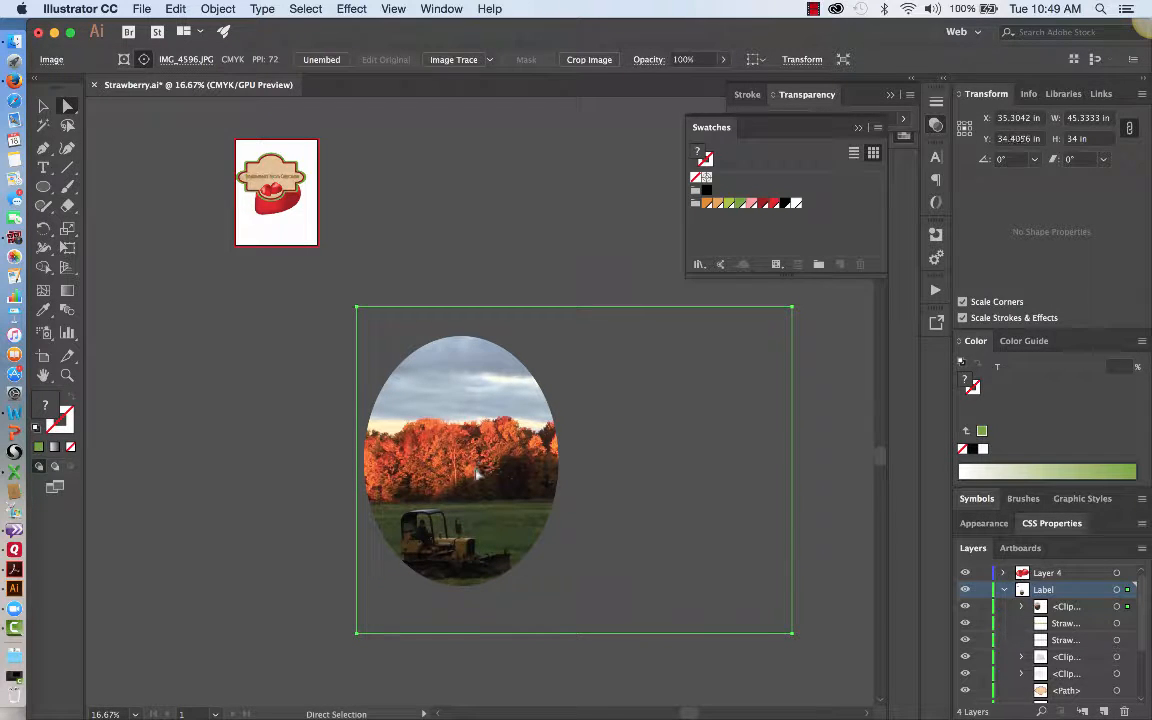
mouse_move(477, 474)
mouse_down()
mouse_move(473, 433)
mouse_move(489, 461)
mouse_move(473, 468)
mouse_up()
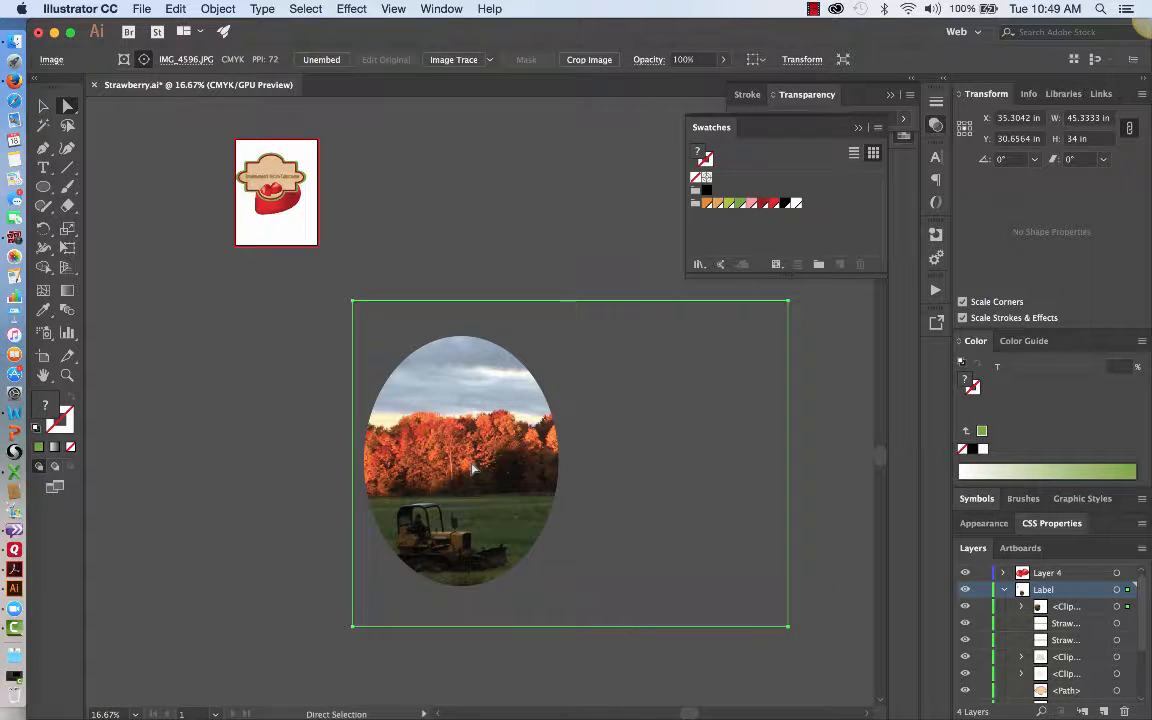
click(279, 445)
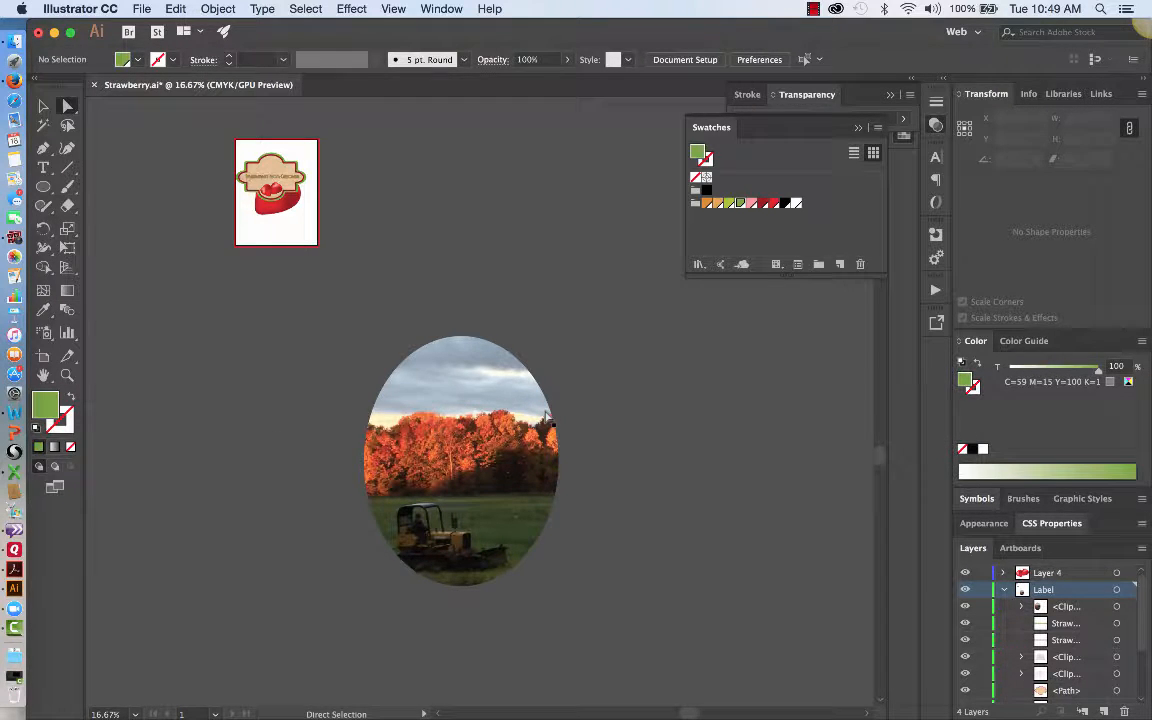
Step: Select the ellipse path of the clipping mask separately from the photo, show its bounding box, and clear the selection
click(550, 416)
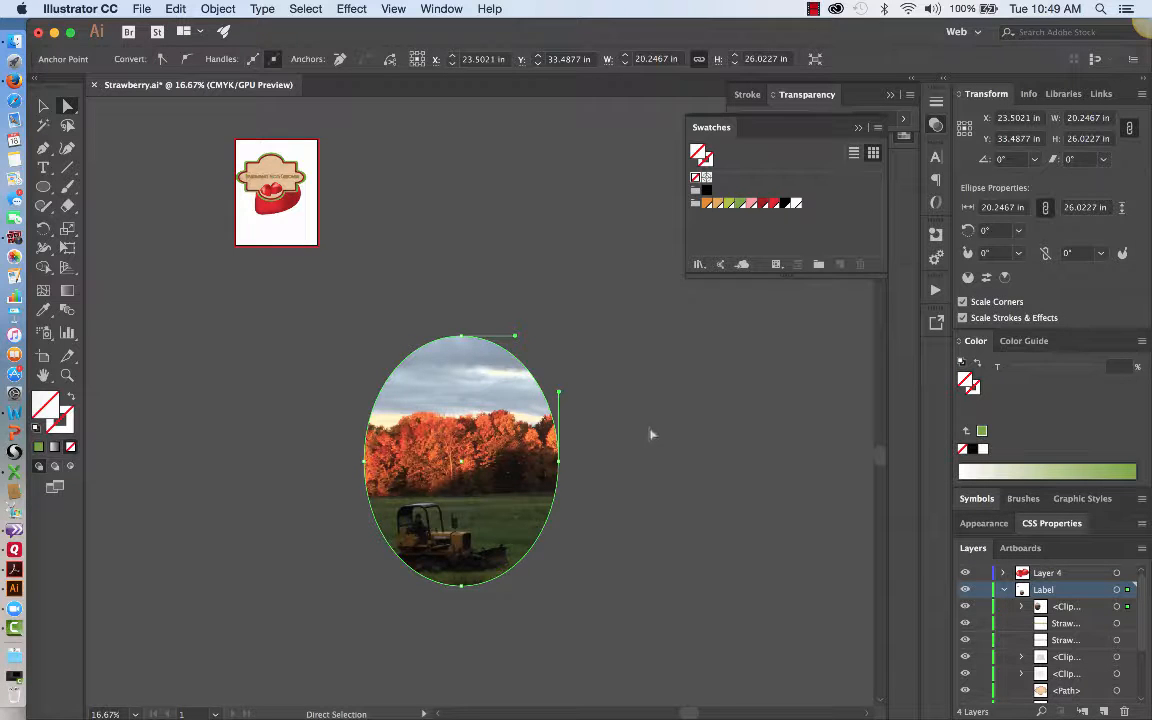
click(43, 104)
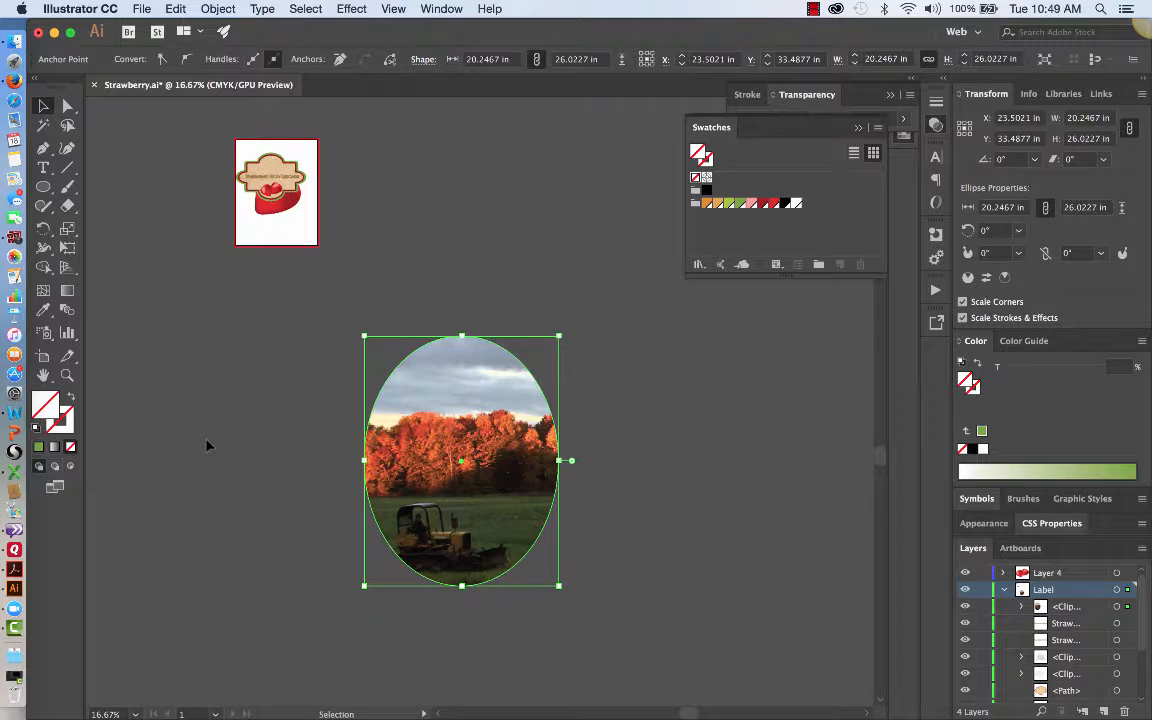
click(235, 502)
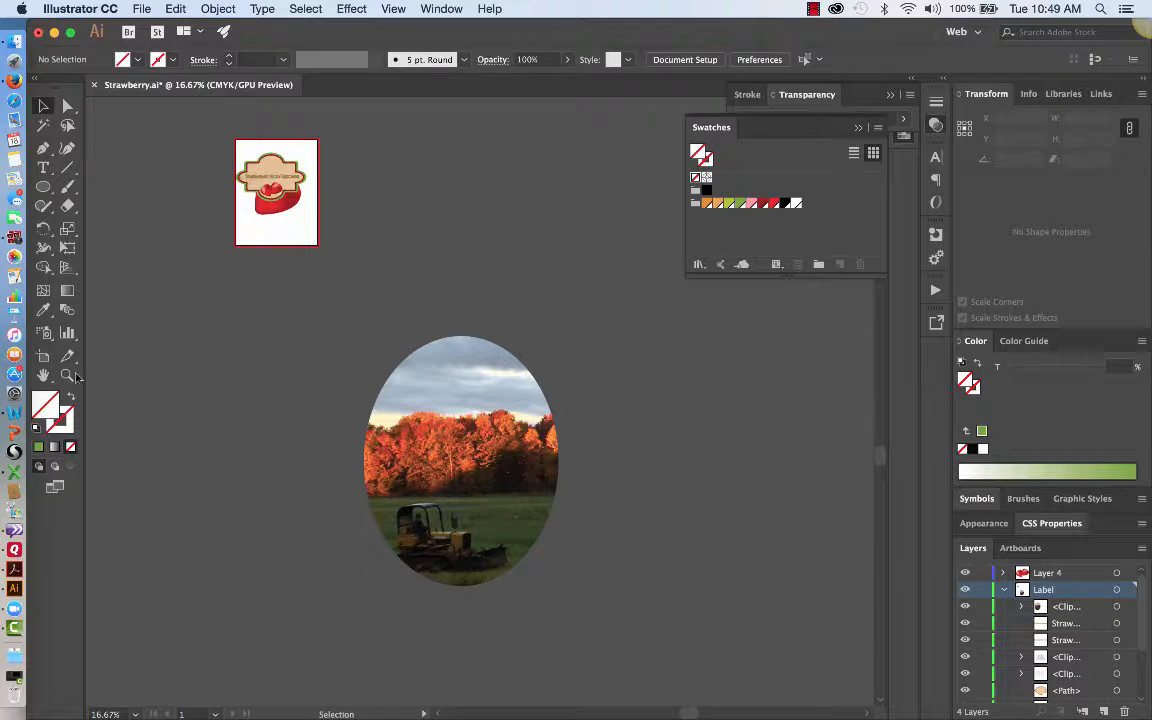
Step: Switch to Firefox, close the assignment preview page, and open google.com in a new tab
click(14, 80)
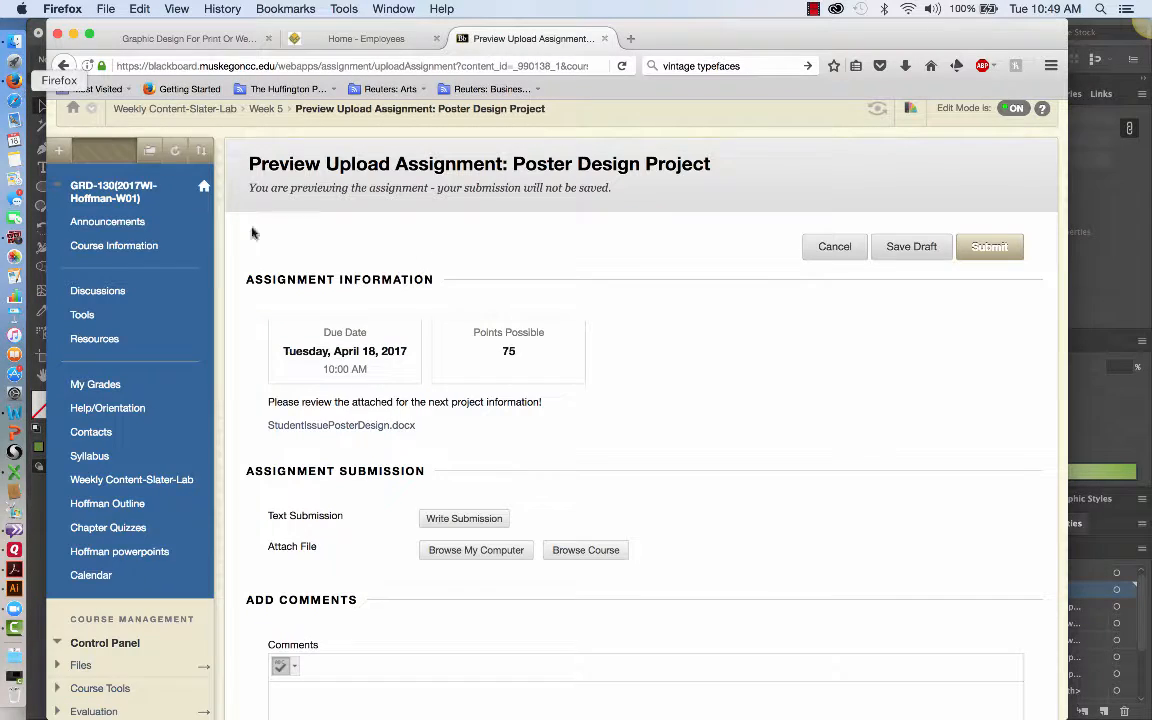
click(605, 39)
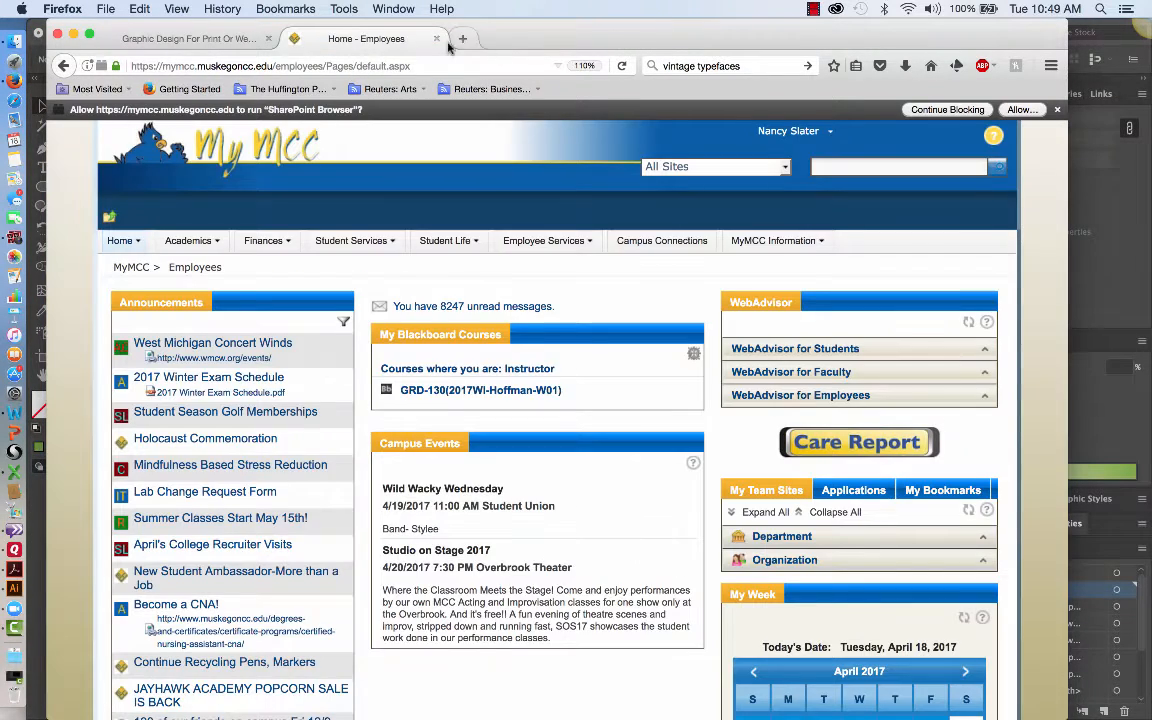
click(458, 39)
text(google.com/)
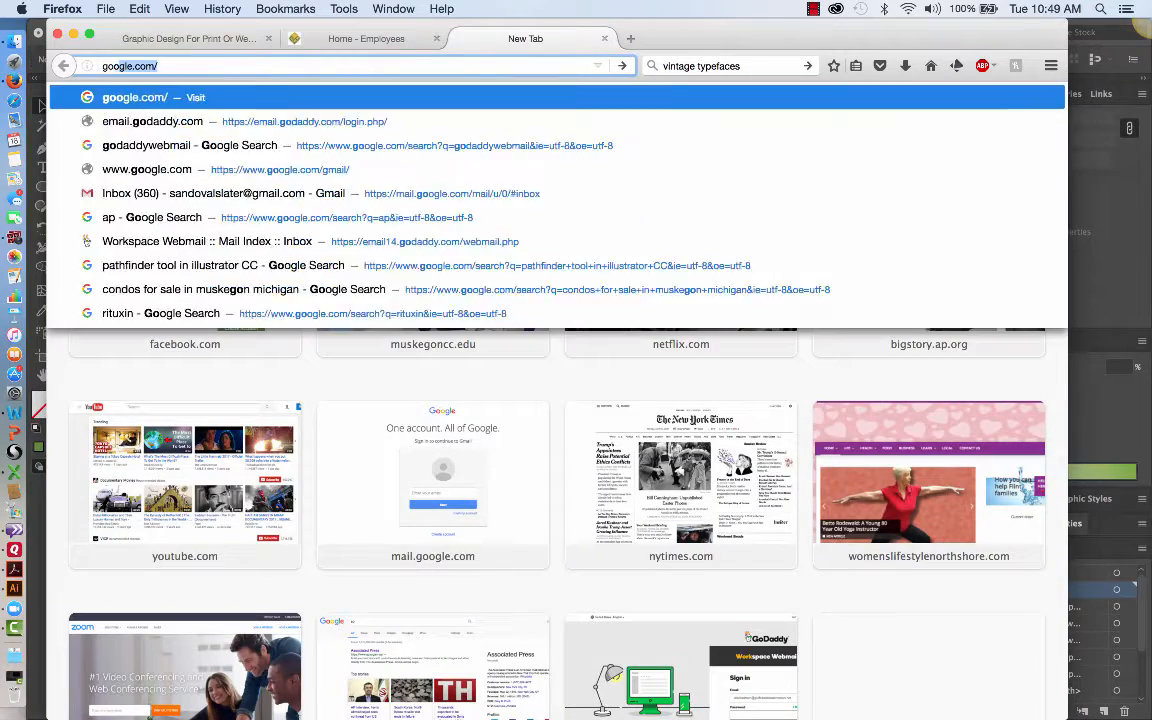
key(Return)
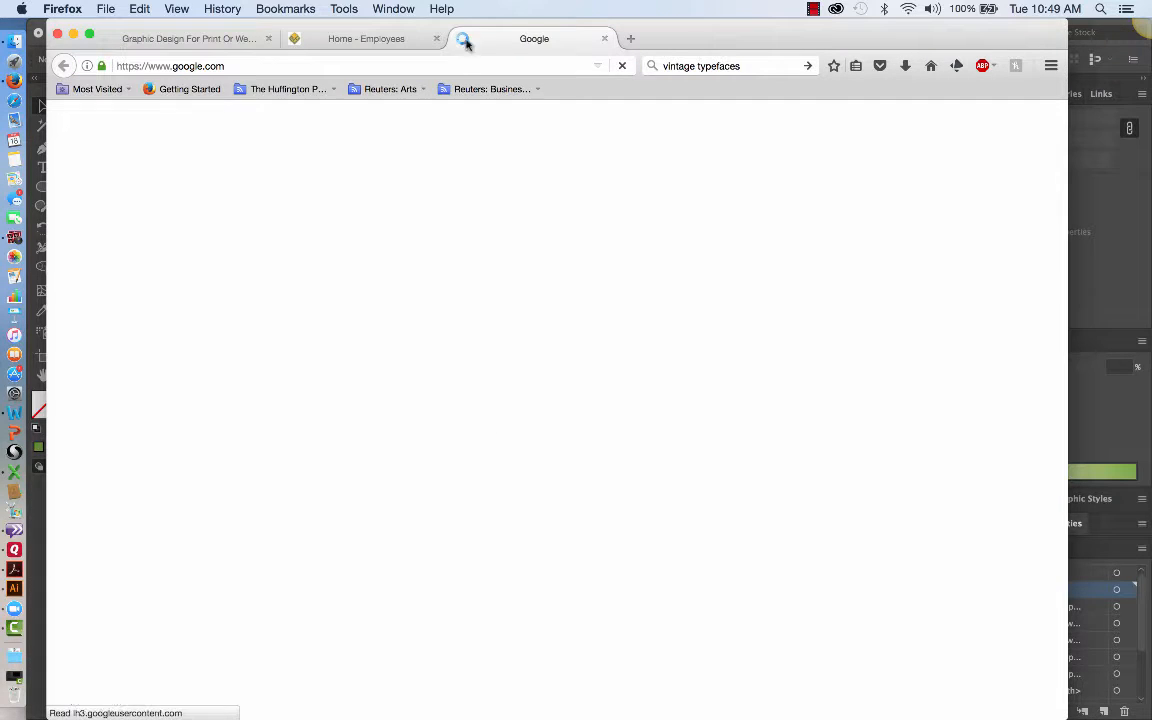
Step: Search Google for "texture" and show the image results
text(texture)
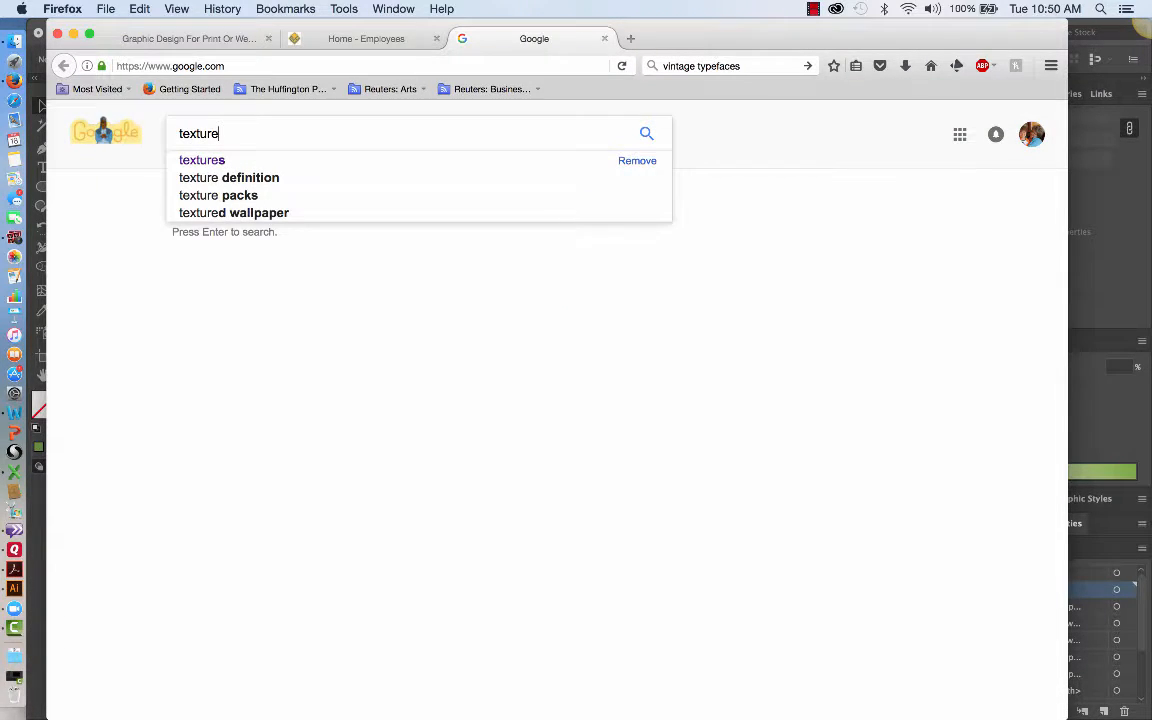
key(Return)
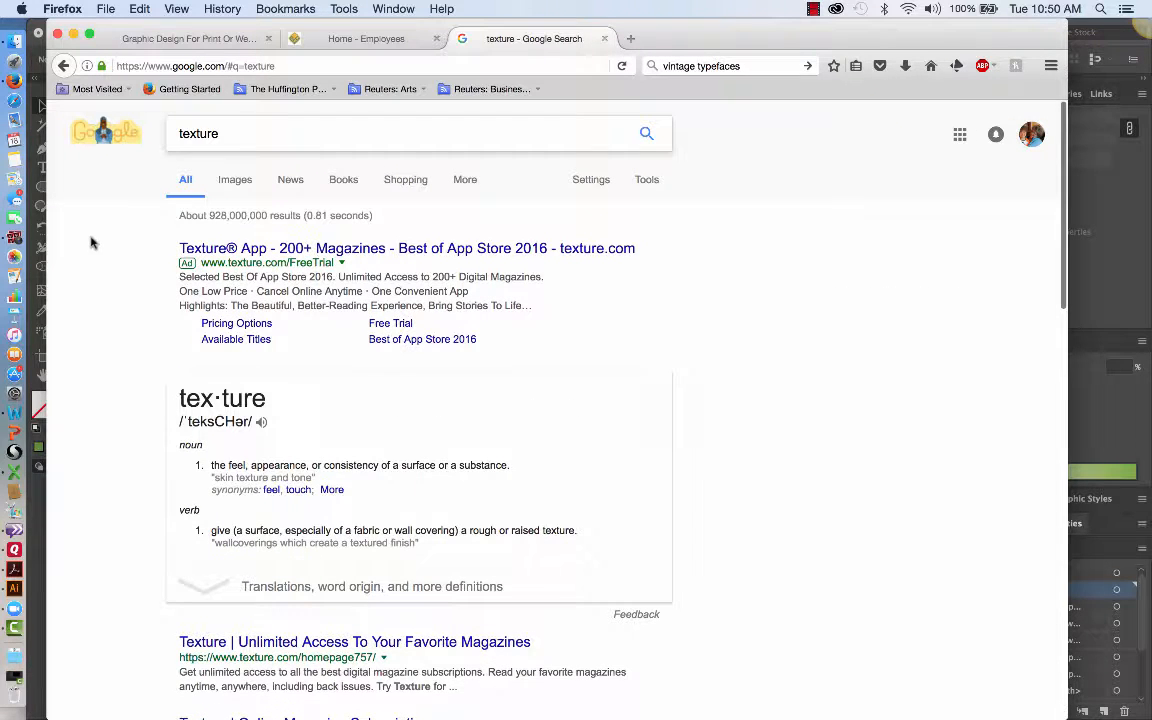
click(234, 183)
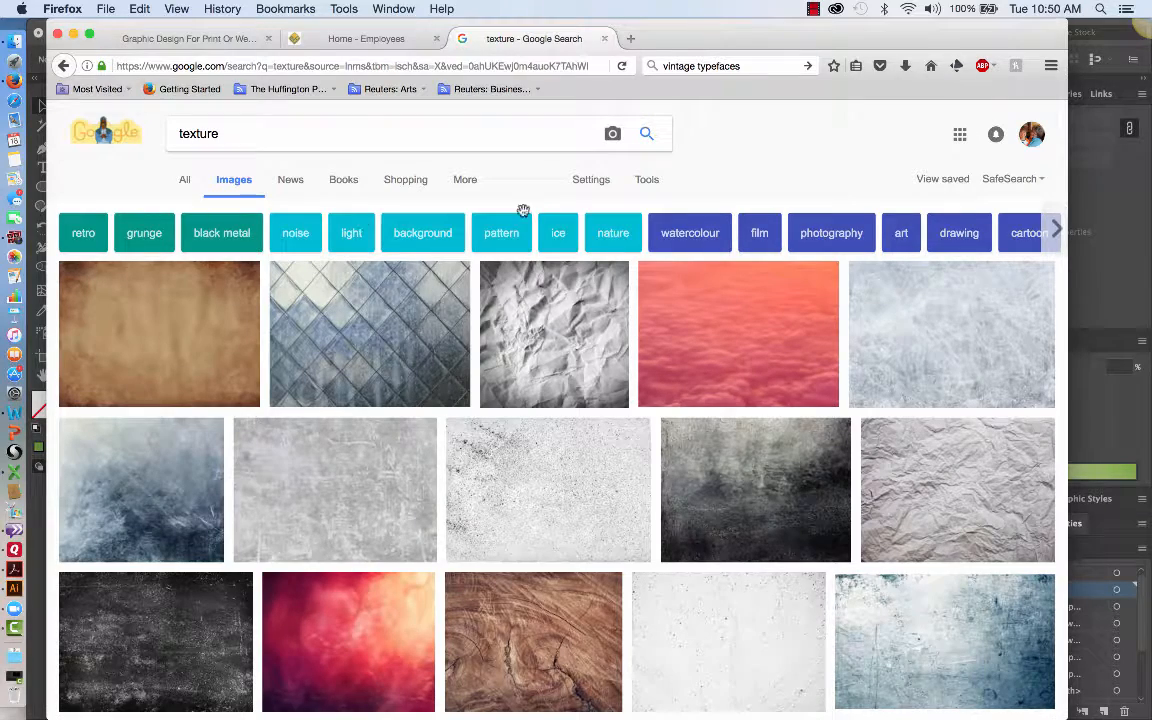
Step: Filter the texture images to sizes larger than 2 MP (1600×1200)
click(655, 182)
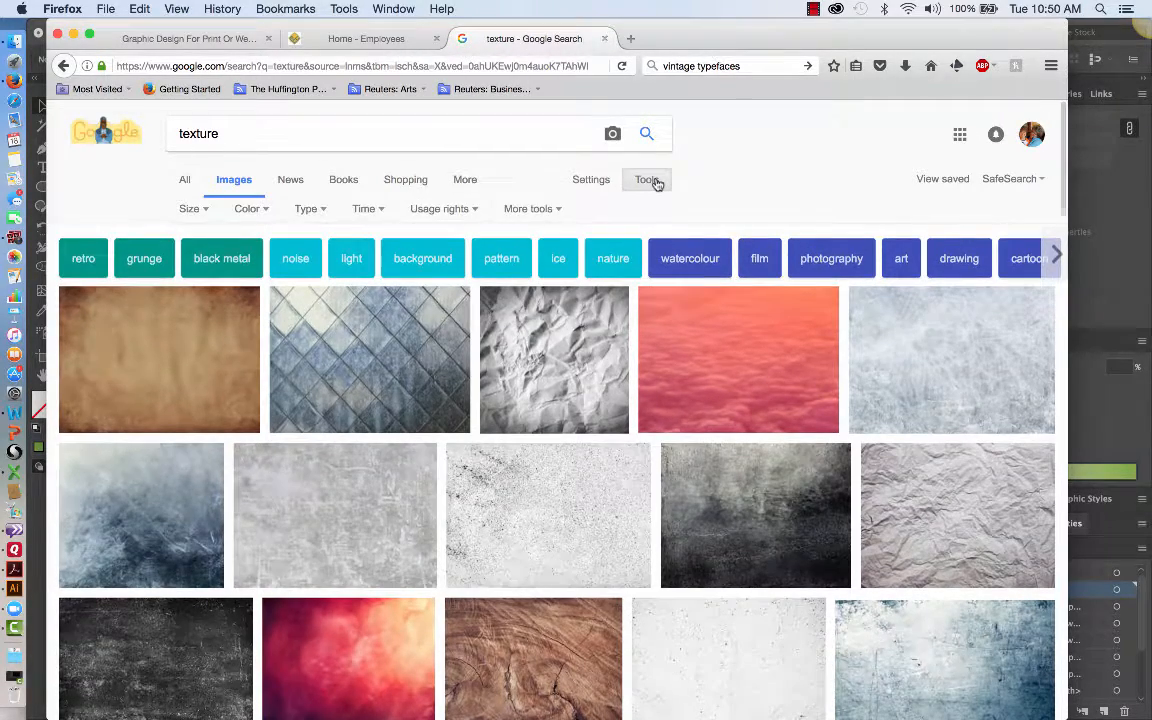
click(561, 211)
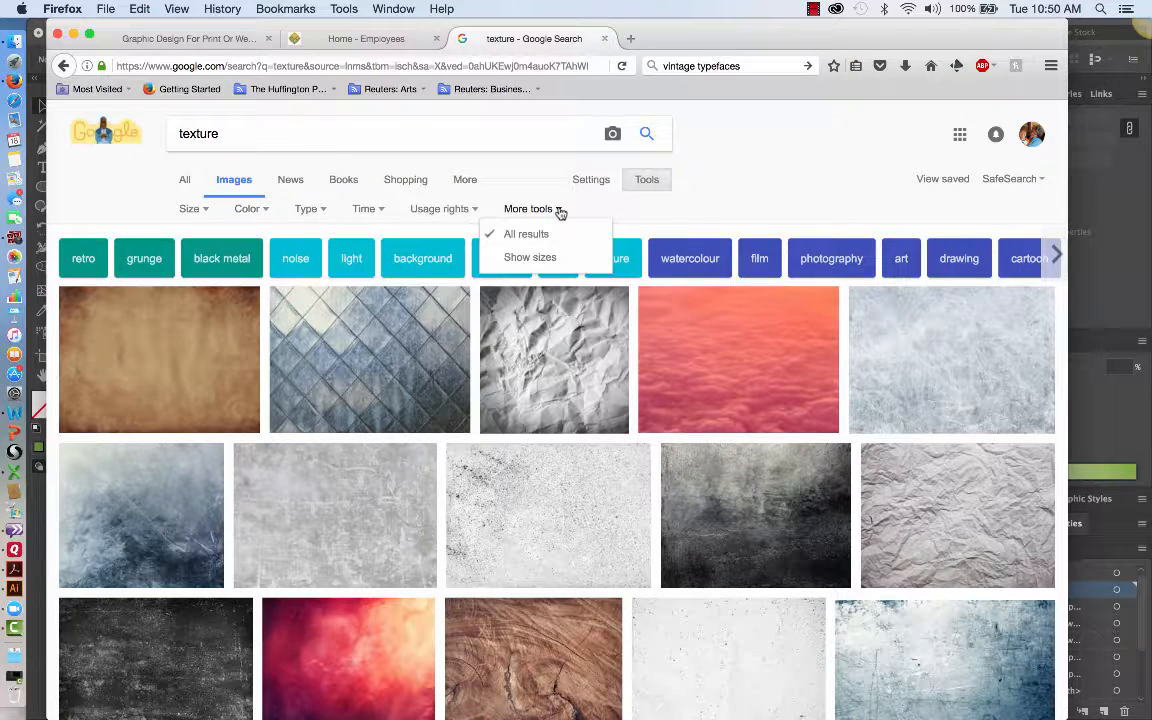
click(684, 200)
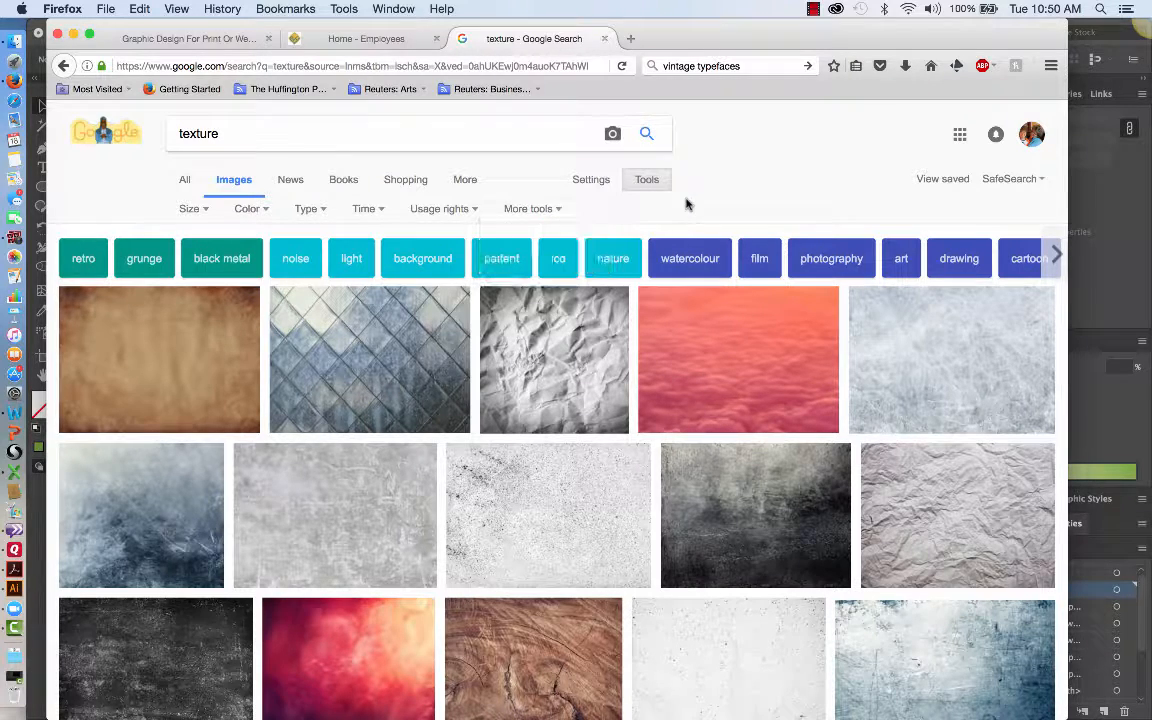
click(192, 210)
mouse_move(198, 326)
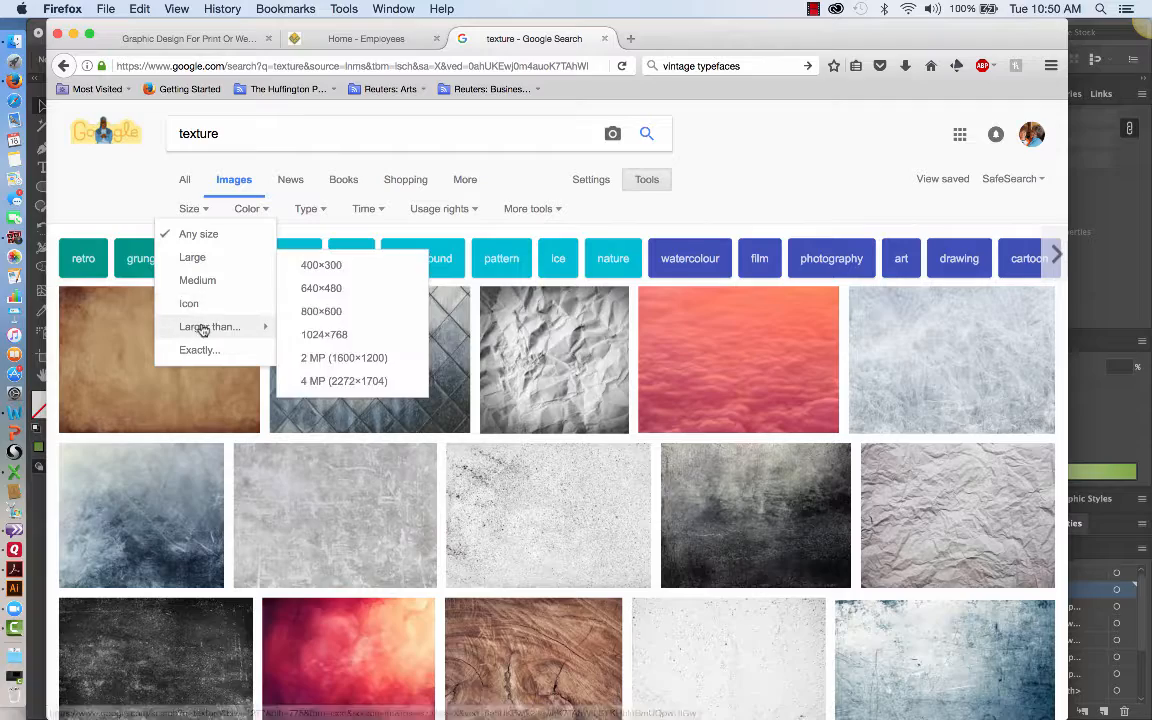
click(363, 358)
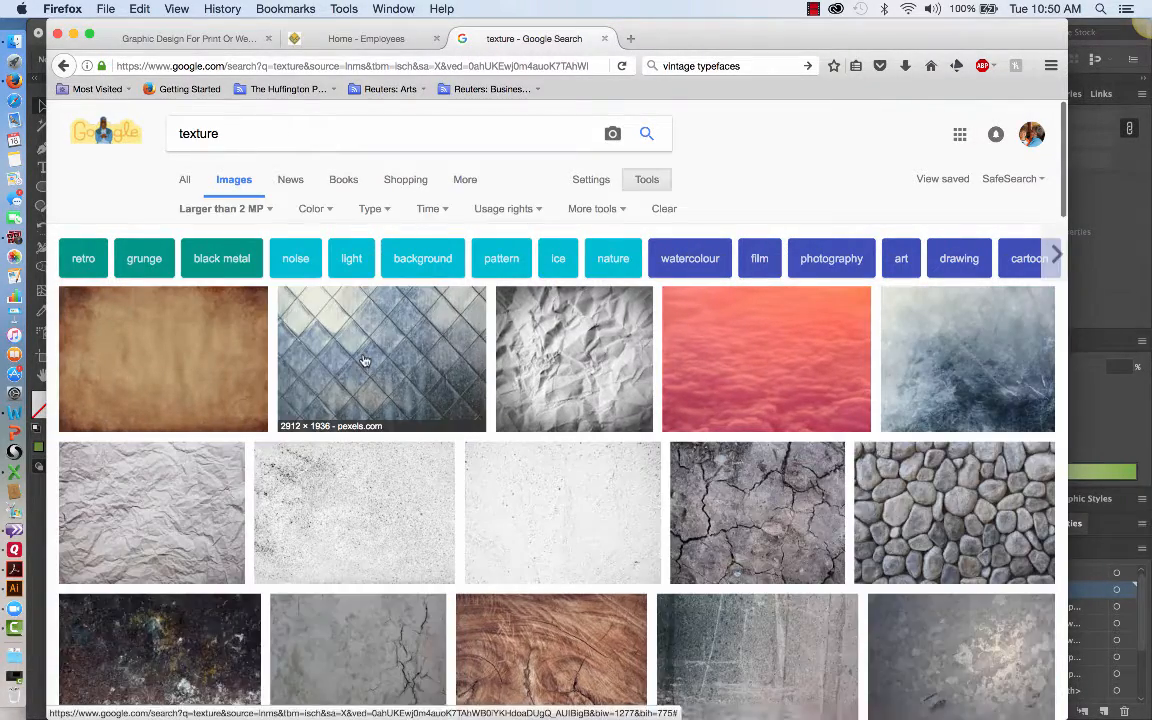
Step: Restrict the image results to those labeled for reuse with modification
click(620, 212)
click(746, 200)
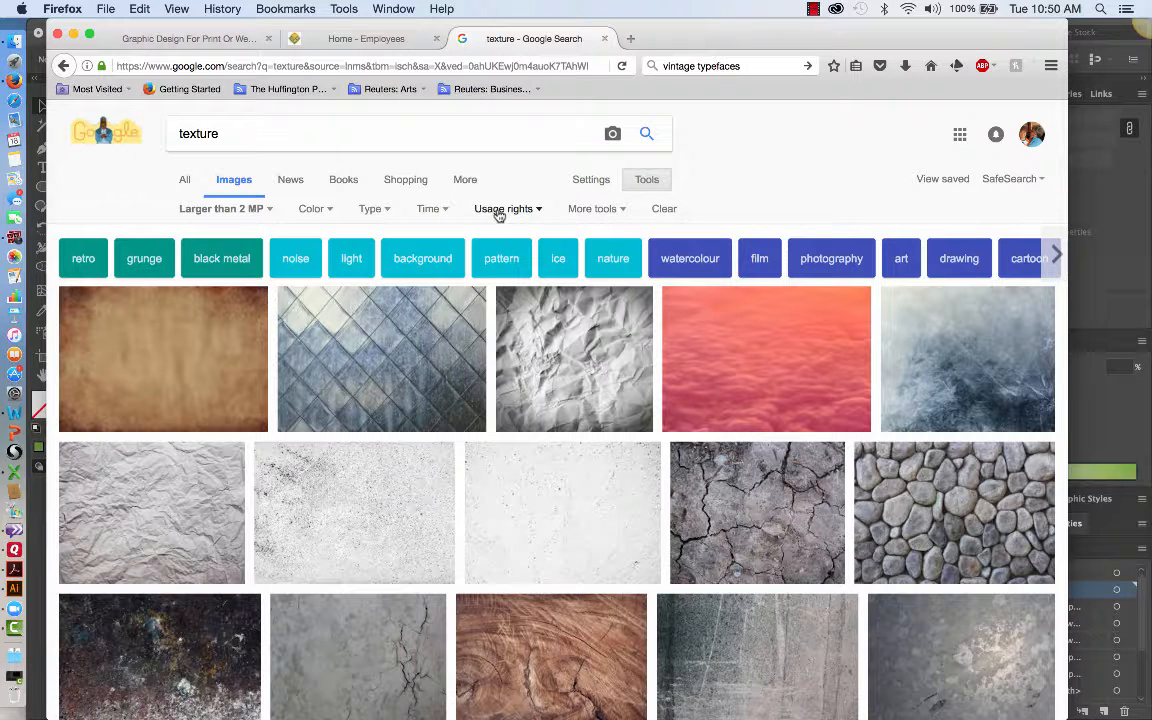
click(539, 212)
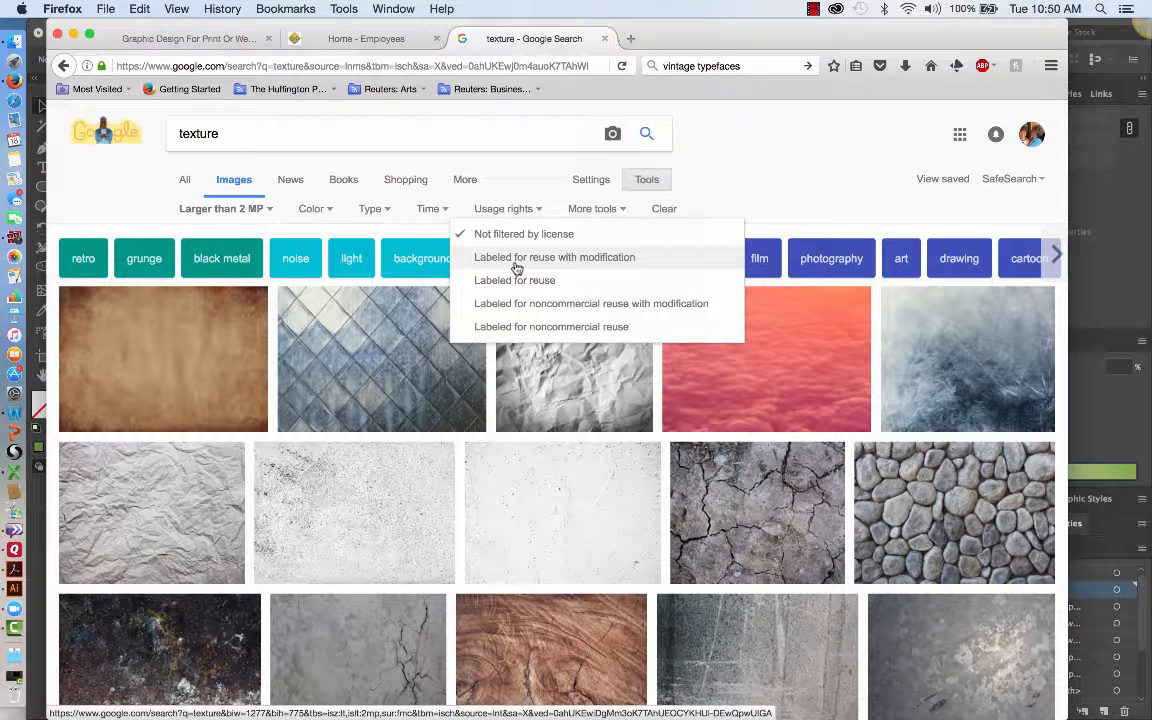
click(590, 258)
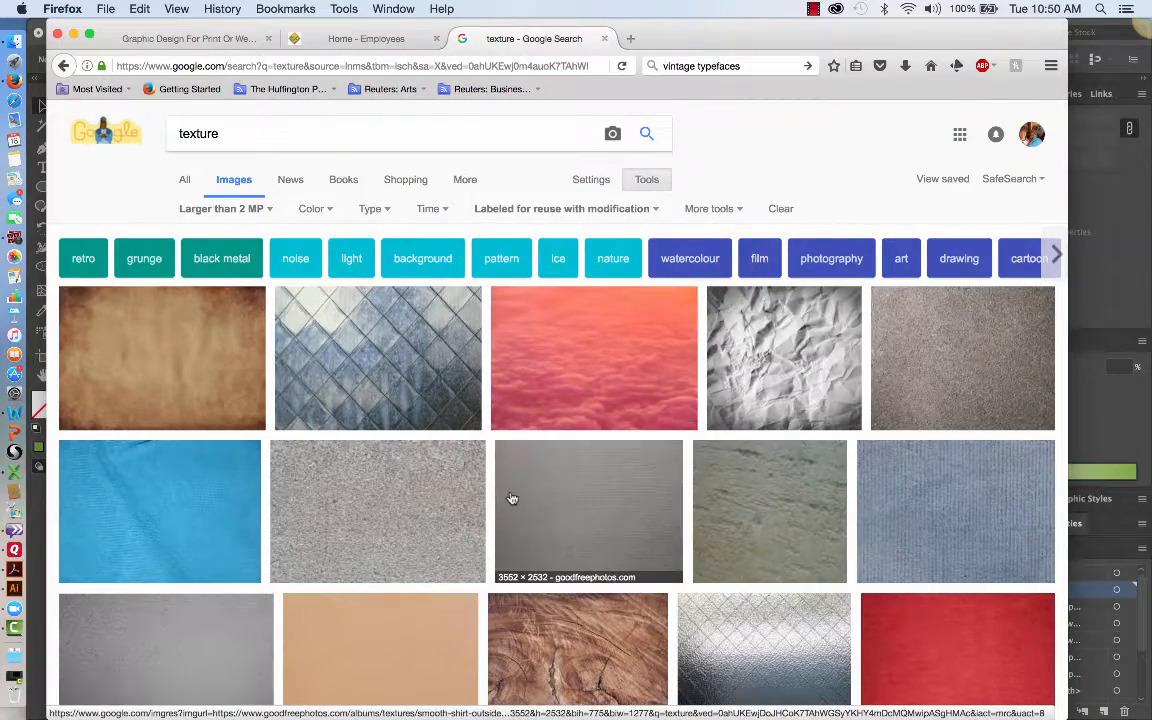
Step: Open the 4256 × 2832 brown cracked-wood texture from Pexels as a full image and enlarge it to actual size
scroll(510, 490, down, 10)
scroll(510, 497, down, 1)
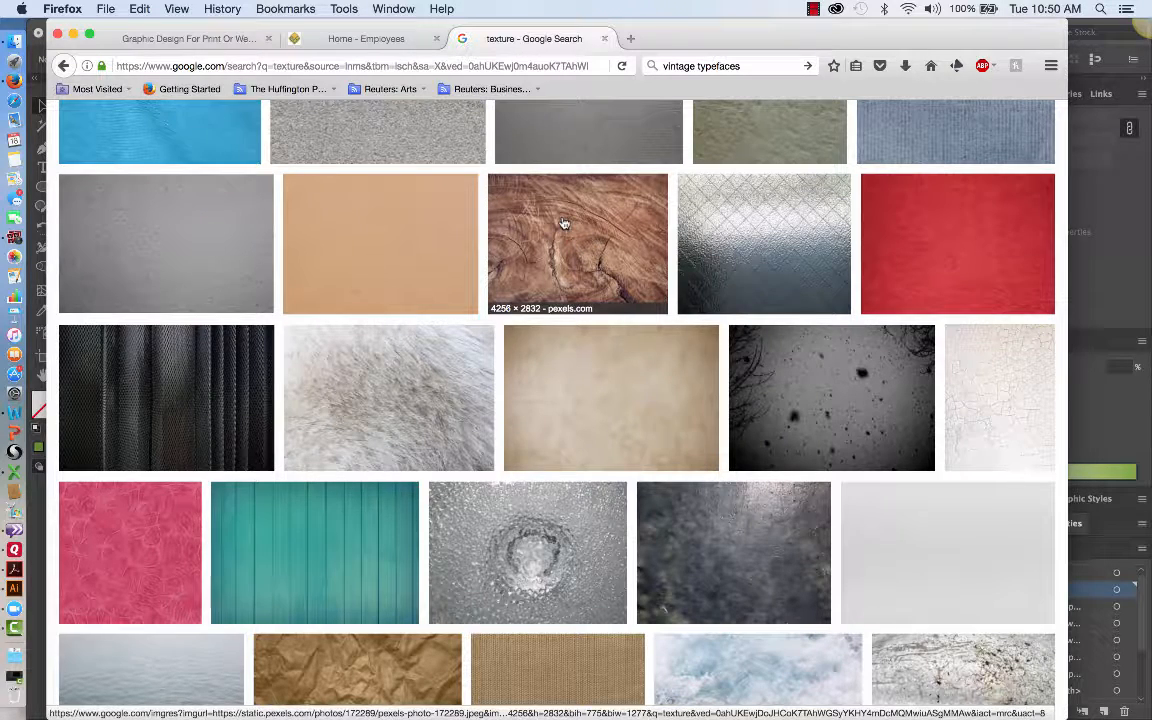
click(619, 247)
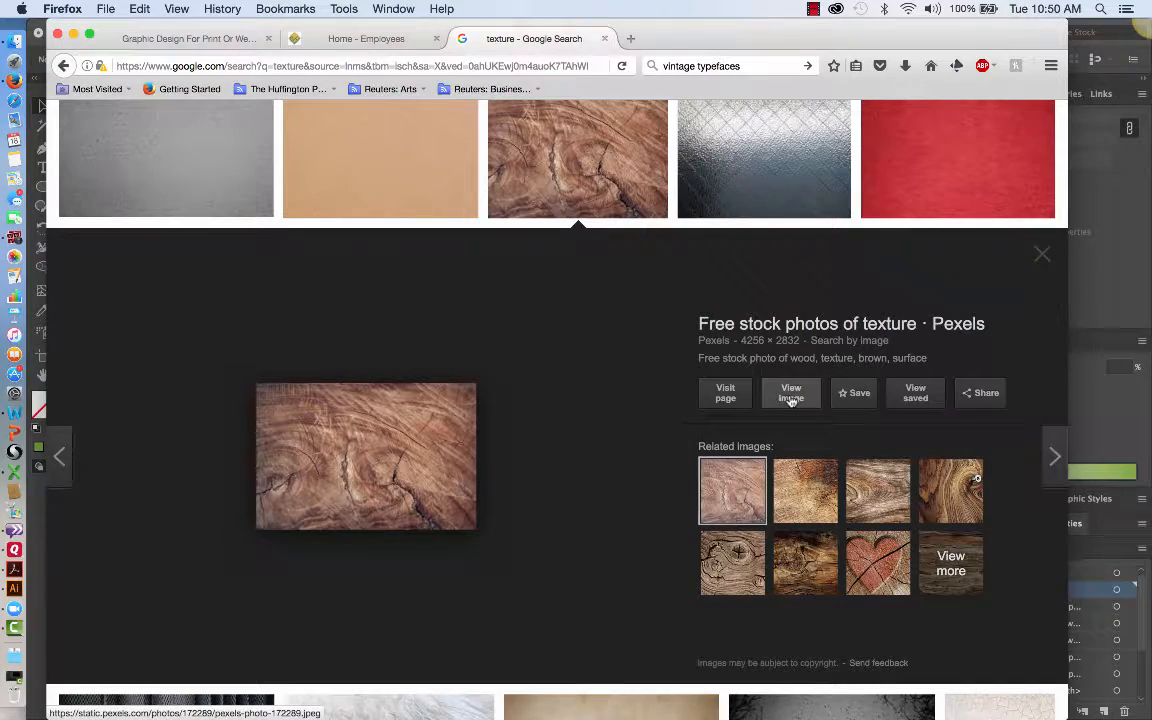
click(791, 396)
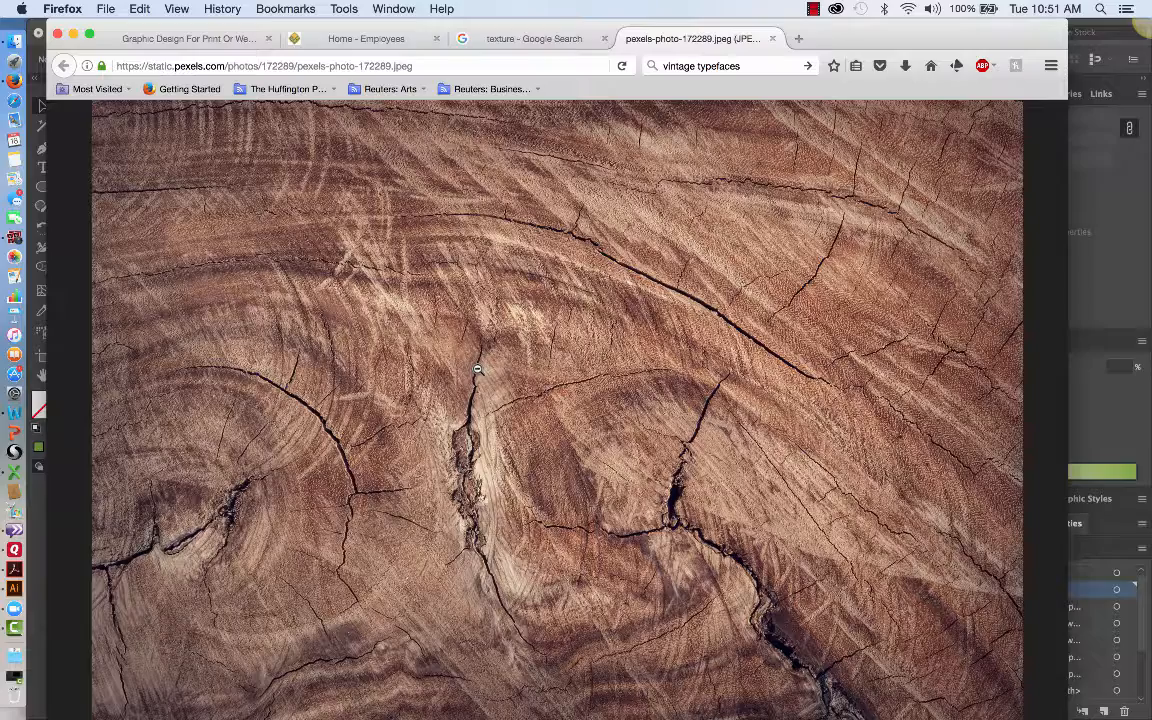
click(477, 369)
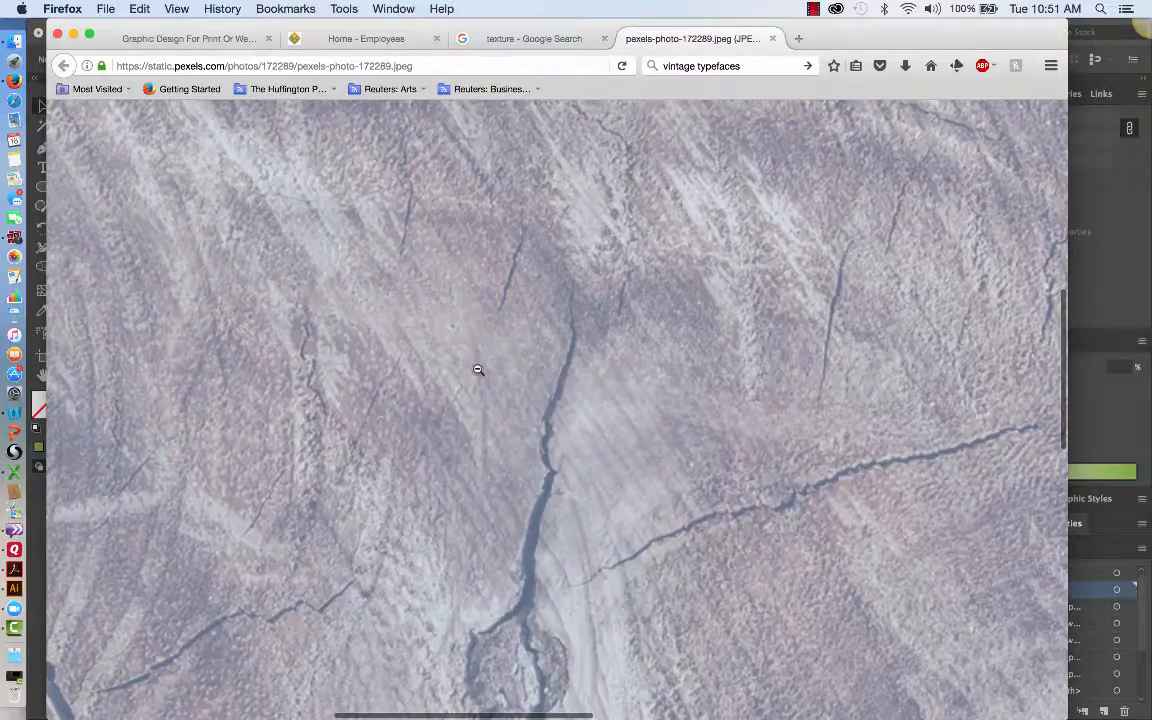
Step: Save the wood texture image to the Desktop as pexels-photo-172289
right_click(531, 359)
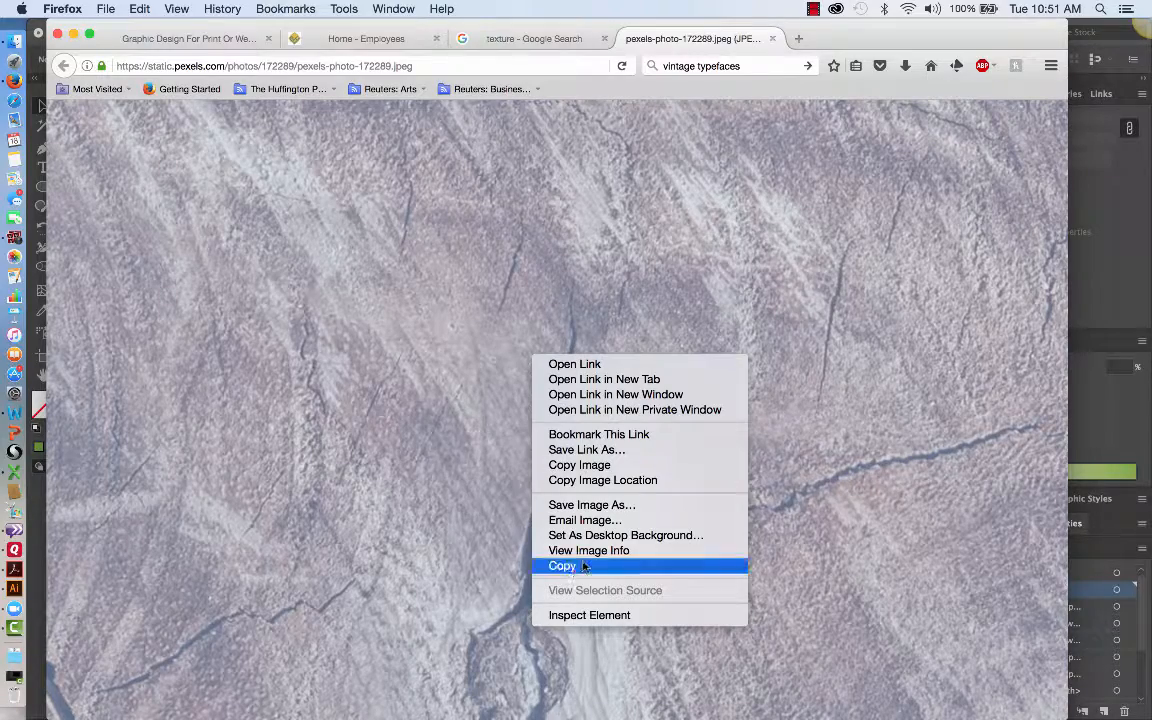
click(590, 505)
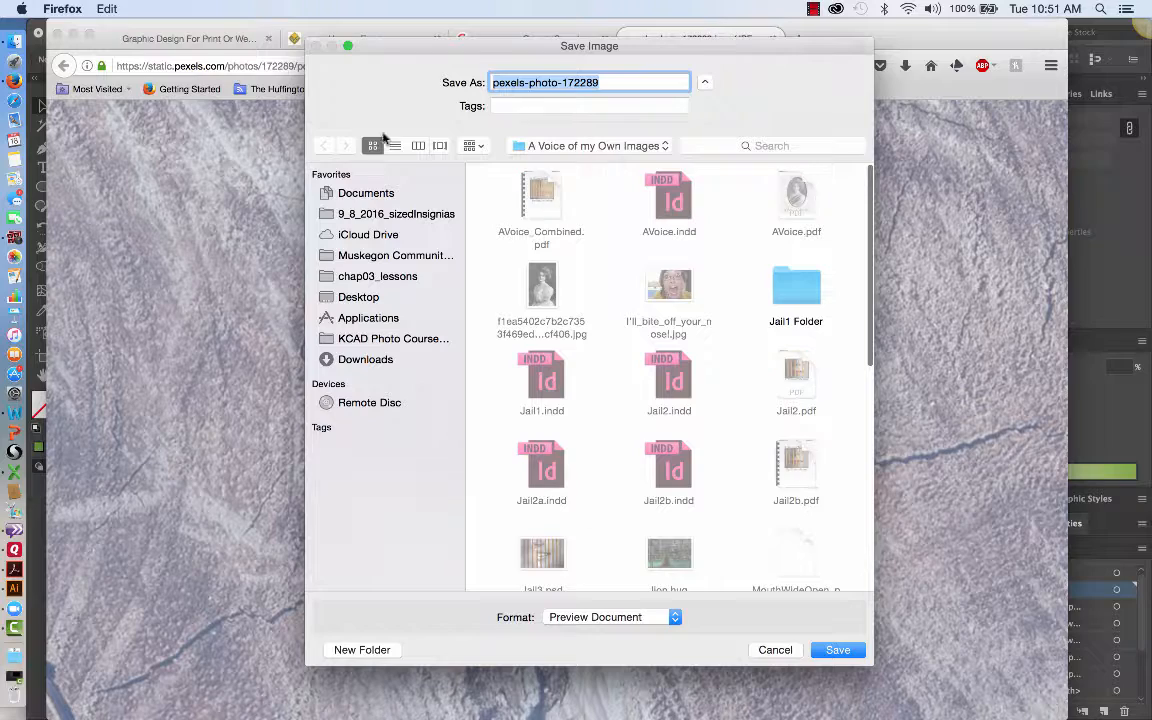
click(368, 298)
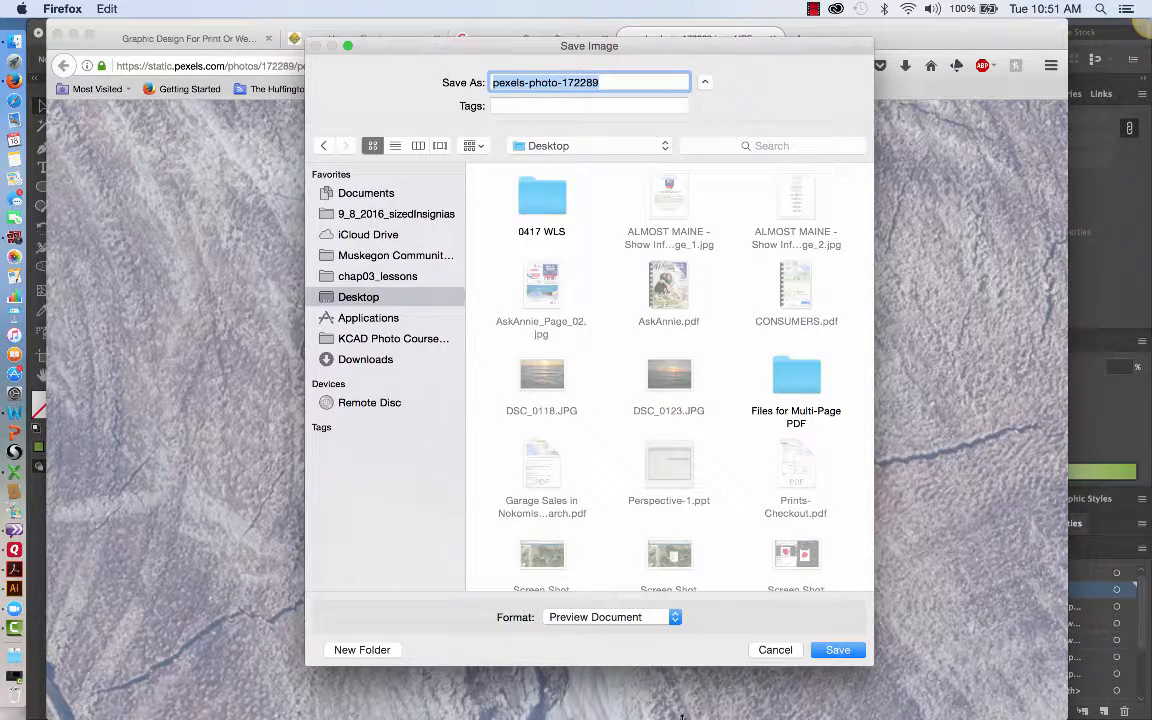
click(843, 649)
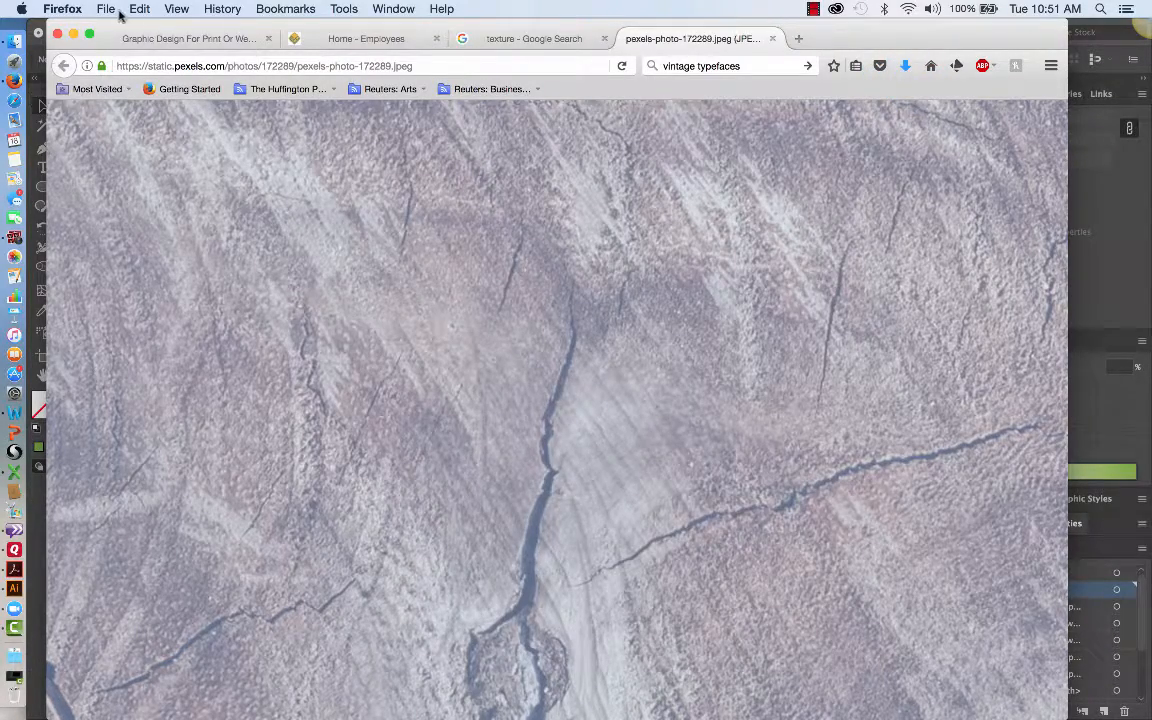
Step: Switch to Illustrator and place pexels-photo-172289.jpeg from the Desktop over the ellipse photo at about 37.7 × 25.1 in
click(73, 36)
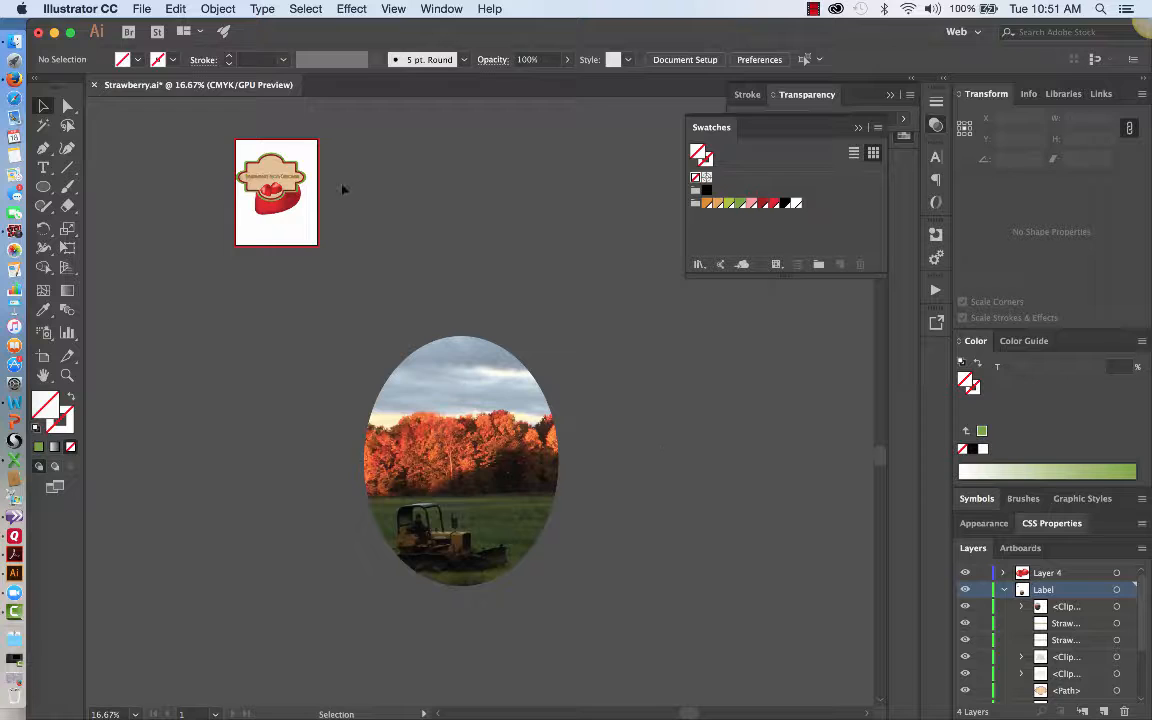
click(130, 8)
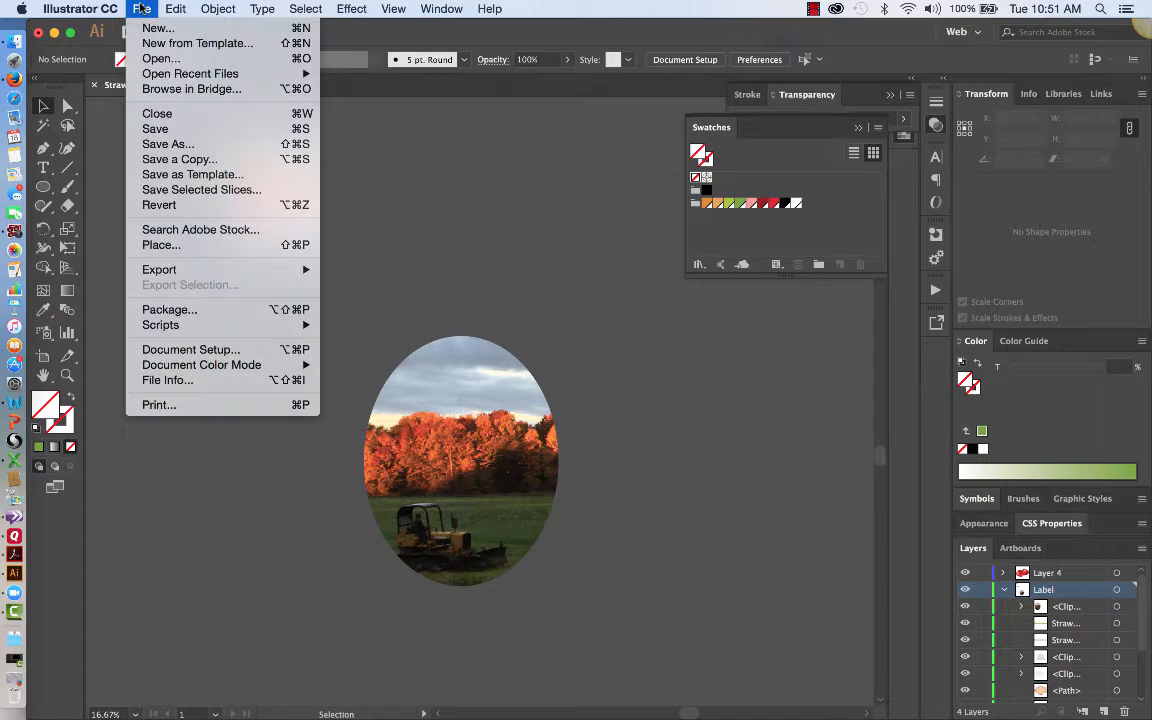
click(160, 244)
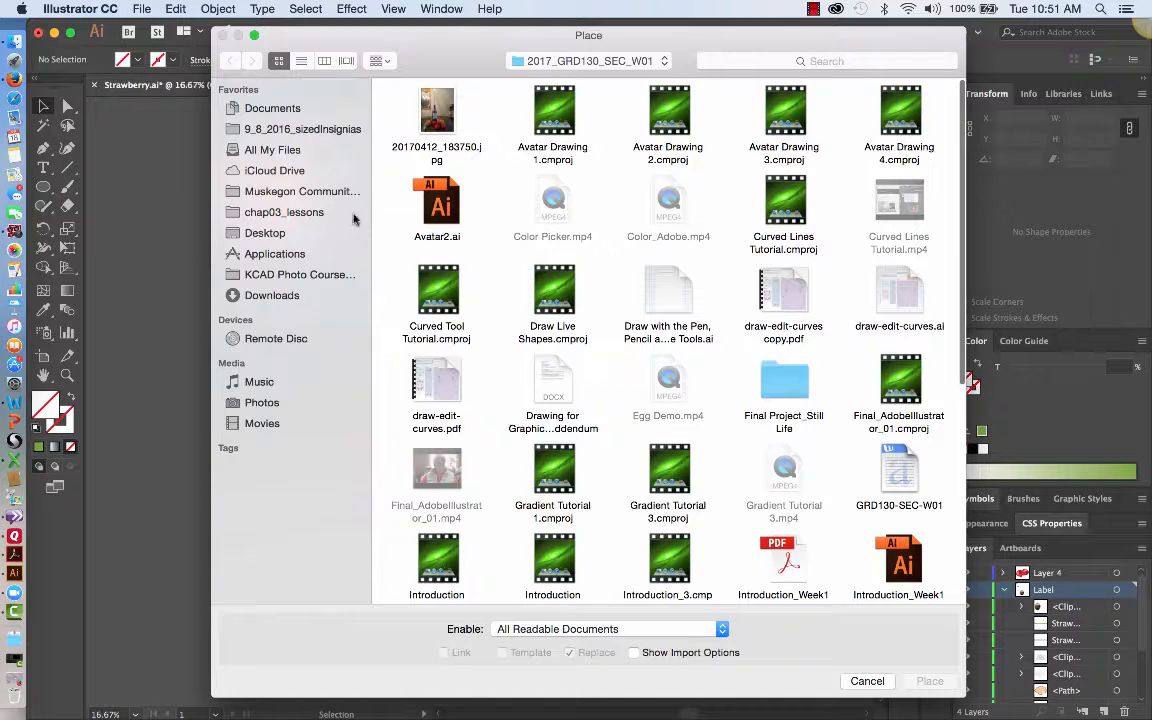
click(265, 233)
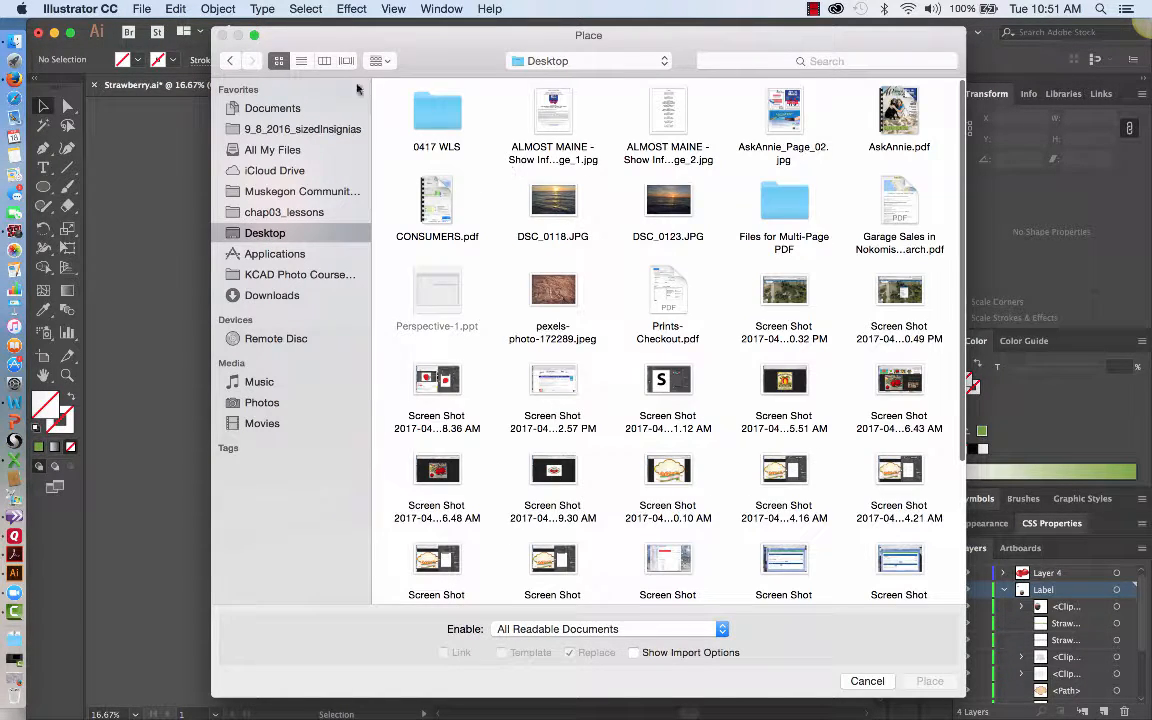
click(301, 61)
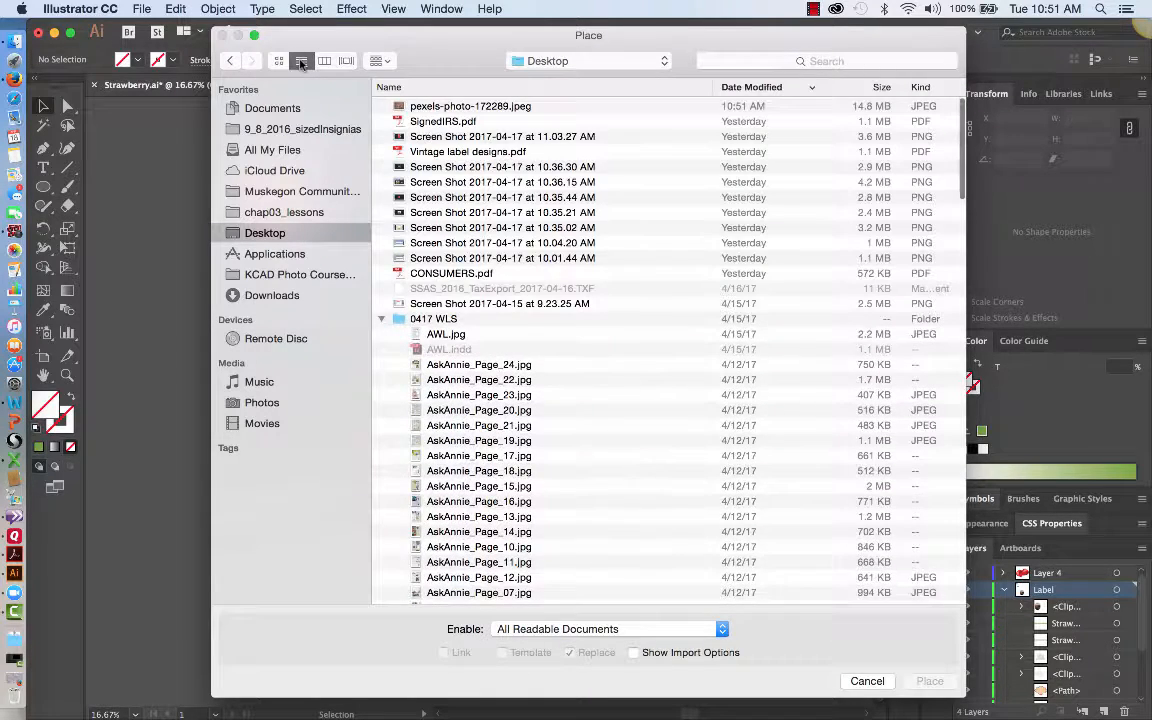
click(430, 106)
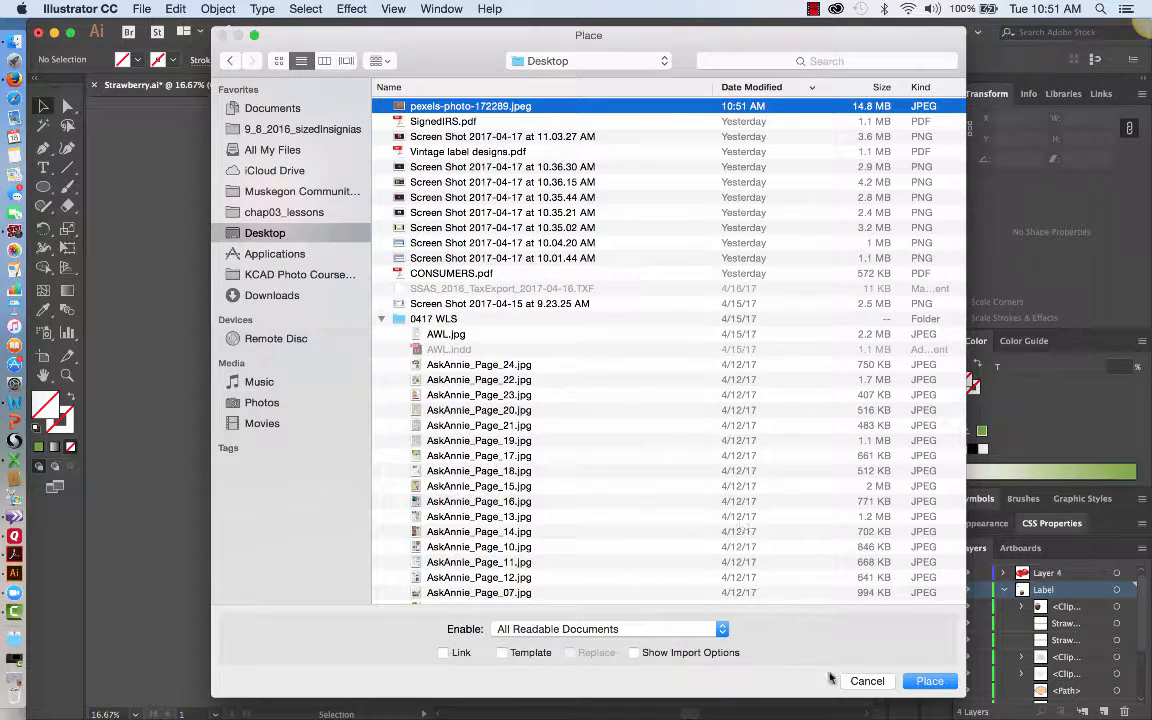
click(933, 682)
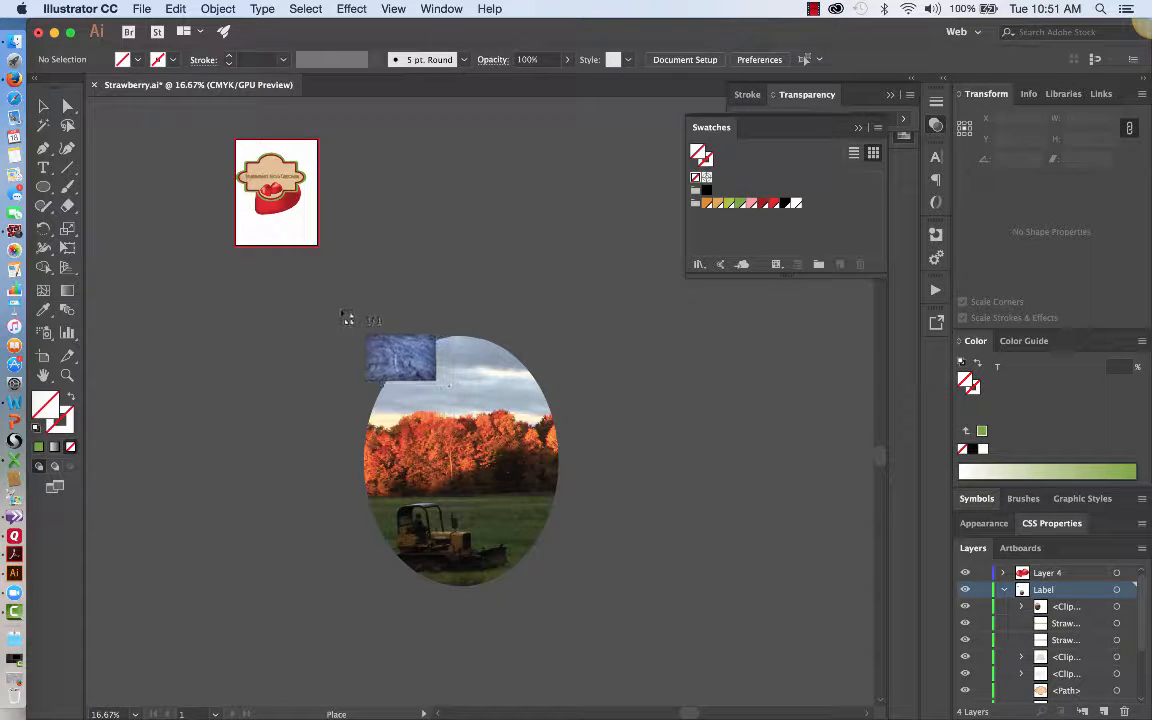
drag(340, 310, 703, 655)
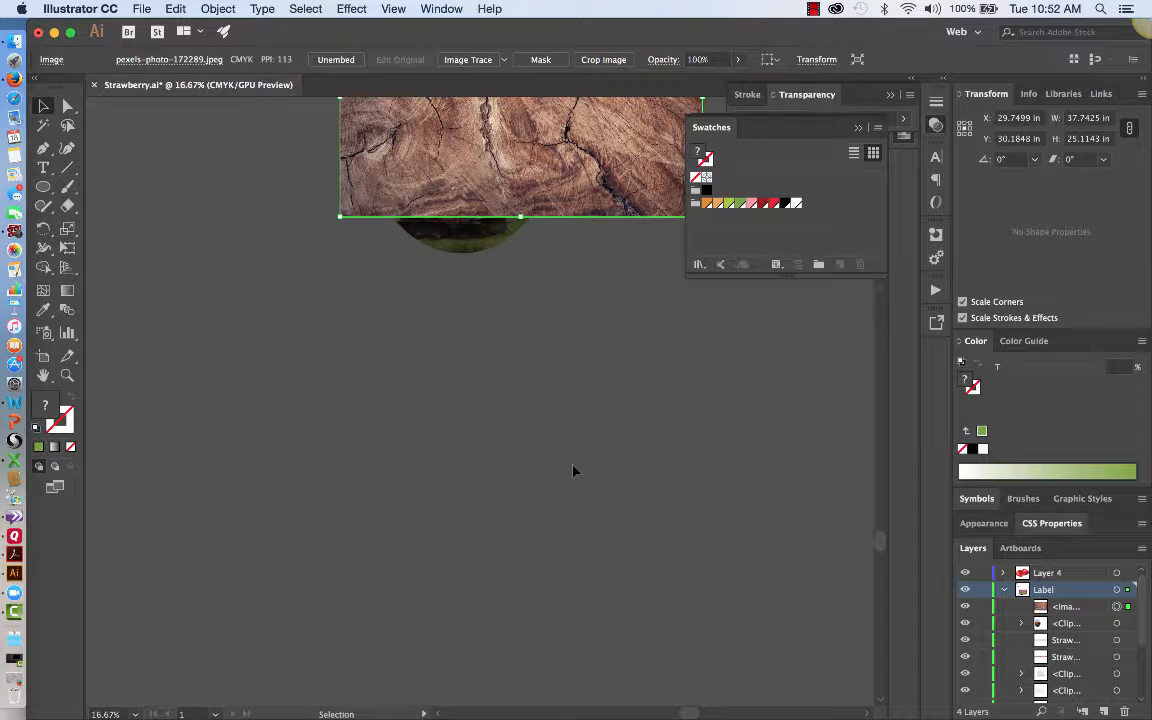
Step: Reposition the wood texture over the ellipse photo and stretch it to about 38.8 × 27.2 in so it covers the ellipse
scroll(573, 468, up, 2)
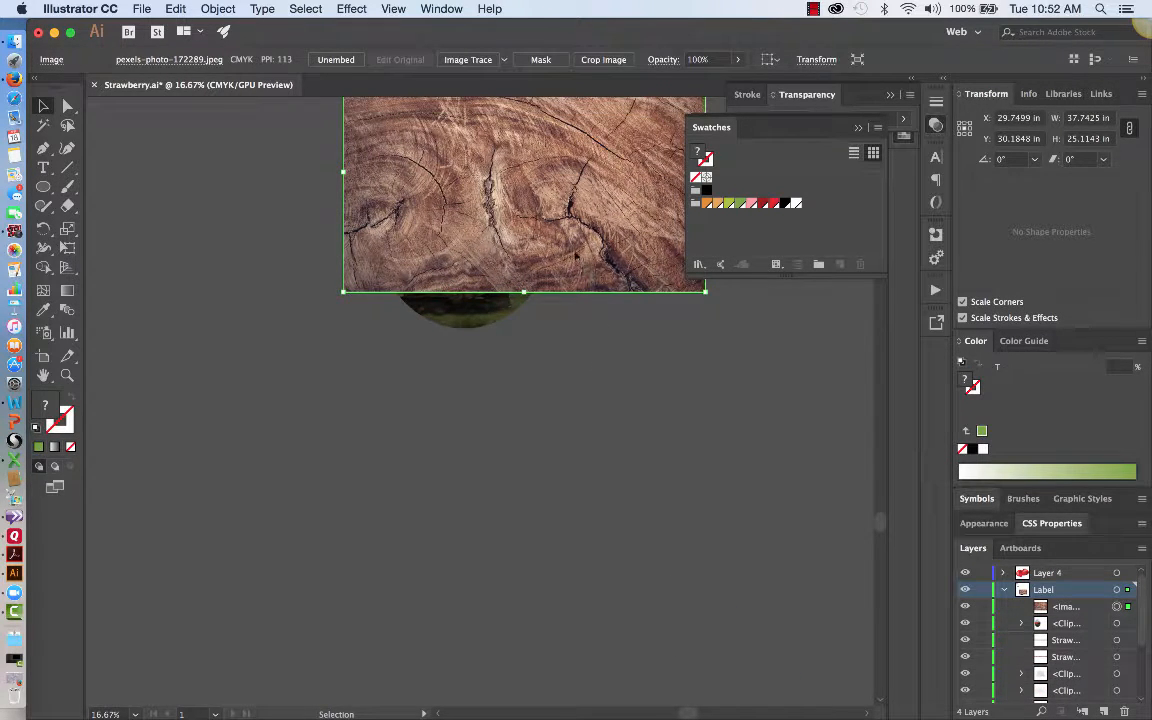
scroll(585, 268, up, 3)
scroll(570, 395, up, 2)
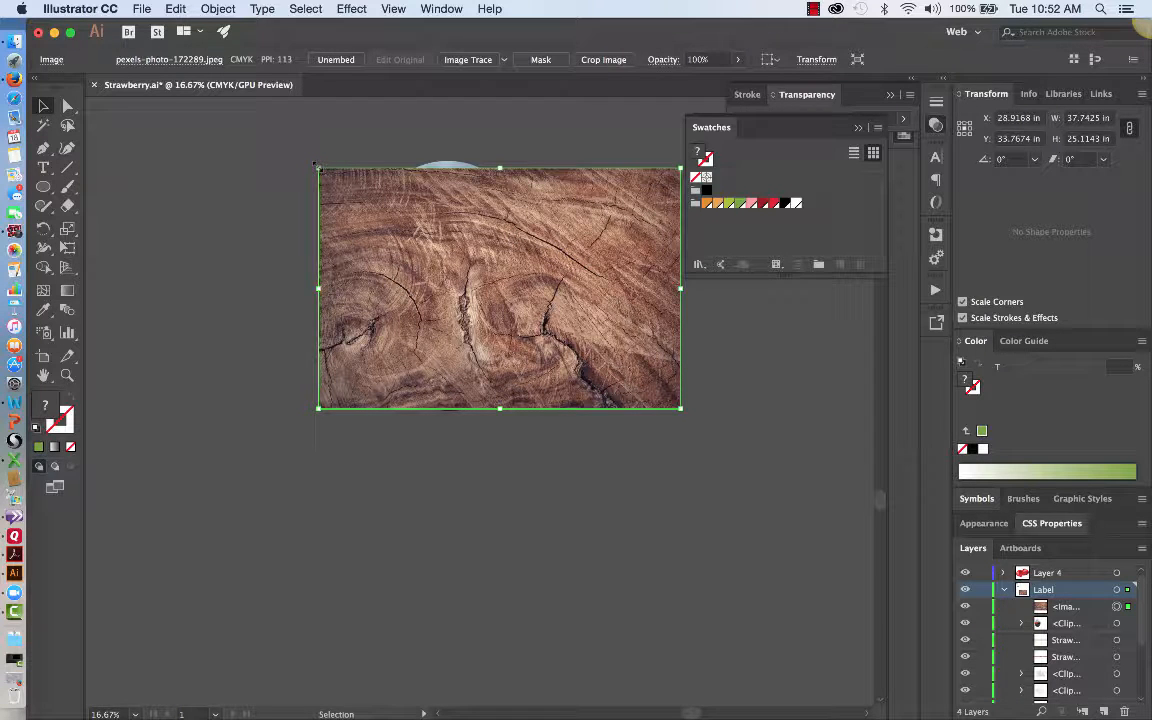
drag(316, 167, 307, 148)
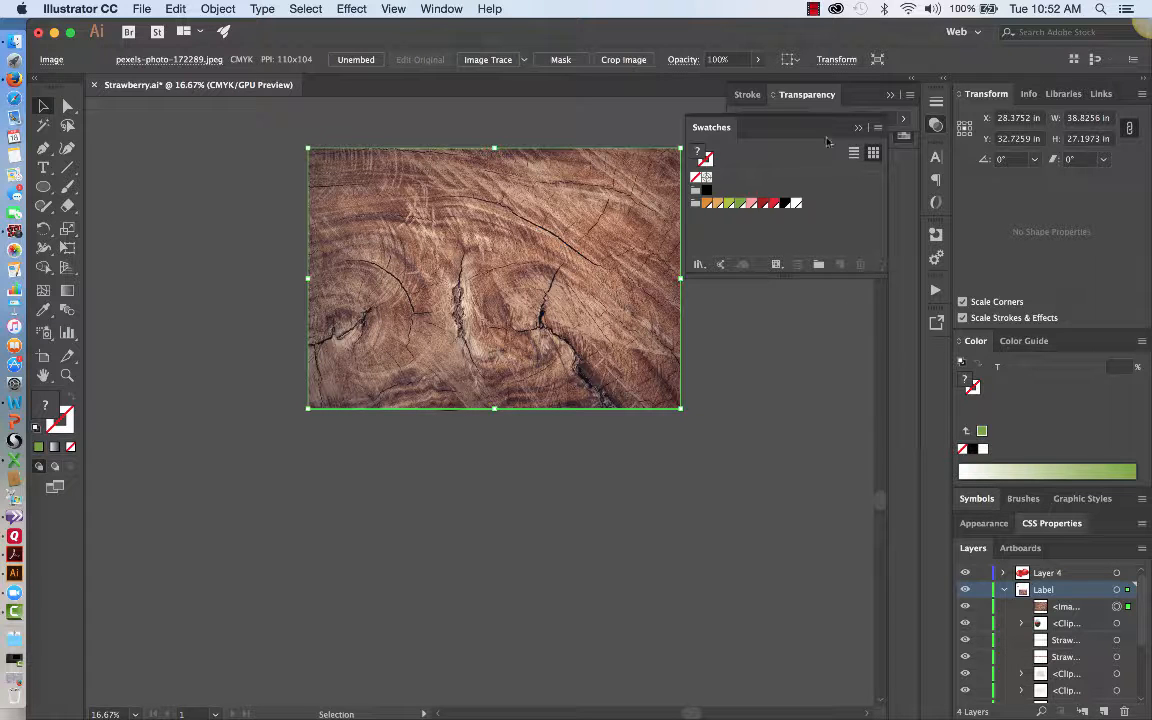
Step: Show the transparency settings and set the wood texture's blending mode to Multiply
click(820, 101)
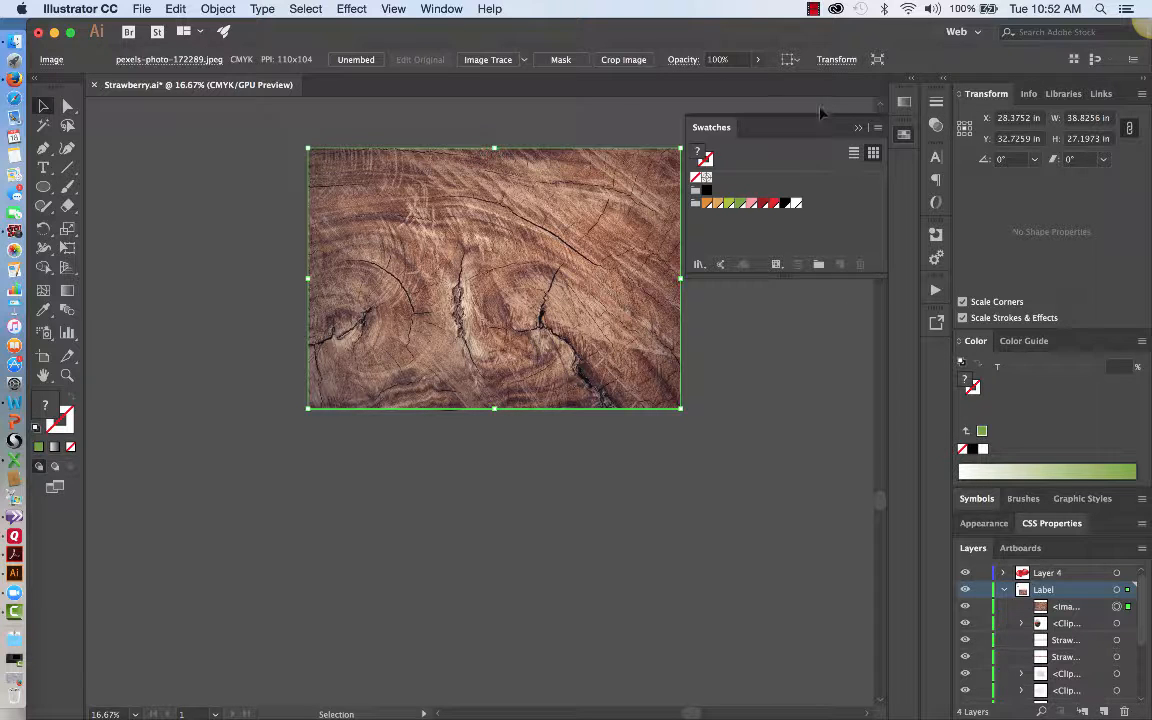
click(443, 9)
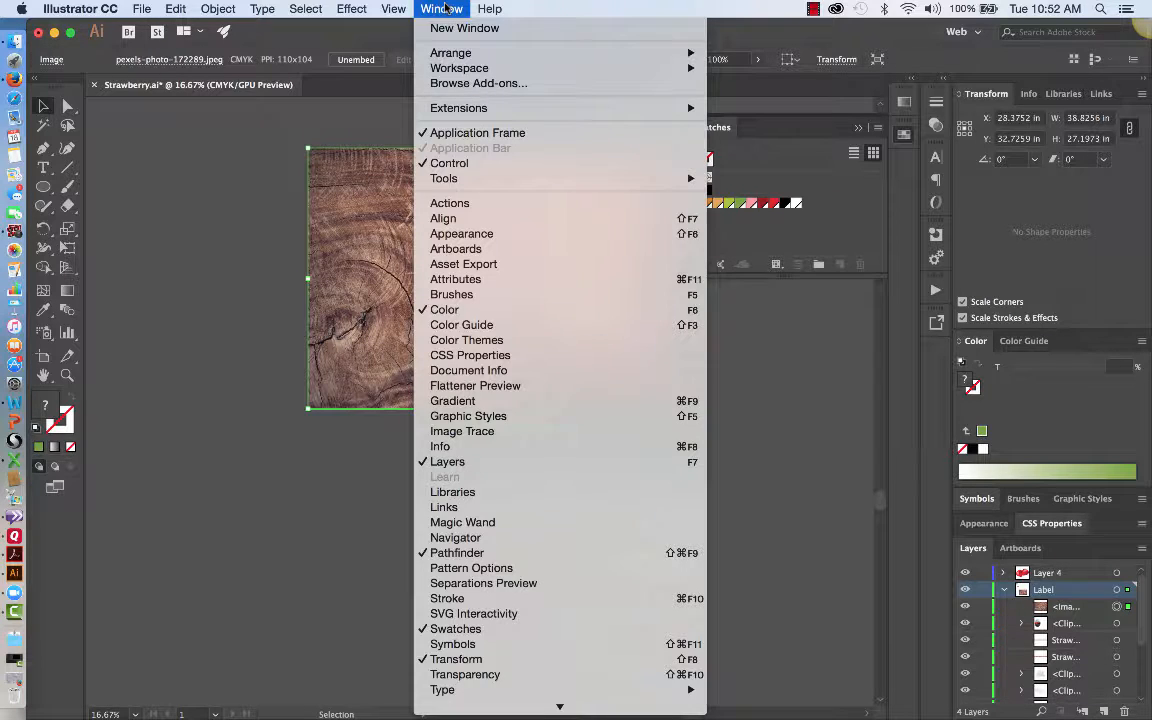
click(495, 674)
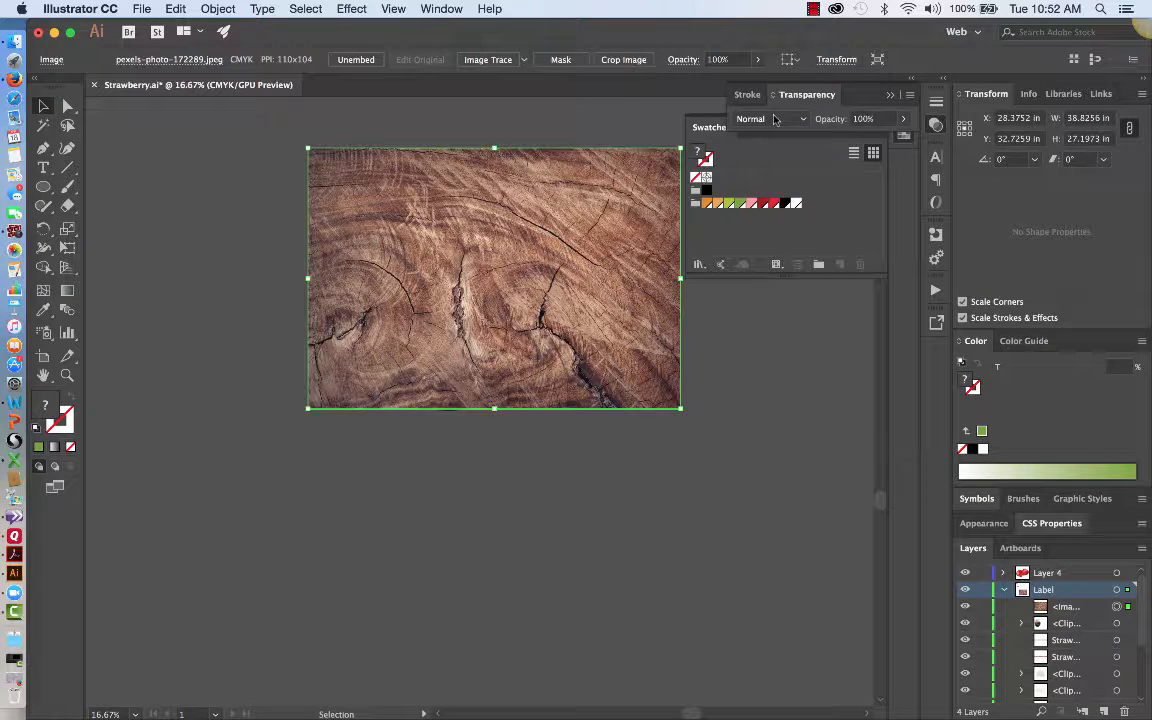
click(803, 120)
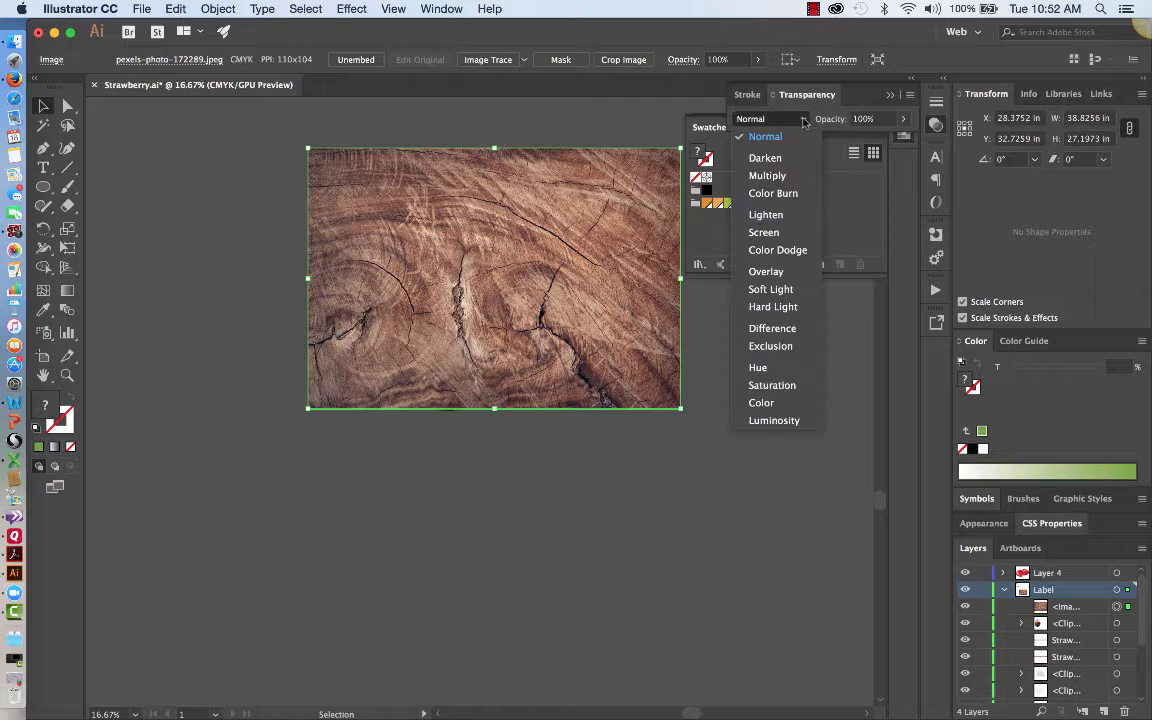
click(768, 176)
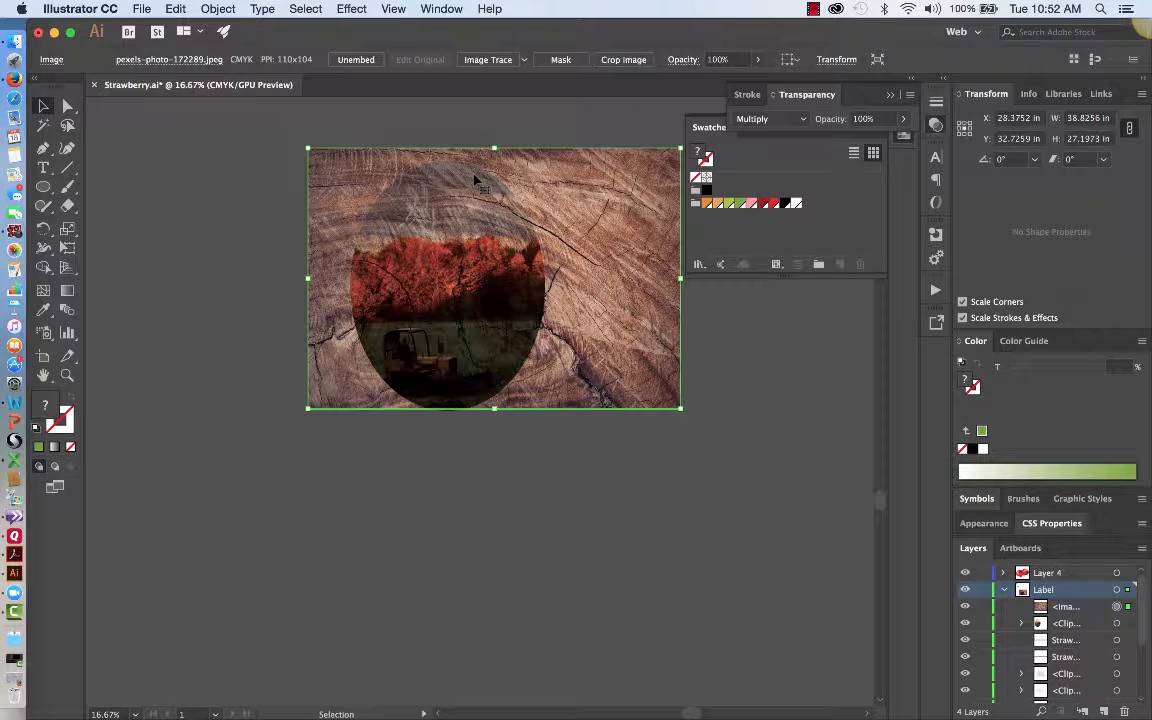
Step: Reduce the wood texture's opacity to 40% and deselect it
click(903, 120)
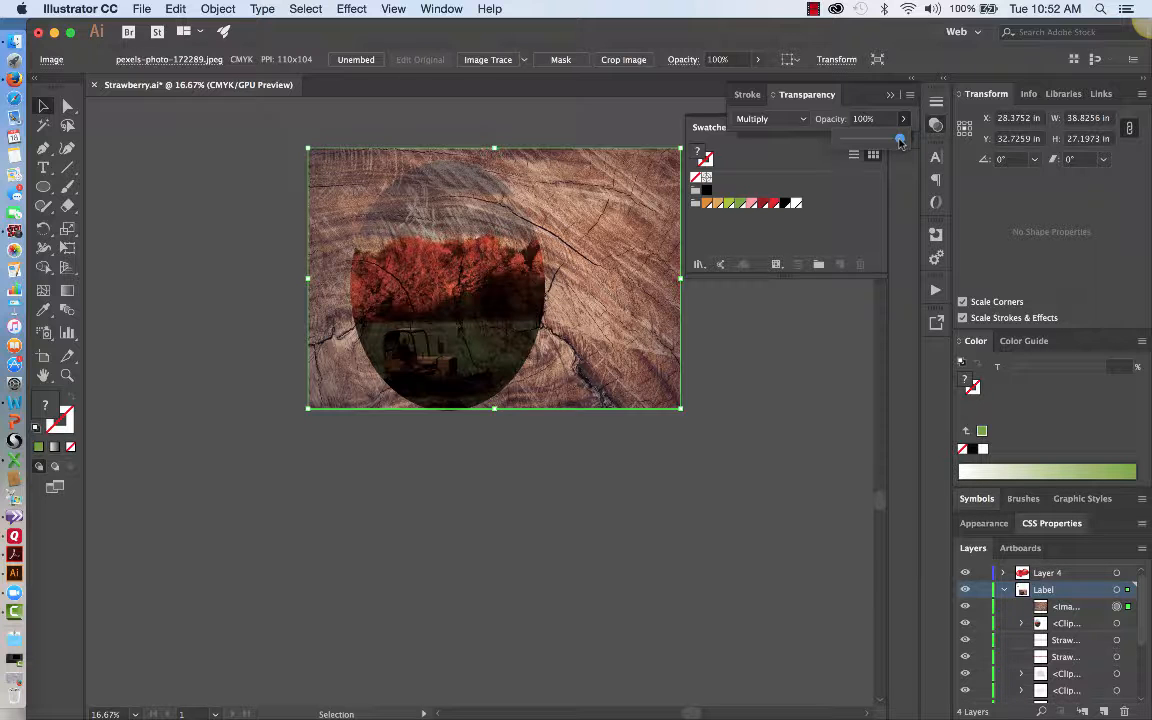
drag(900, 142, 864, 143)
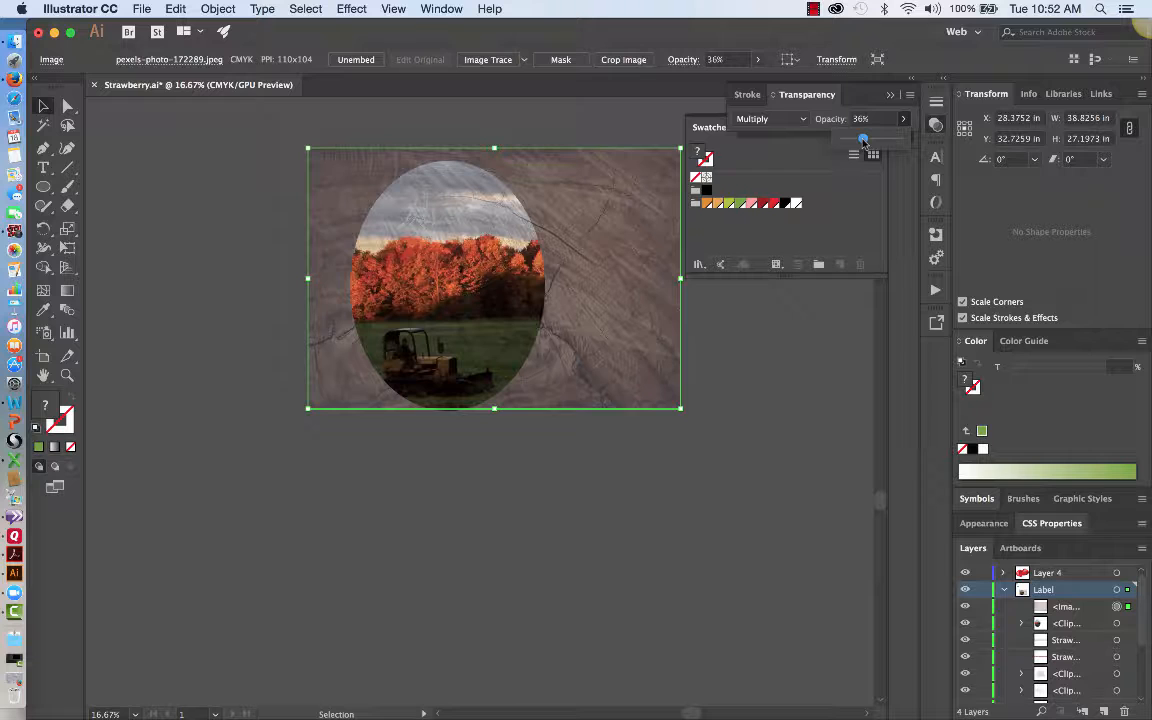
mouse_move(864, 141)
mouse_down()
mouse_move(852, 143)
mouse_move(866, 143)
mouse_up()
click(593, 504)
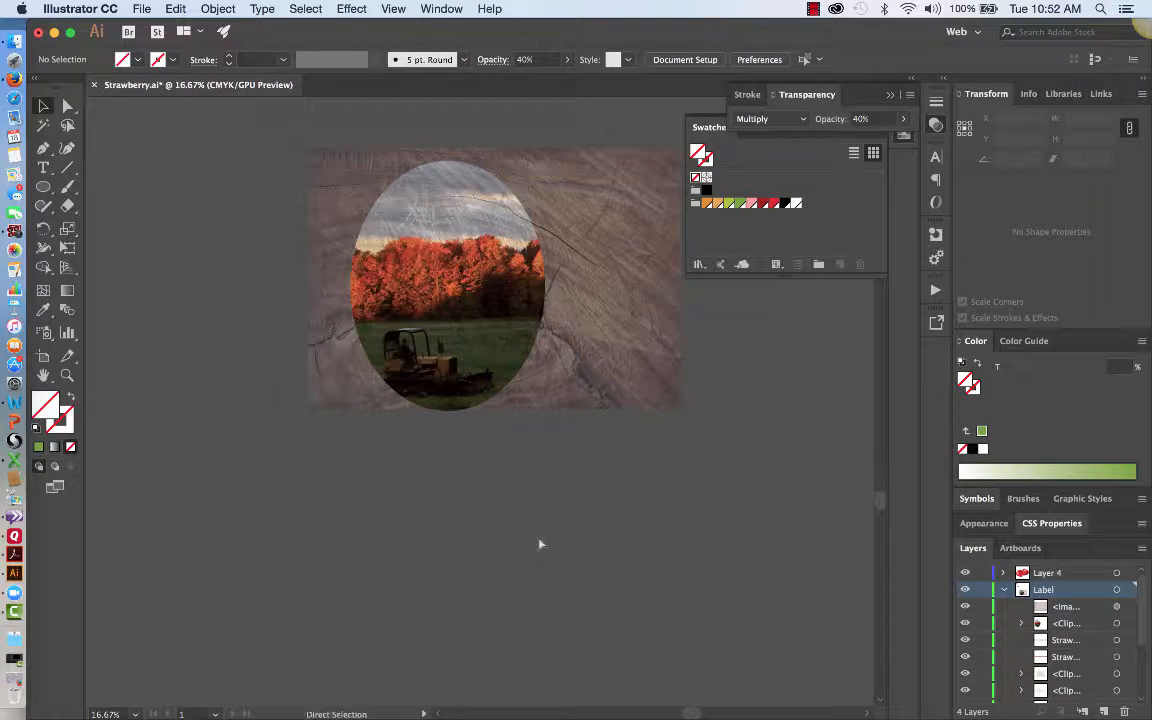
Step: Lock the wood texture image in place over the ellipse photo
key(ctrl+v)
key(Delete)
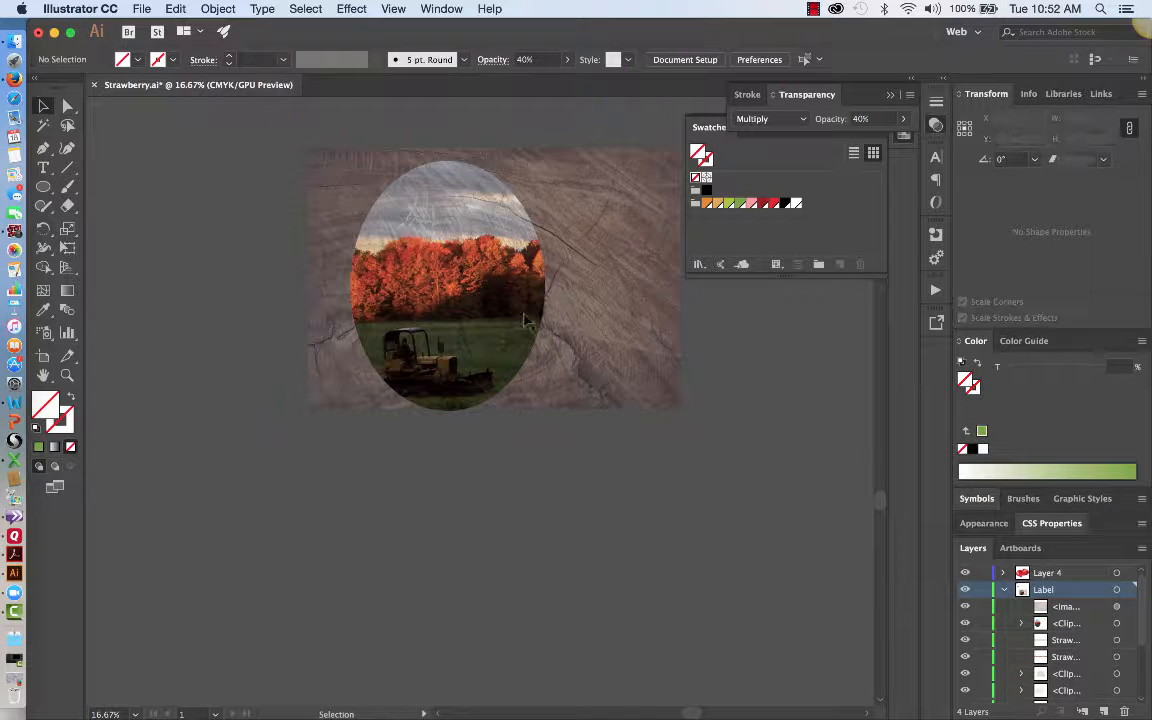
click(535, 265)
key(ctrl+2)
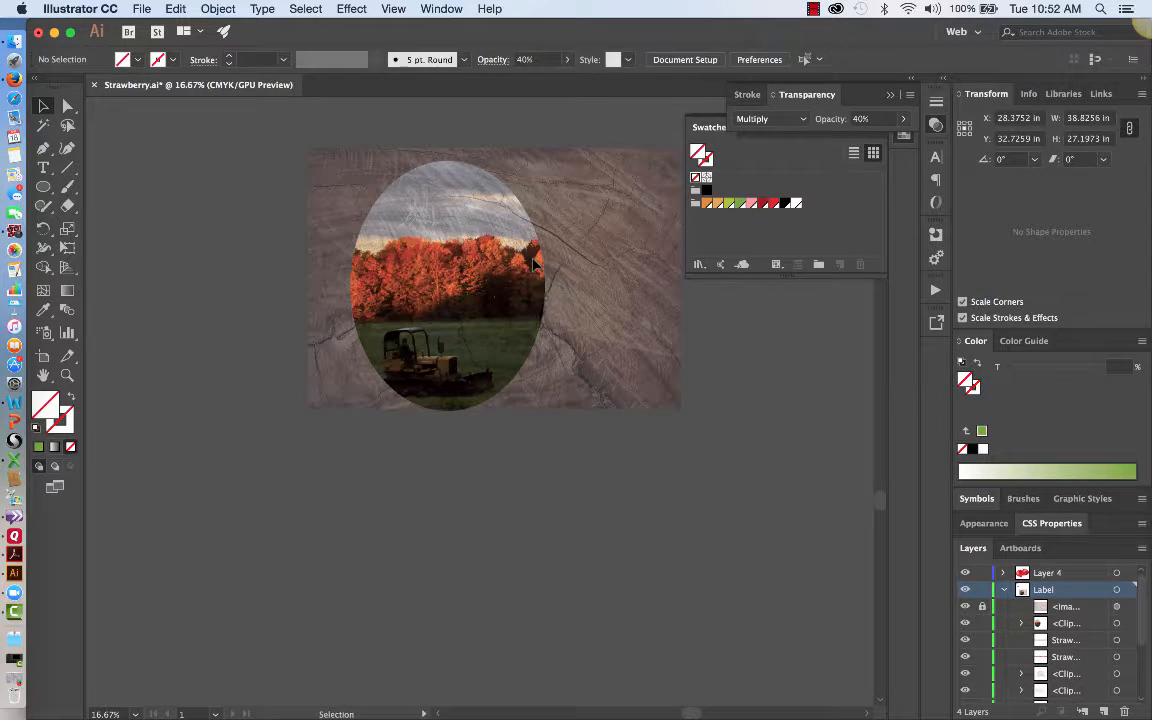
Step: Copy the elliptical clip group beneath the texture and paste a duplicate of it
click(535, 265)
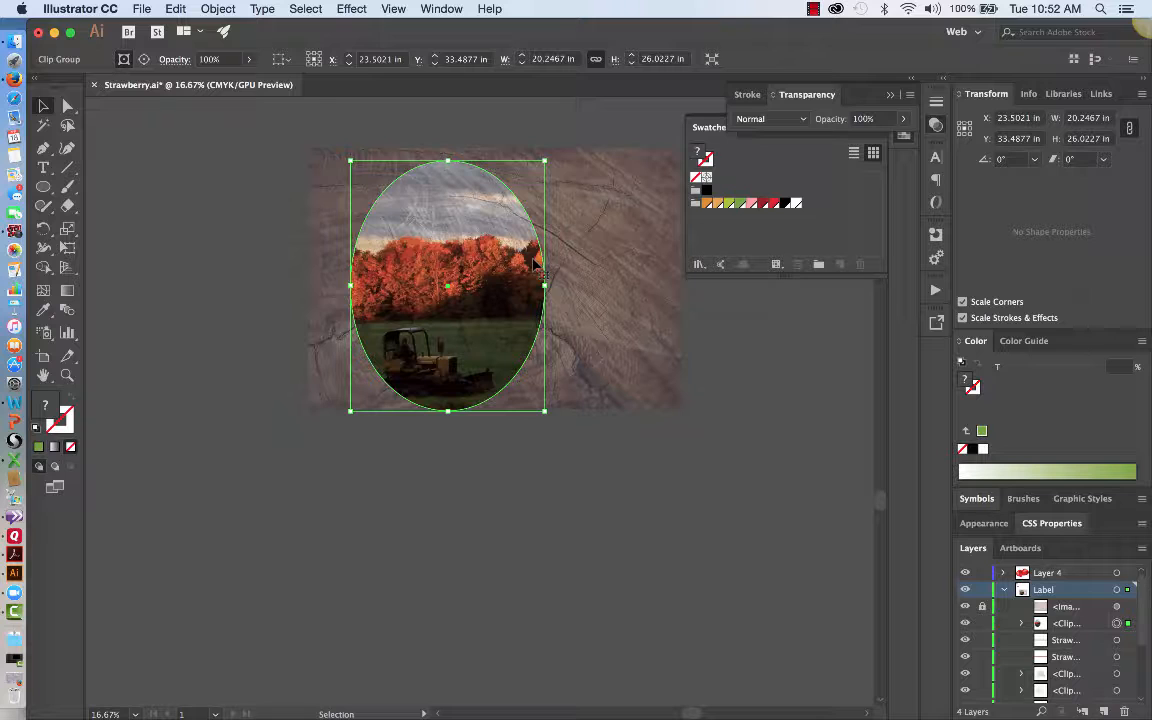
click(578, 499)
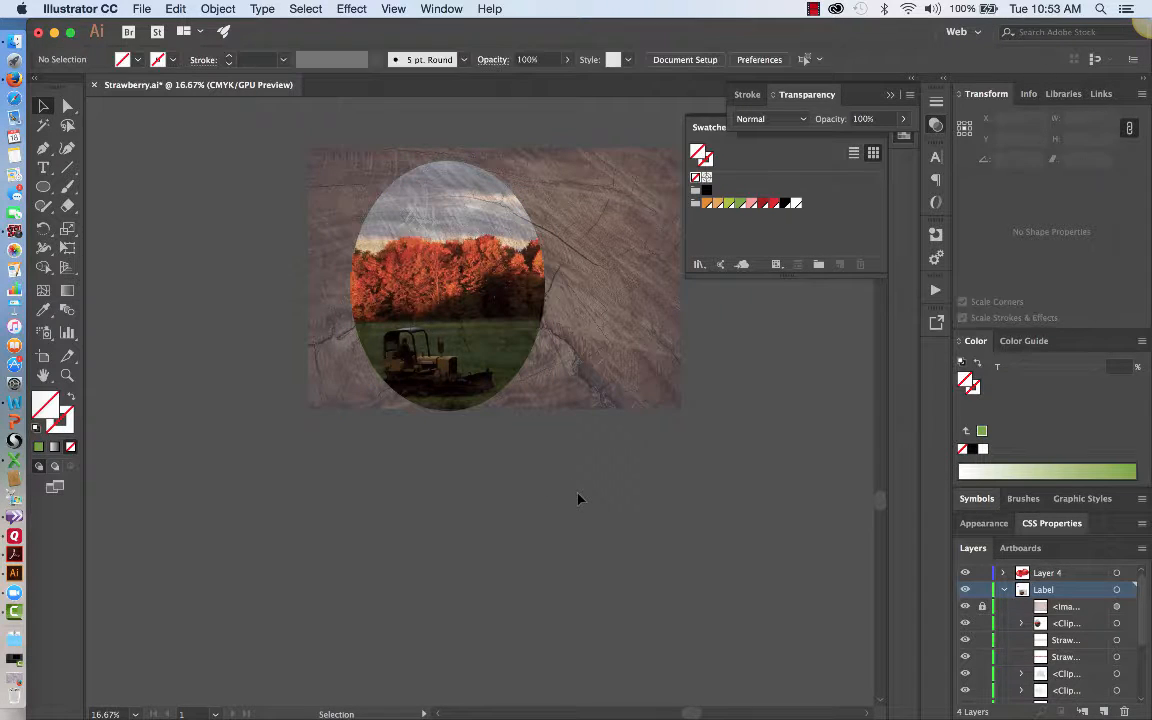
key(ctrl+v)
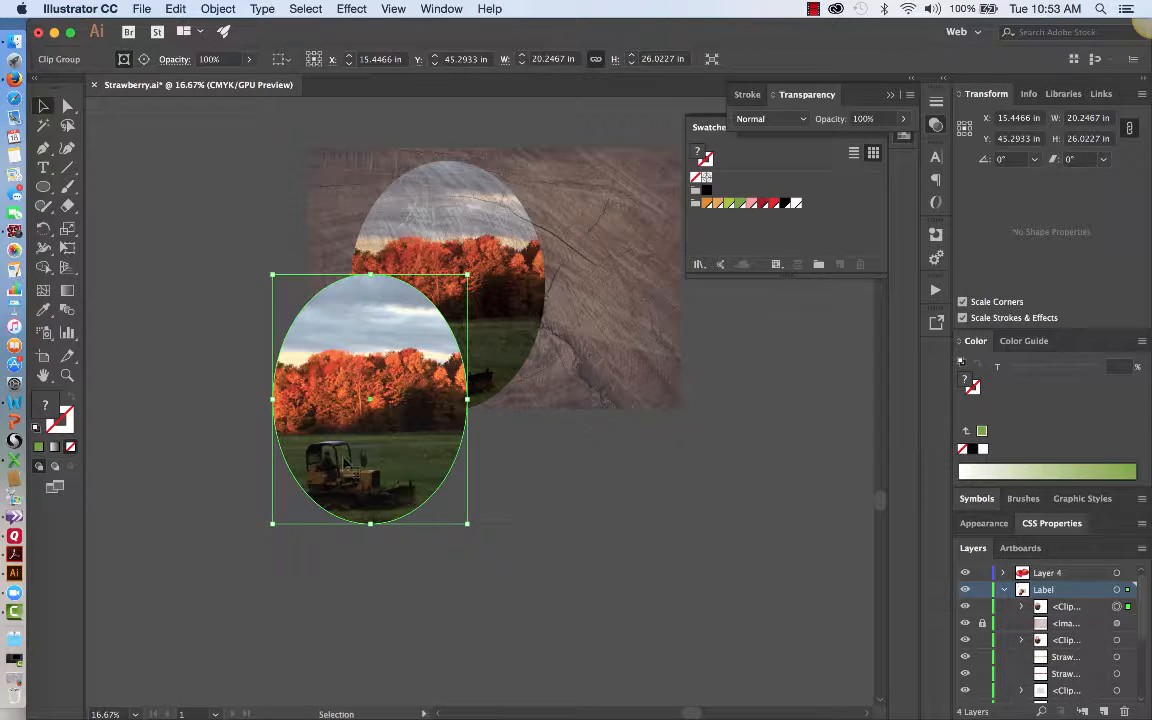
Step: Try to apply a red stroke to the photo inside the pasted clip group
click(67, 105)
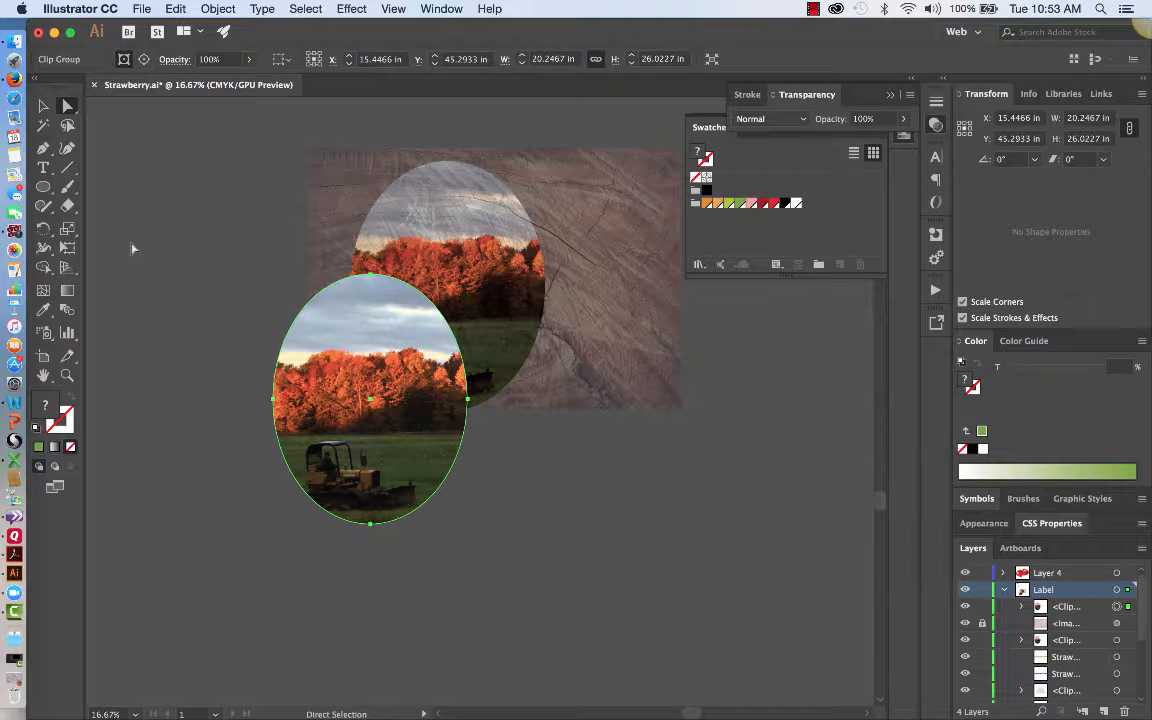
click(131, 248)
click(345, 376)
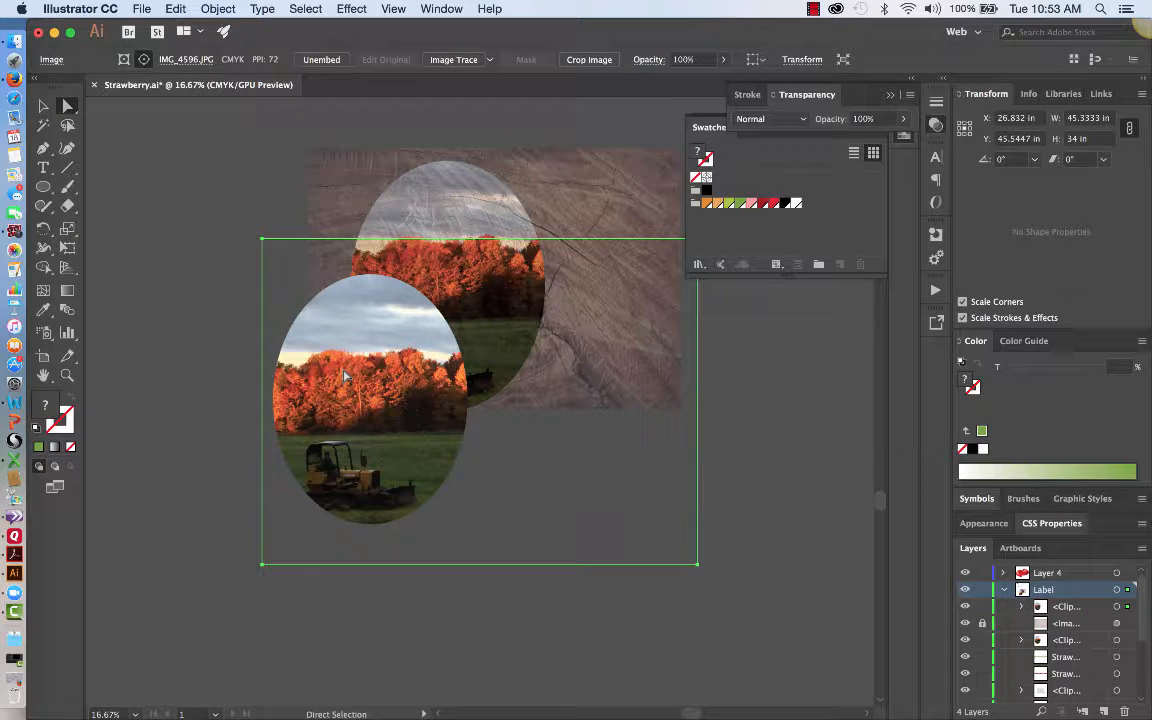
key(ctrl+z)
key(ctrl+shift+z)
click(151, 276)
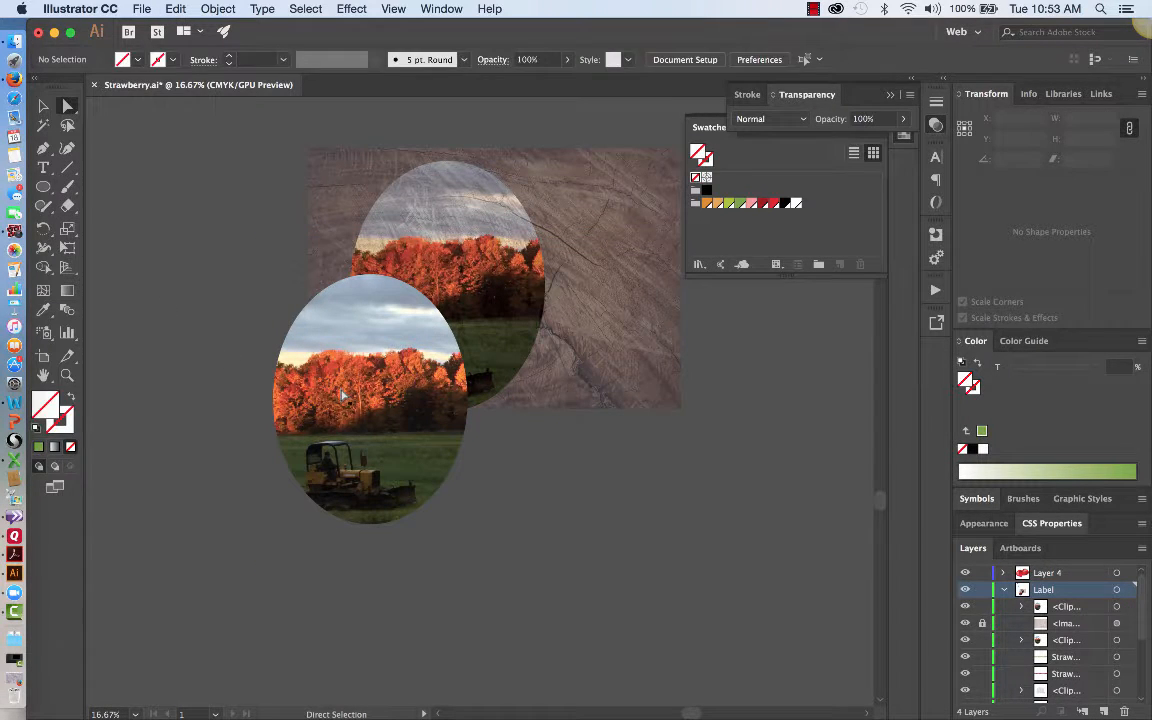
click(343, 395)
click(66, 427)
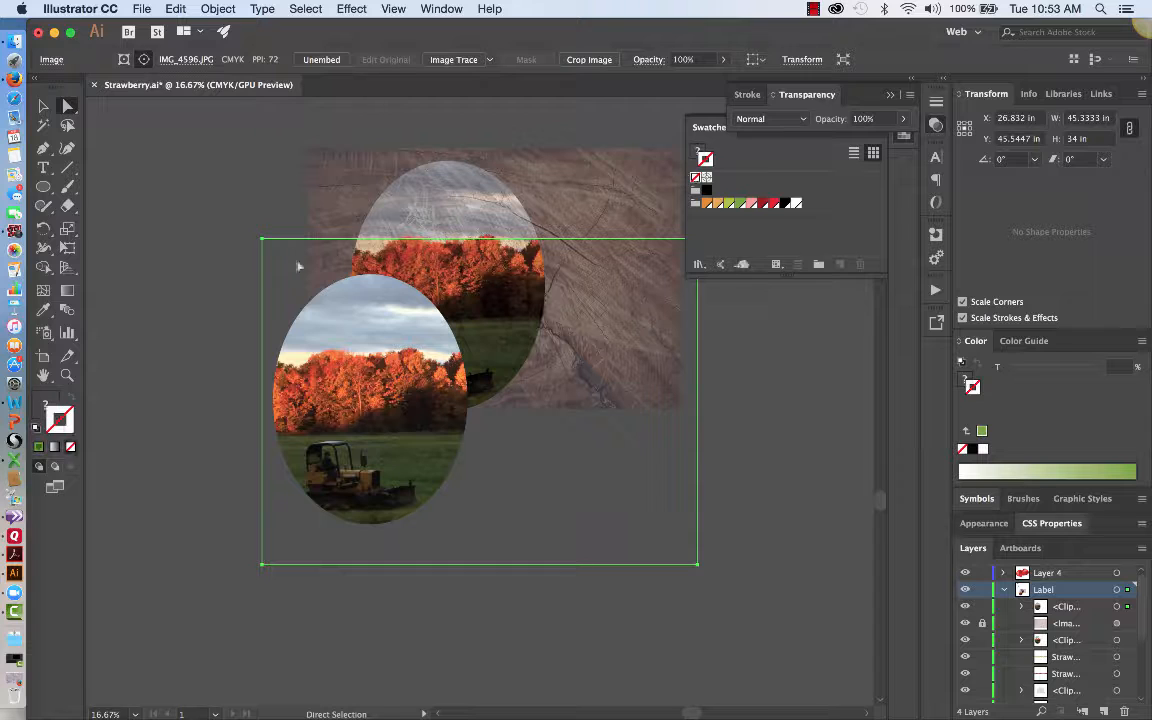
click(766, 207)
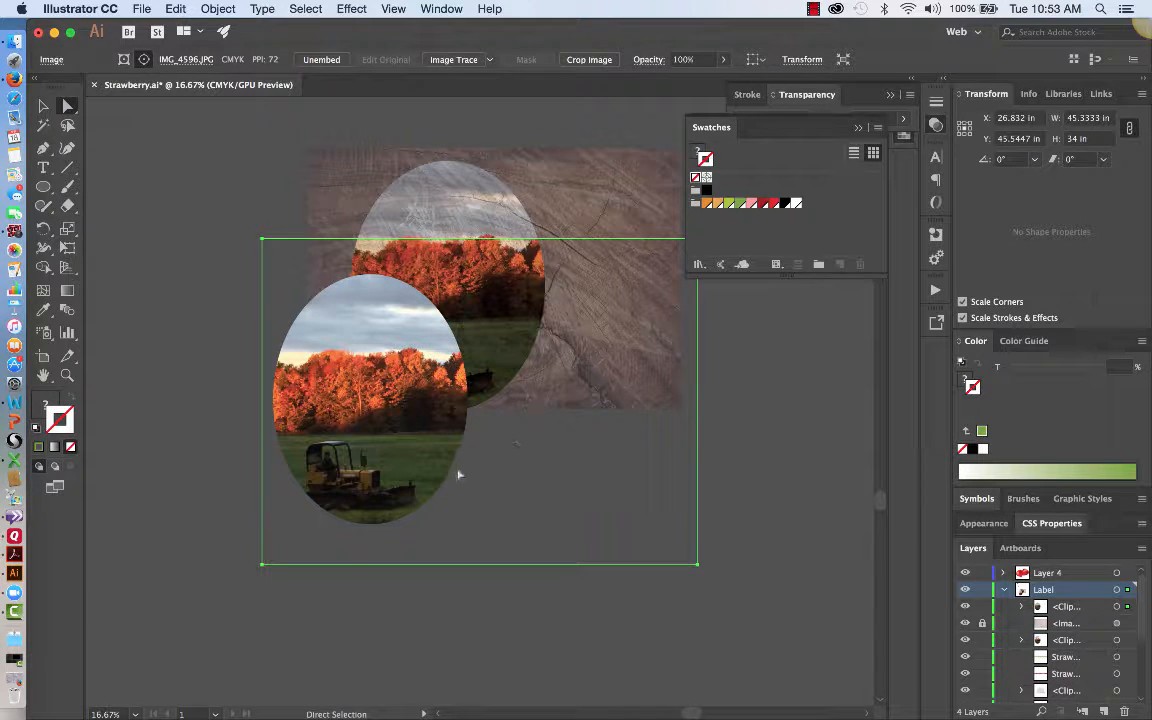
click(168, 512)
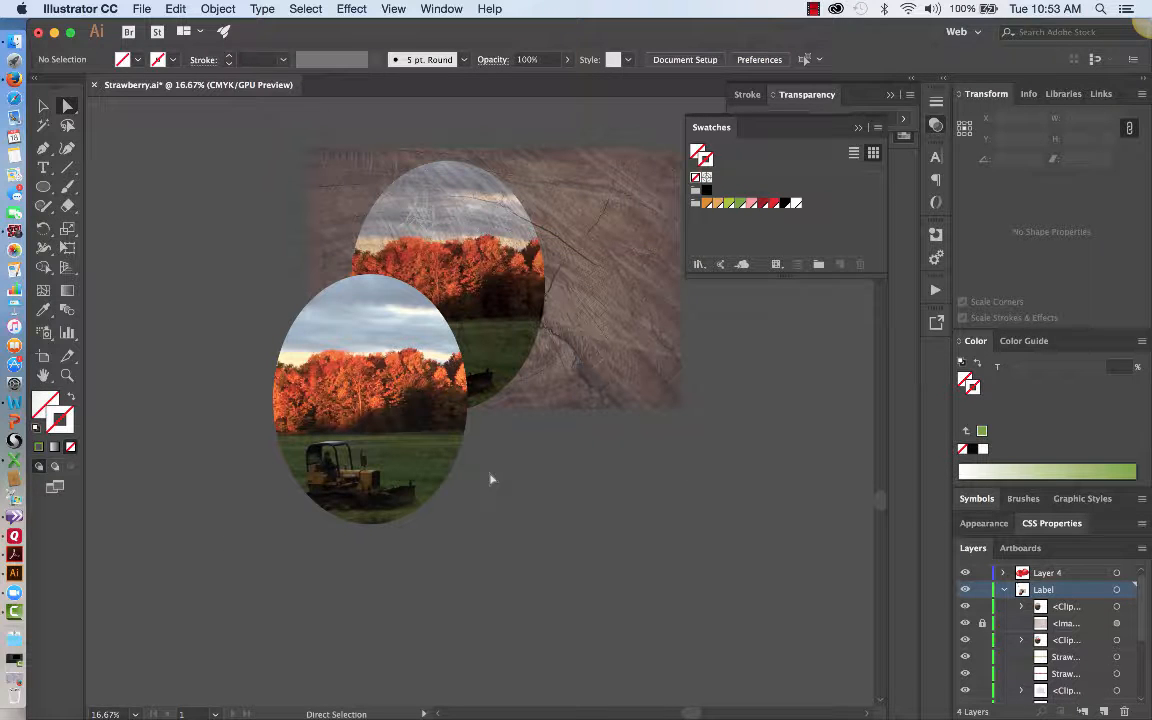
Step: Delete the photo inside the pasted clip group and give the leftover ellipse a red stroke of C=5 M=98 Y=100 K=0
click(411, 474)
key(Delete)
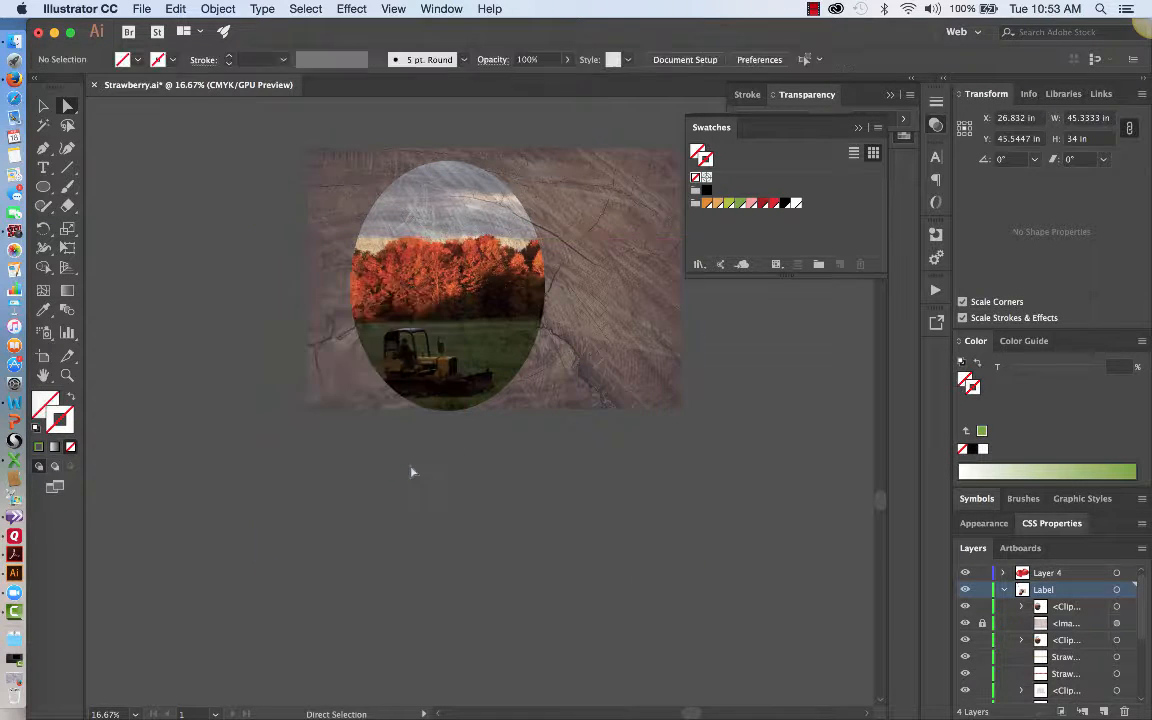
drag(222, 414, 467, 584)
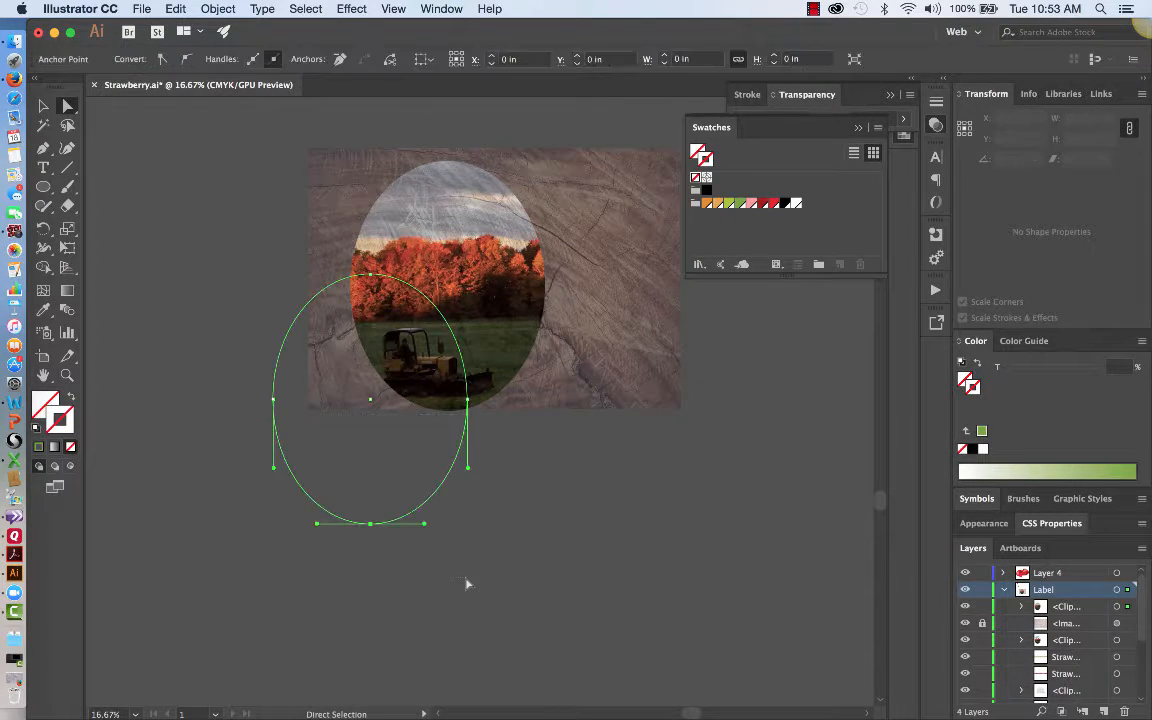
click(43, 105)
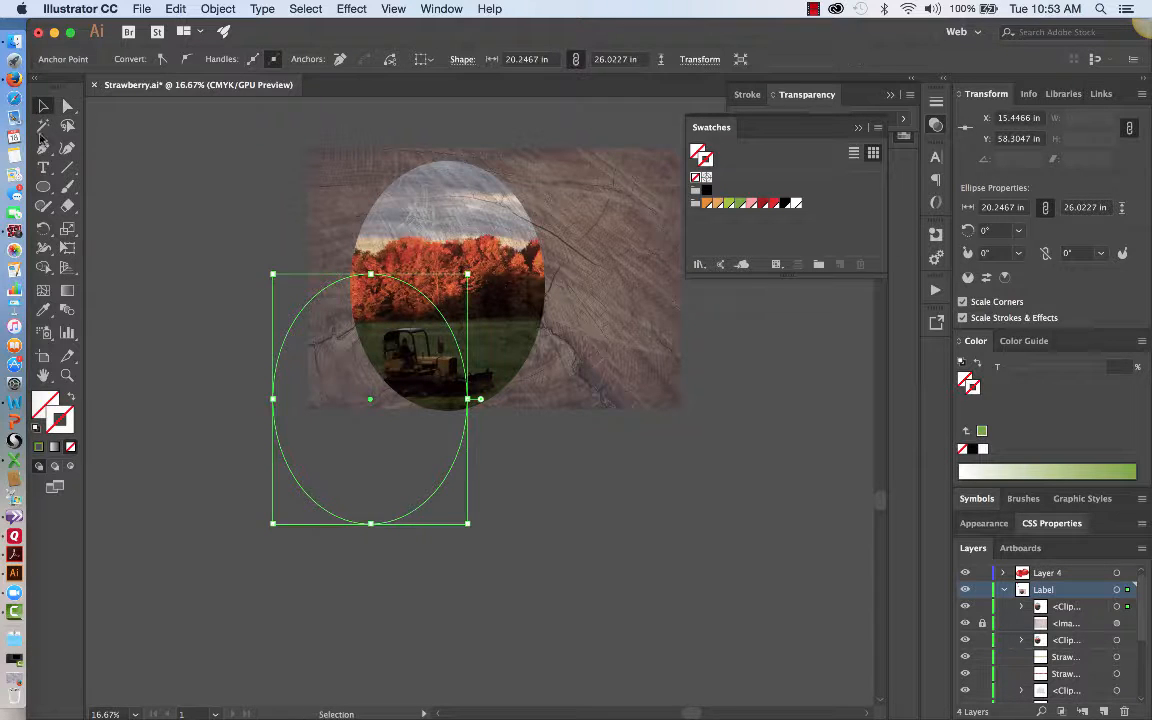
click(149, 373)
drag(187, 450, 567, 598)
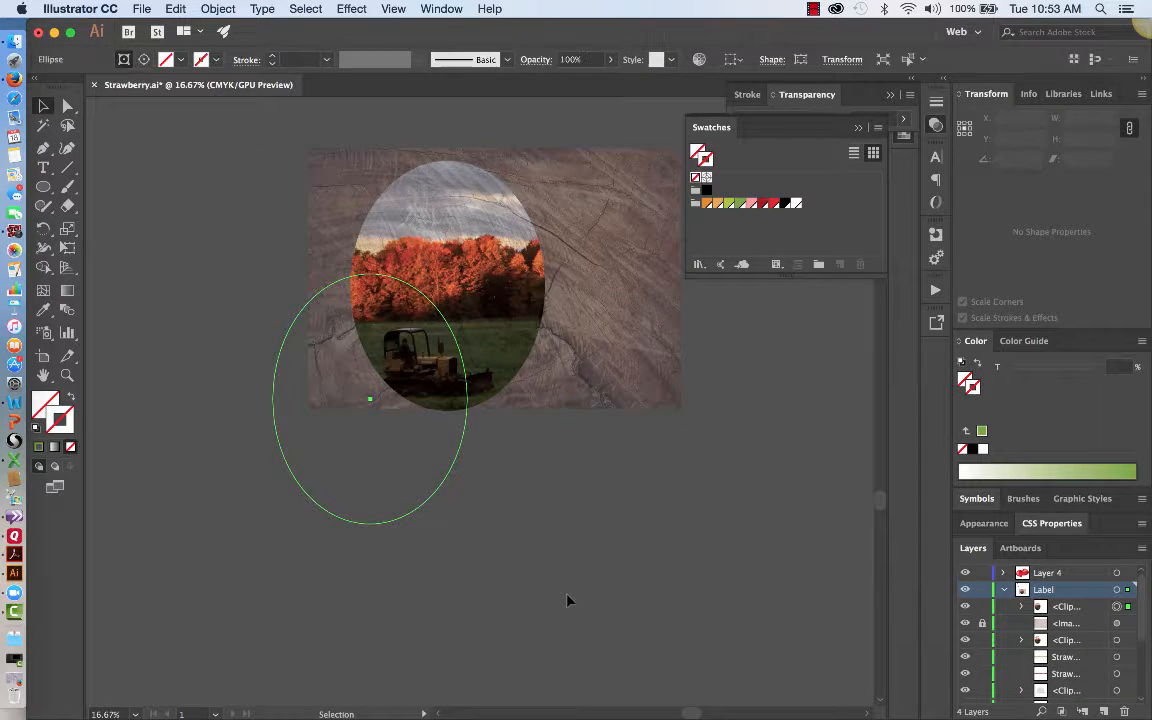
click(775, 204)
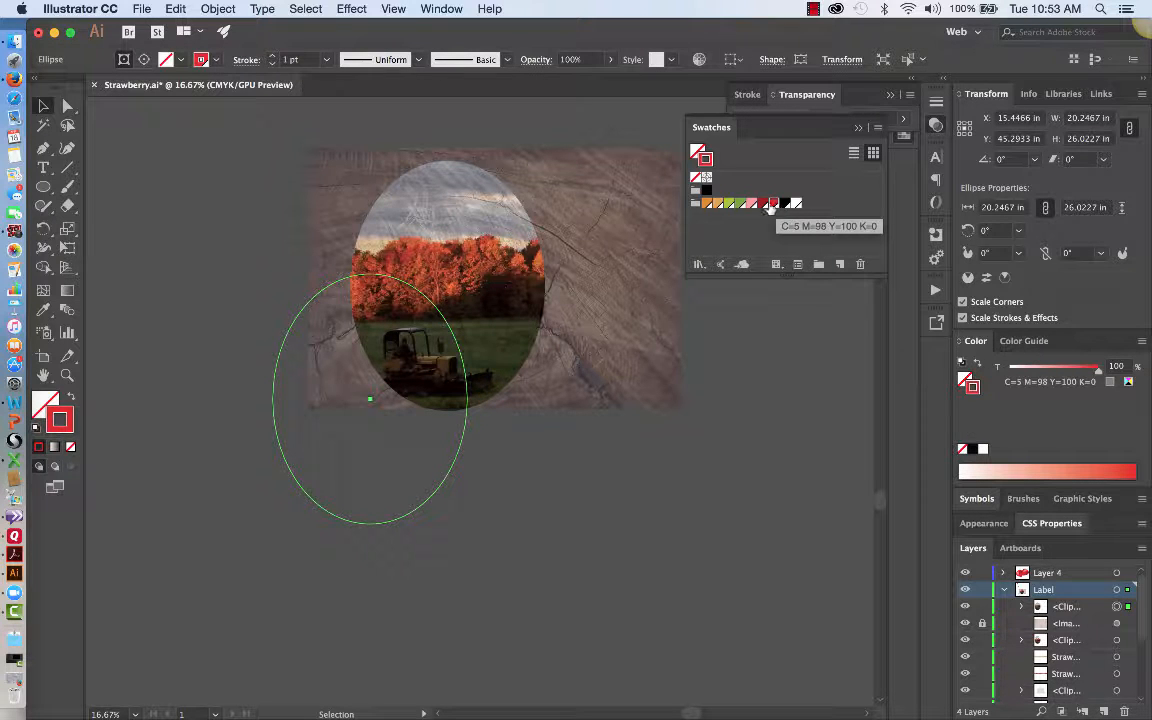
Step: Move the red-stroked ellipse onto the photo so it lines up with the elliptical clip's edge
click(576, 413)
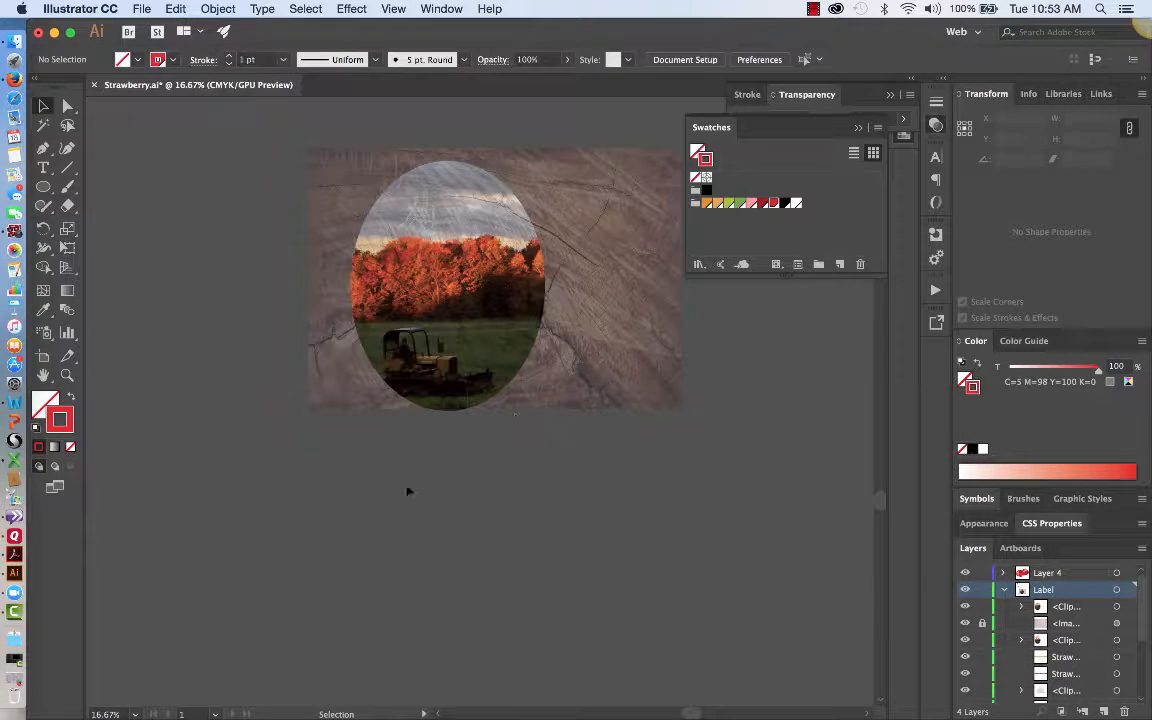
drag(308, 487, 549, 546)
drag(452, 475, 530, 361)
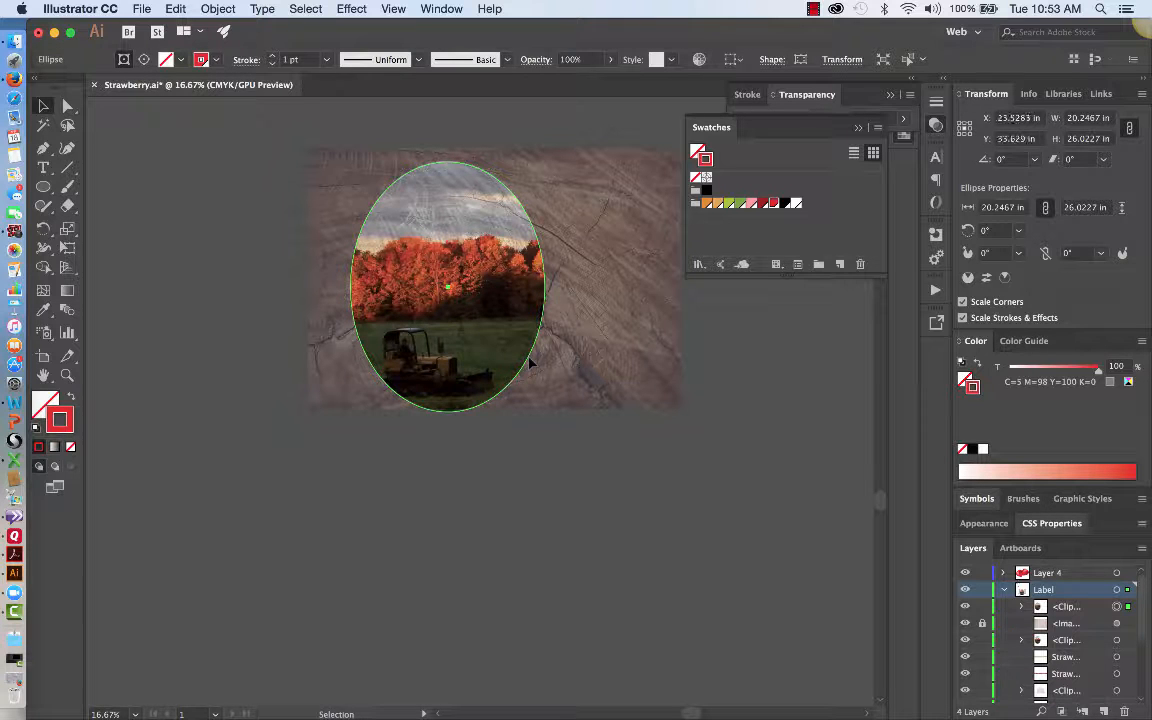
key(super)
key(super)
click(307, 150)
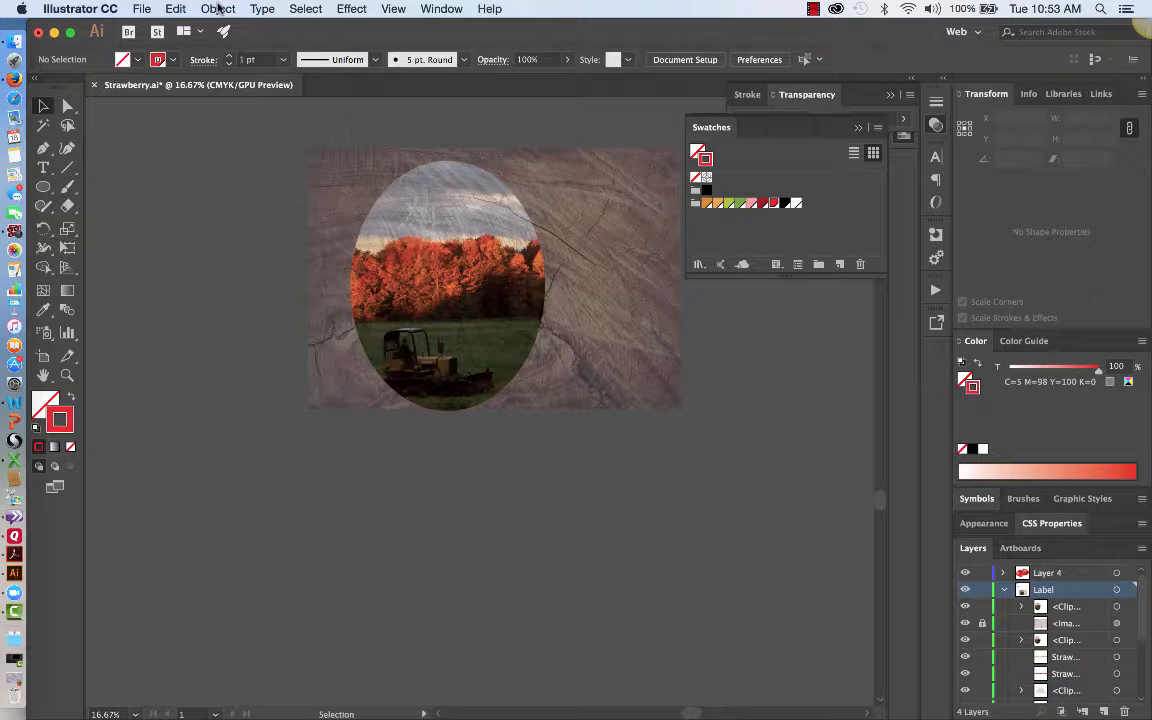
Step: Unlock the wood texture image
click(218, 8)
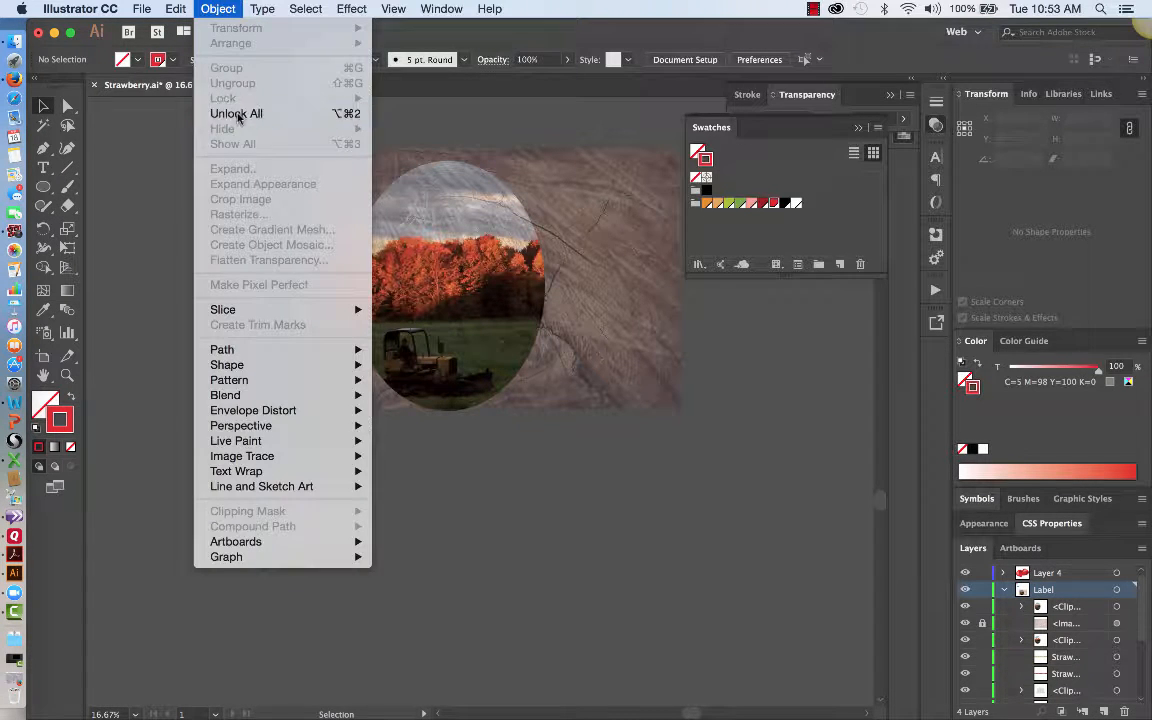
click(239, 115)
click(172, 167)
Step: Select the wood texture together with the ellipse above it and make a clipping mask from them
click(333, 189)
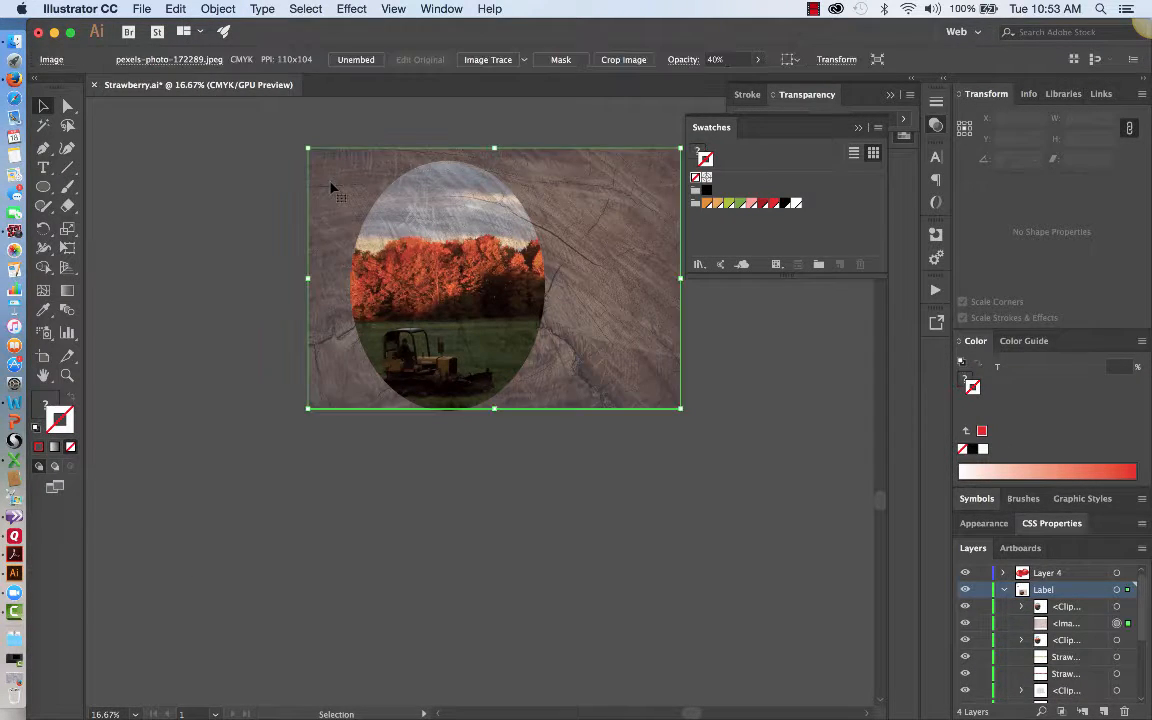
shift+click(423, 172)
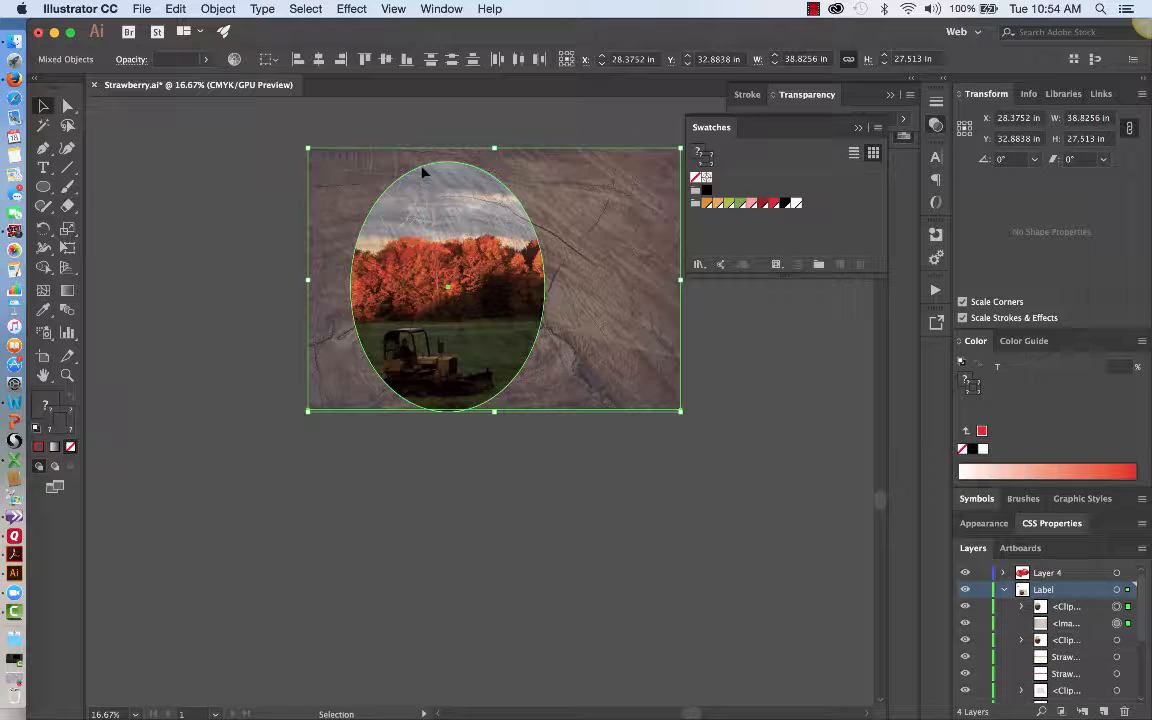
click(218, 9)
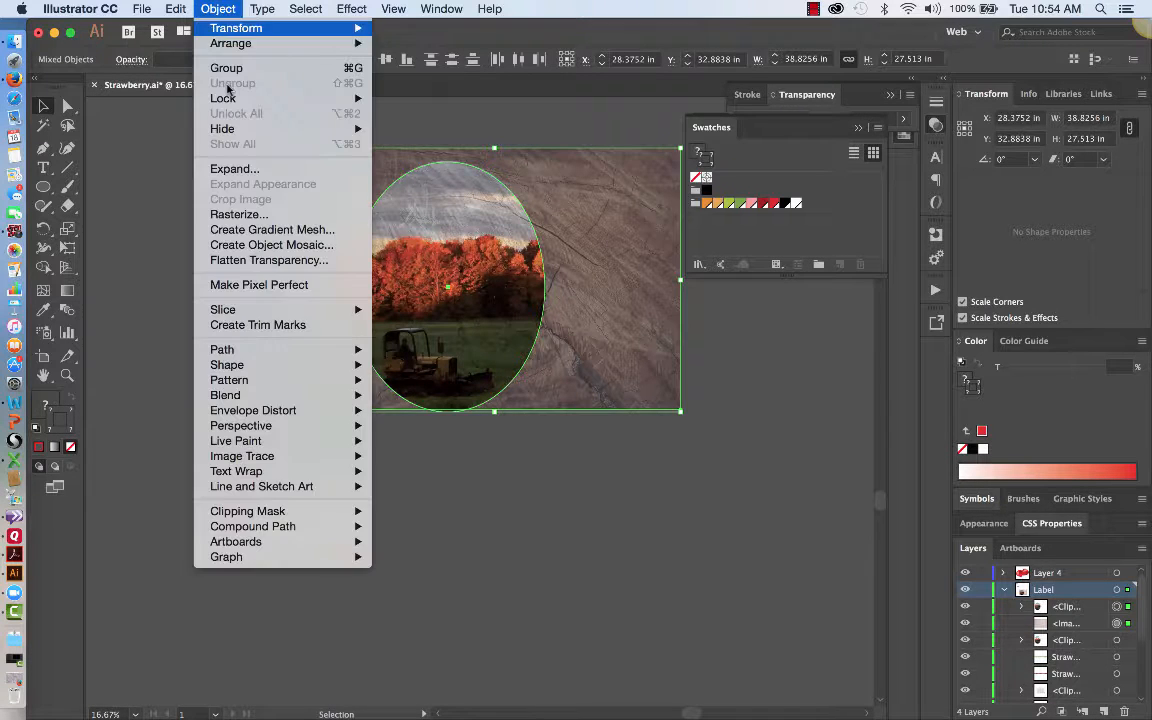
mouse_move(282, 511)
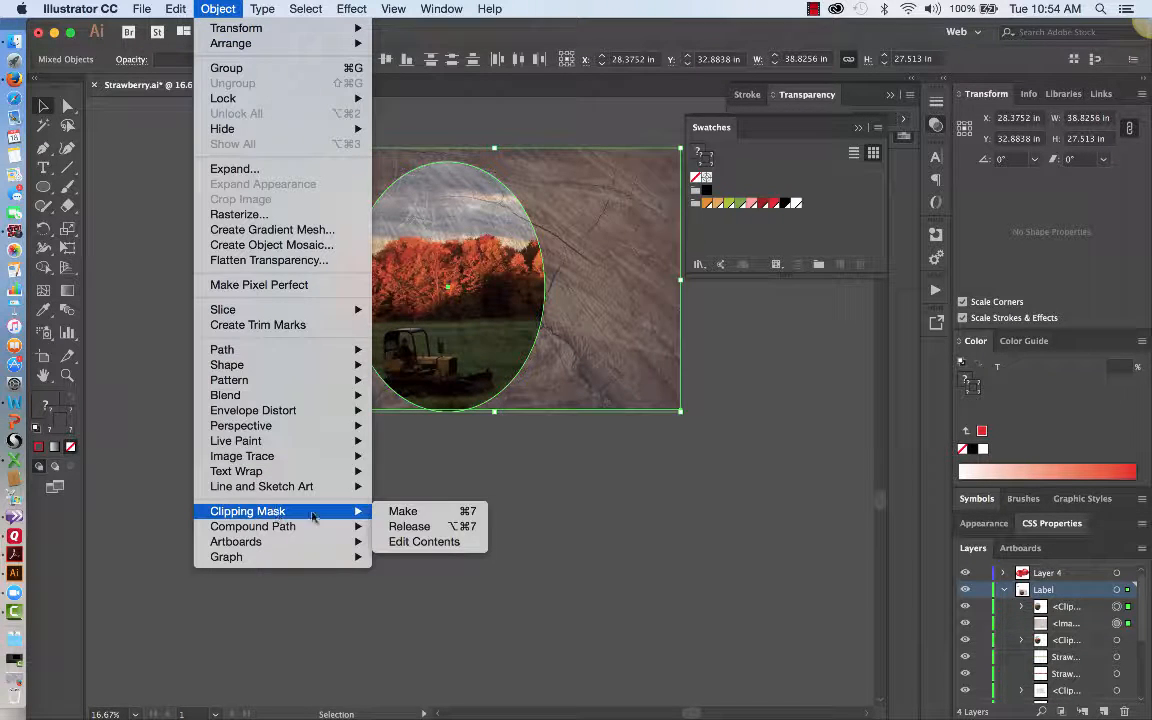
click(437, 514)
click(547, 497)
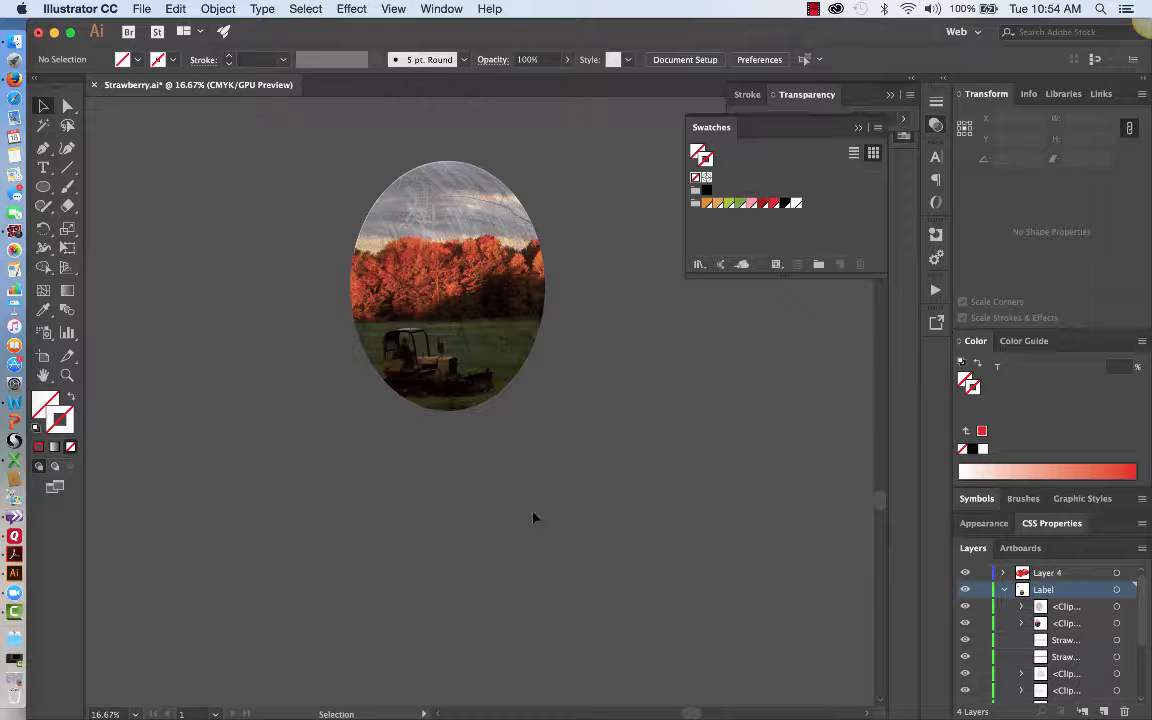
Step: Undo the clipping mask and the unlocking of the wood texture
key(super+z)
key(super+z)
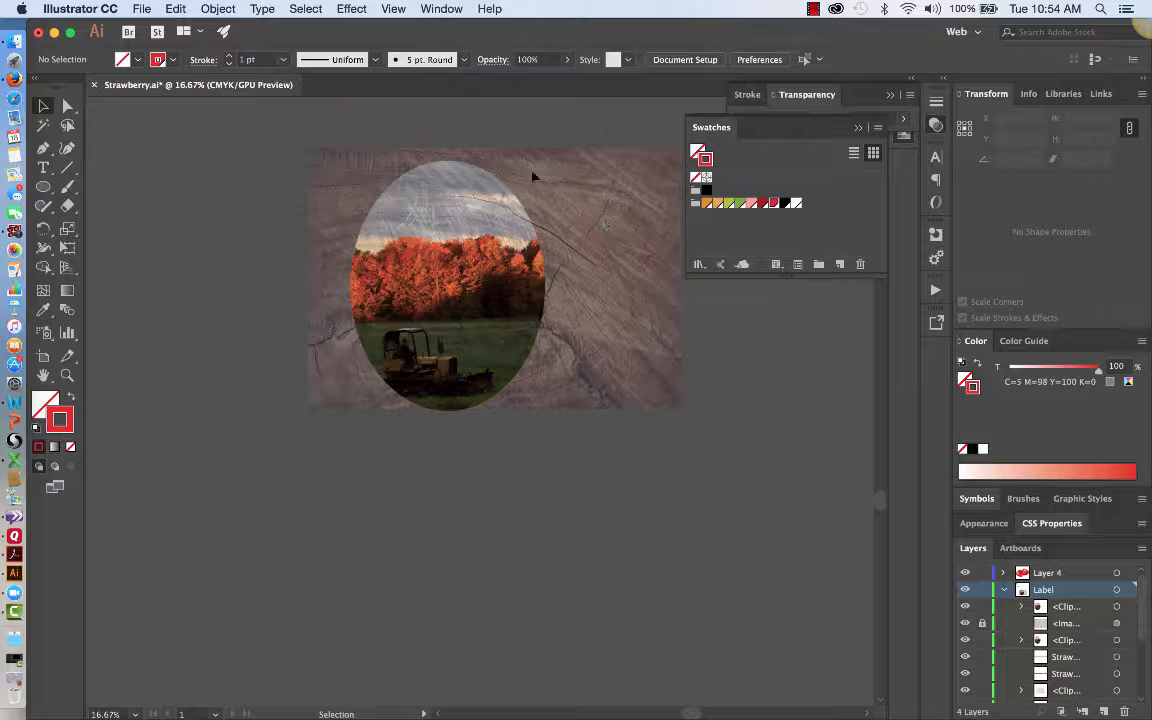
click(216, 8)
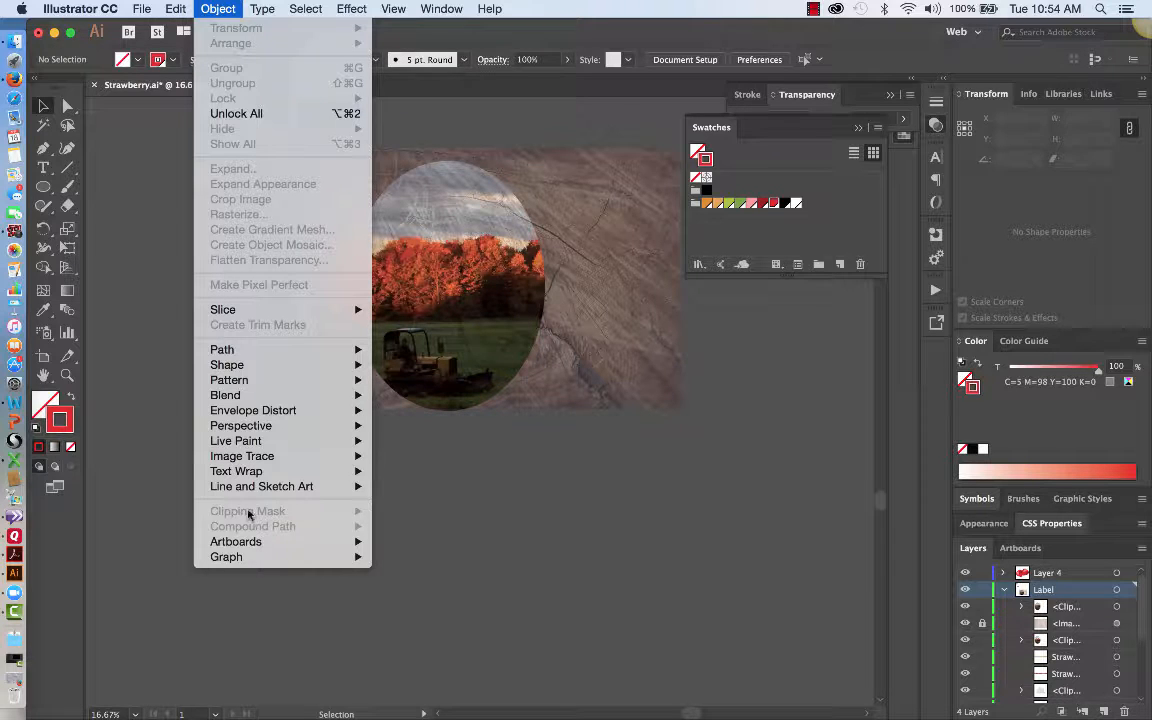
click(406, 519)
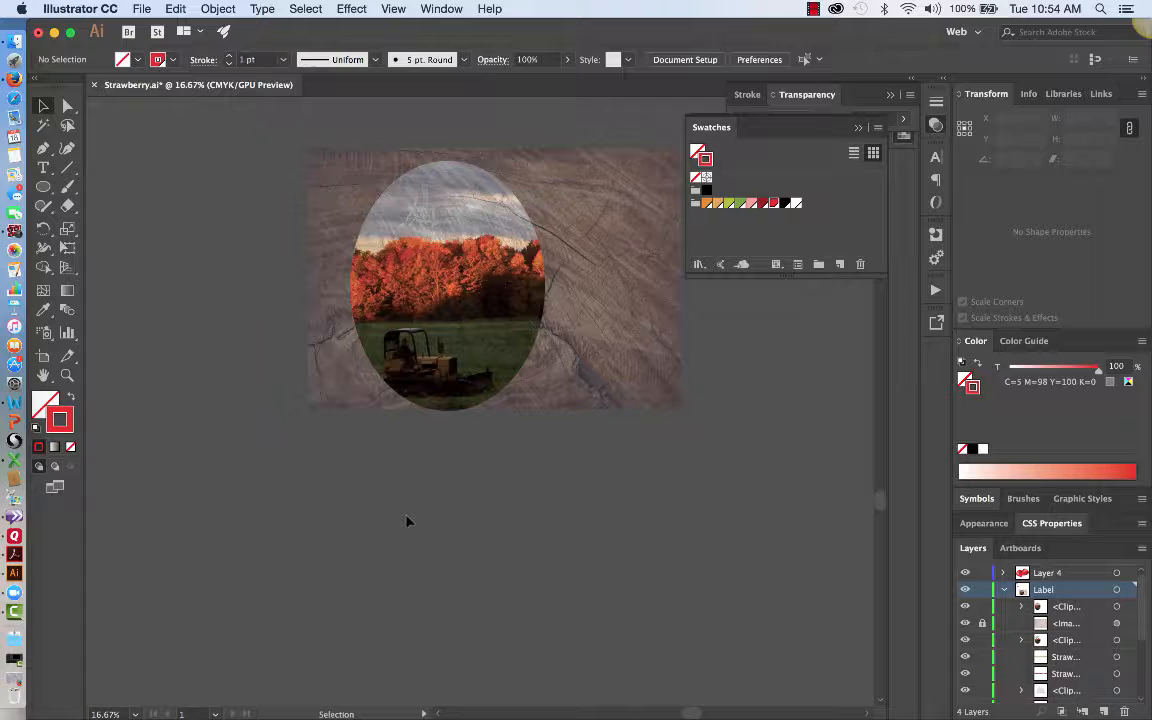
click(812, 8)
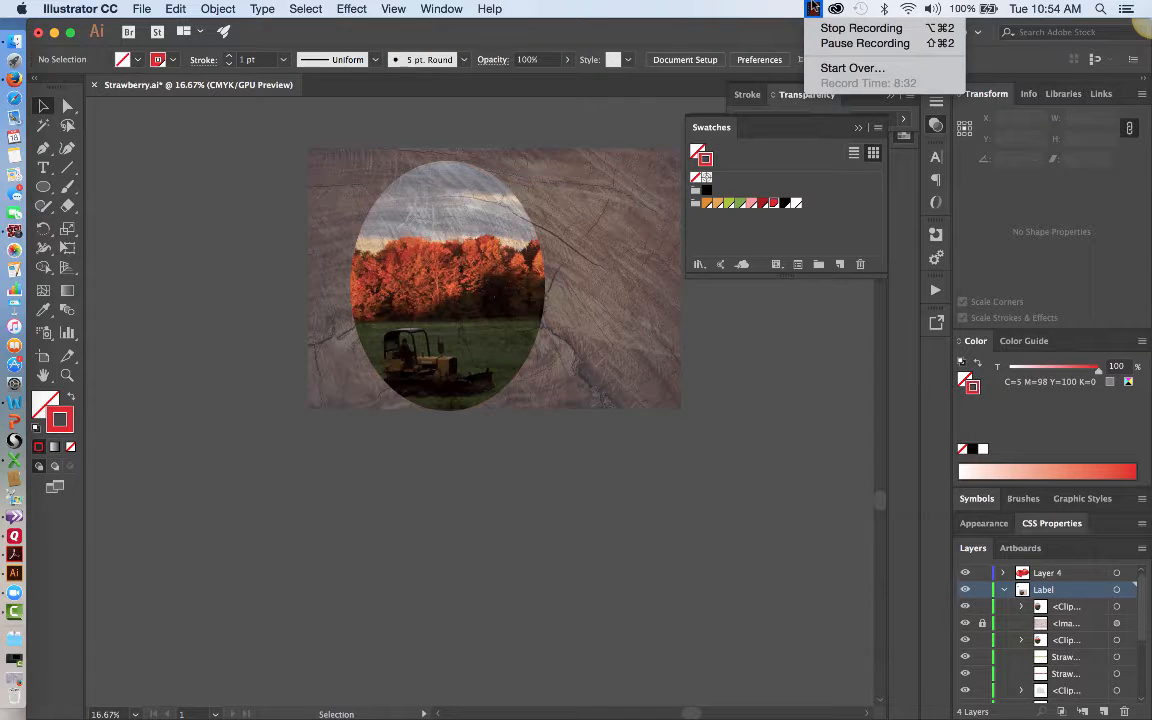